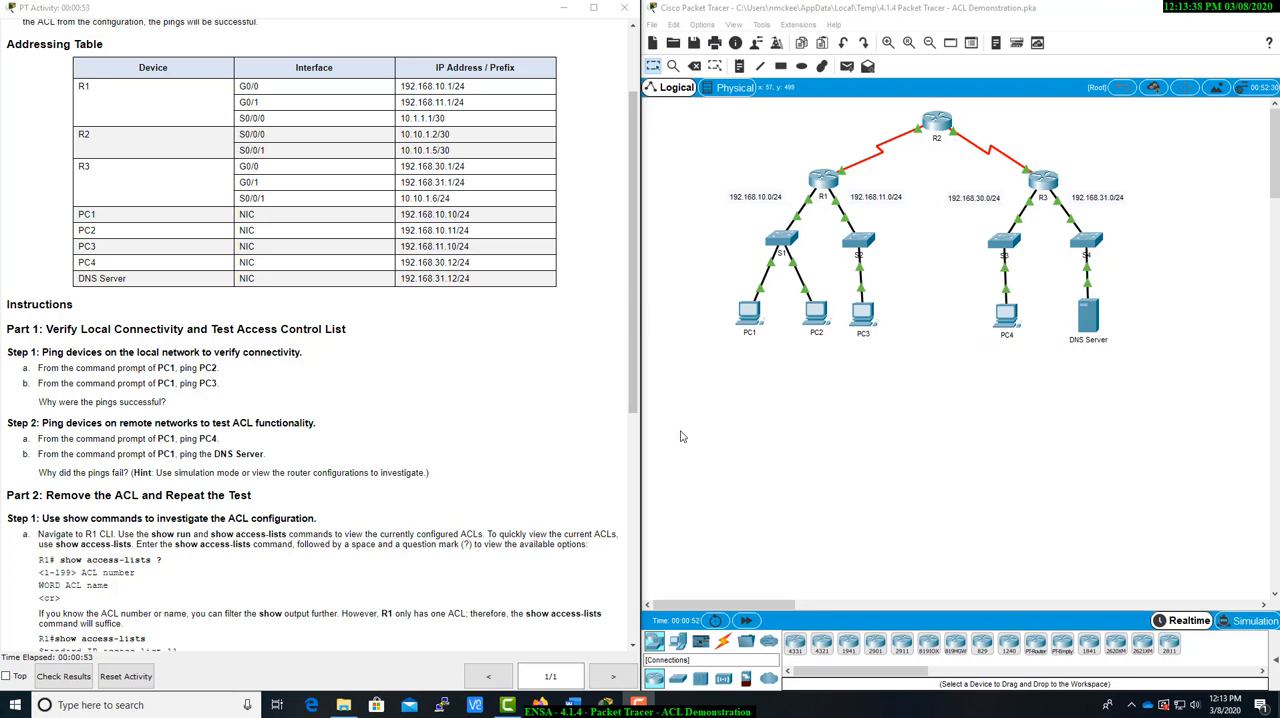
Review the ACL lab instructions and addressing table, and open the Command Prompt on PC1
scroll(481, 306, up, 3)
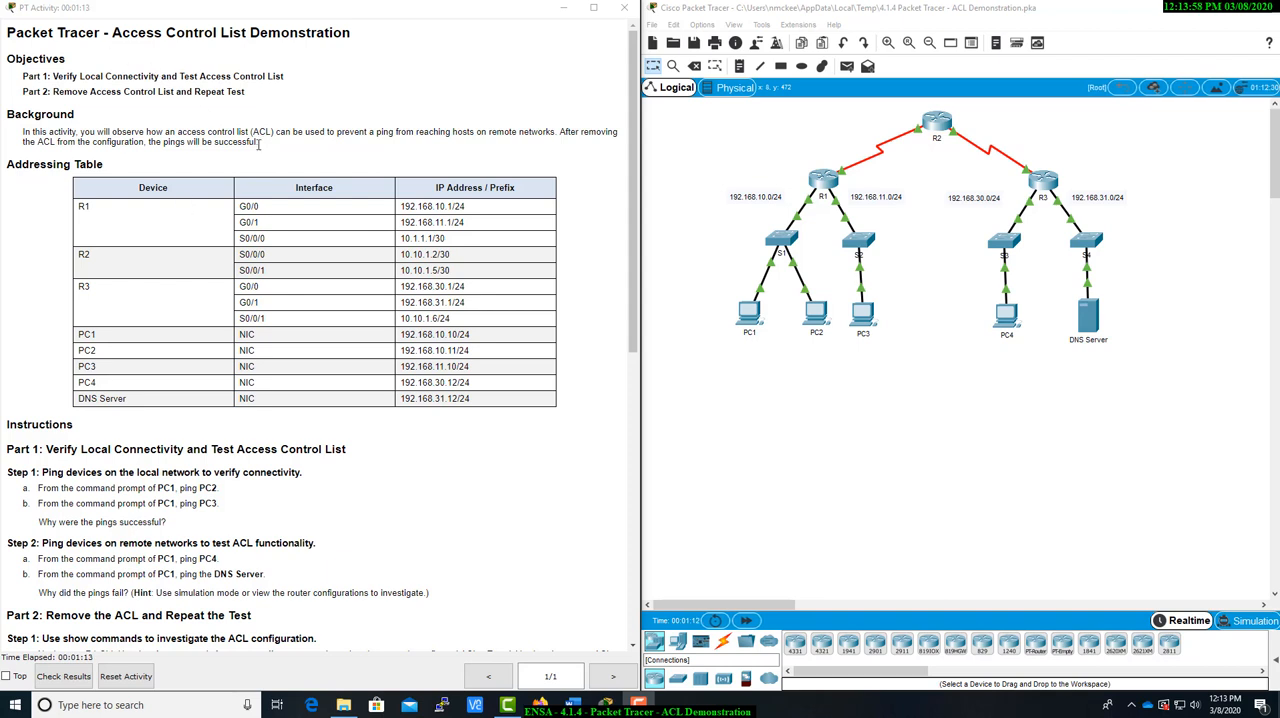
scroll(258, 270, down, 5)
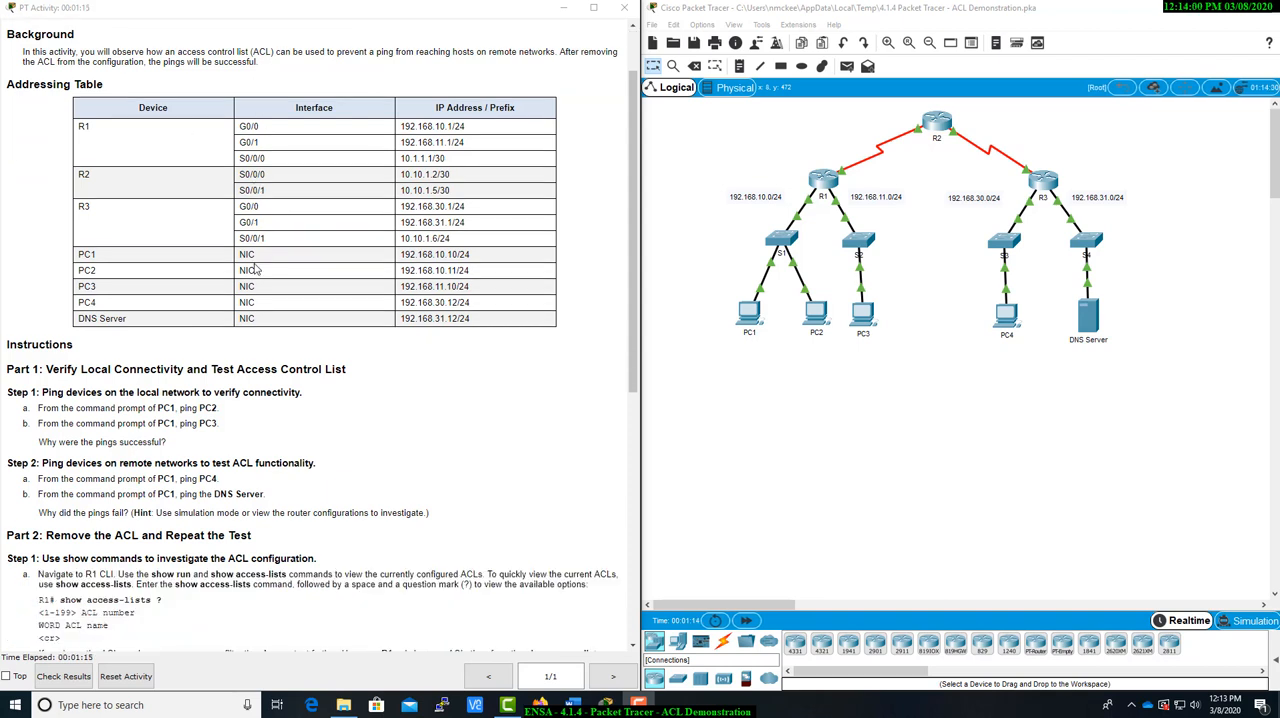
scroll(256, 266, down, 2)
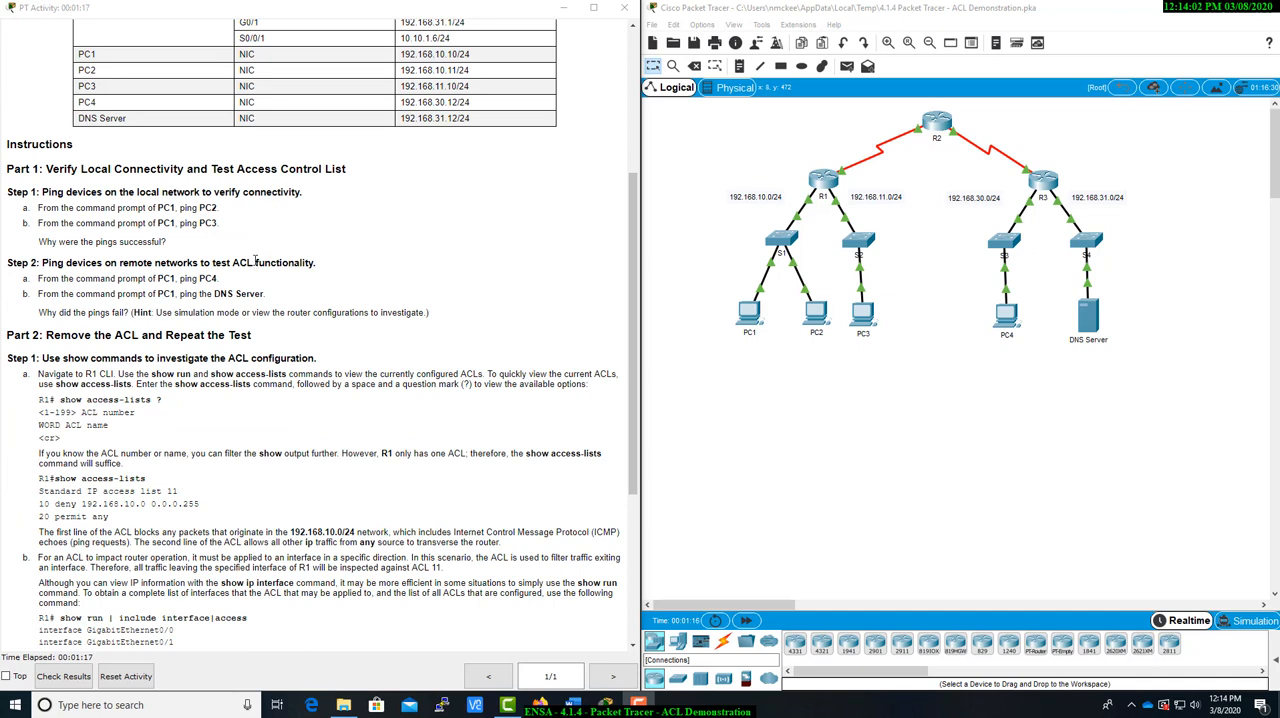
scroll(256, 262, up, 2)
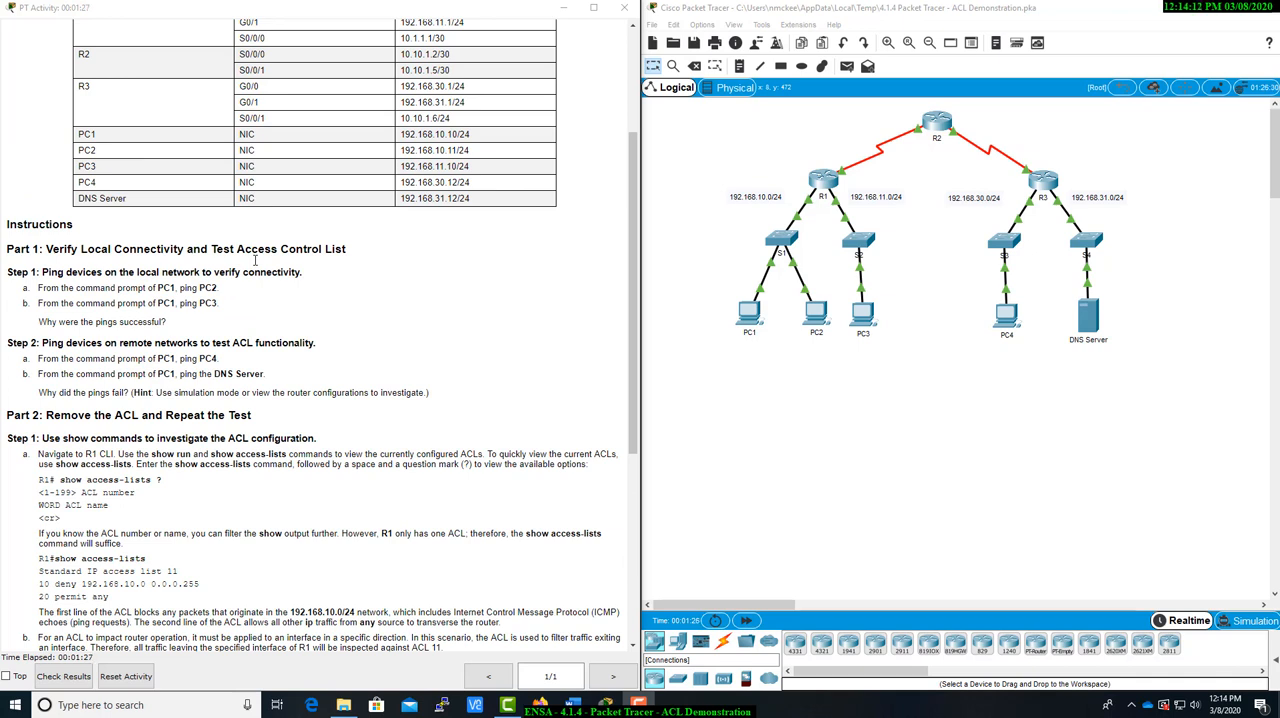
click(752, 316)
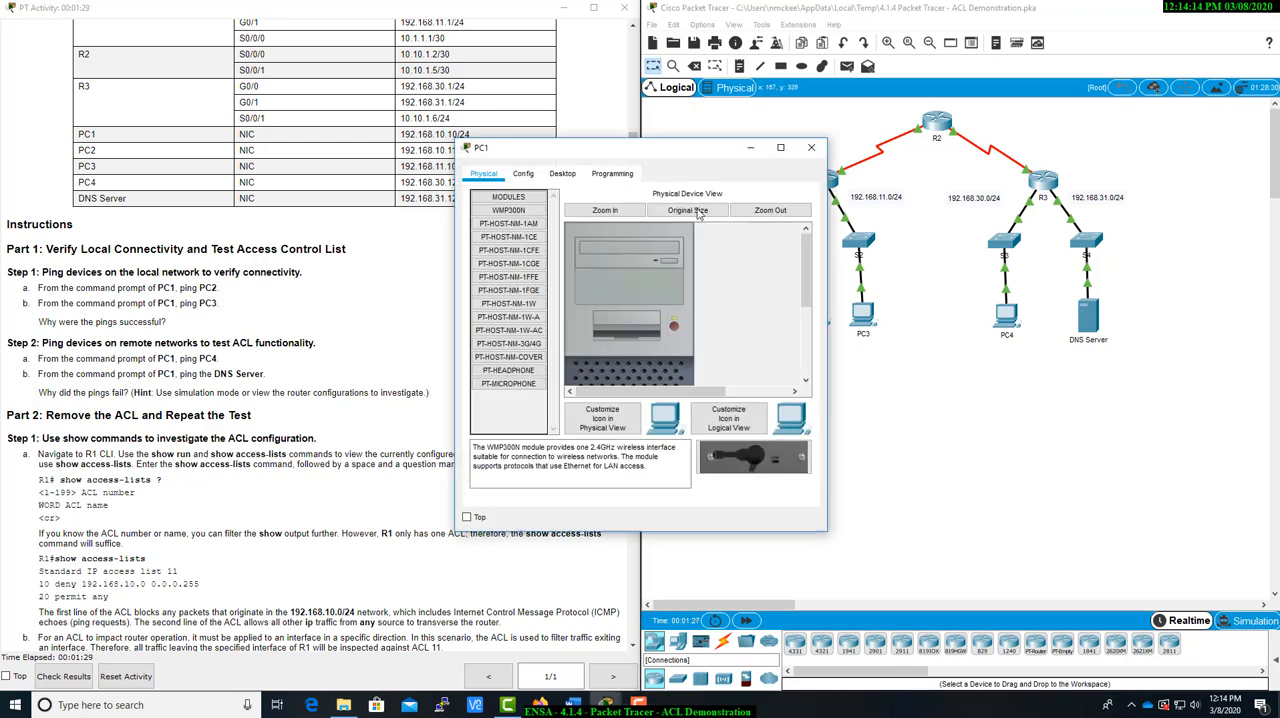
drag(697, 151, 366, 157)
click(215, 184)
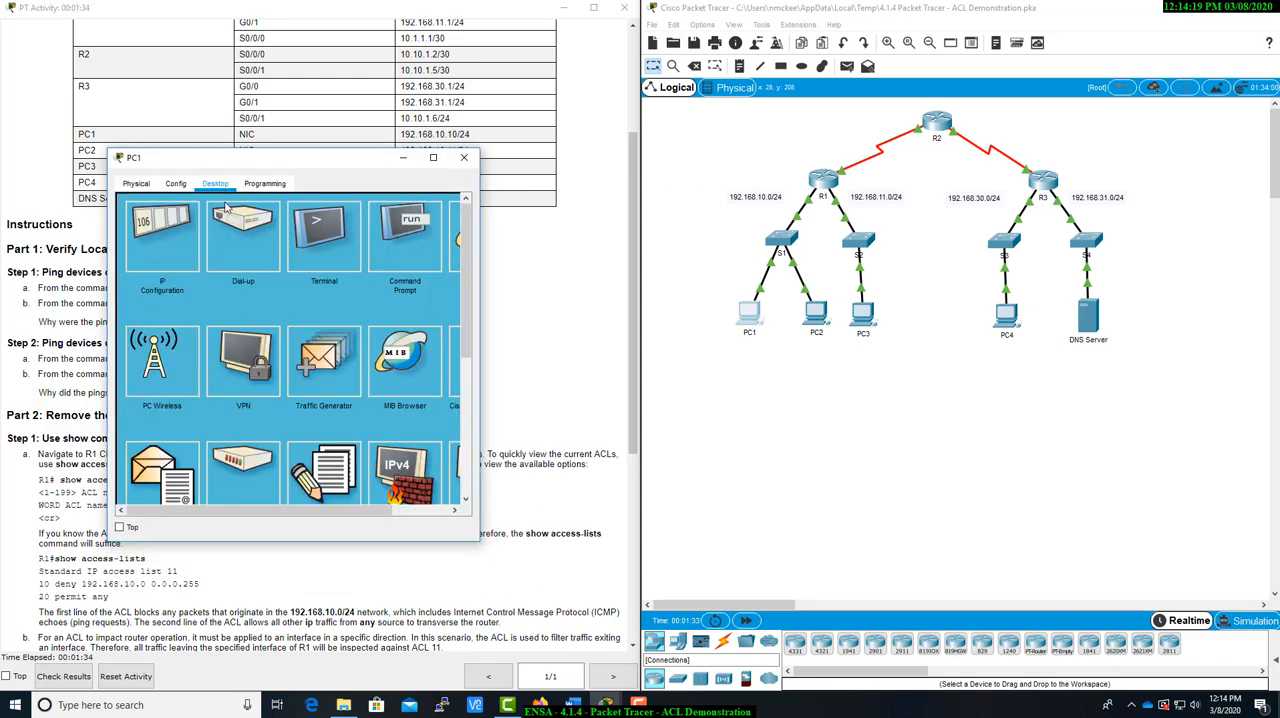
click(400, 240)
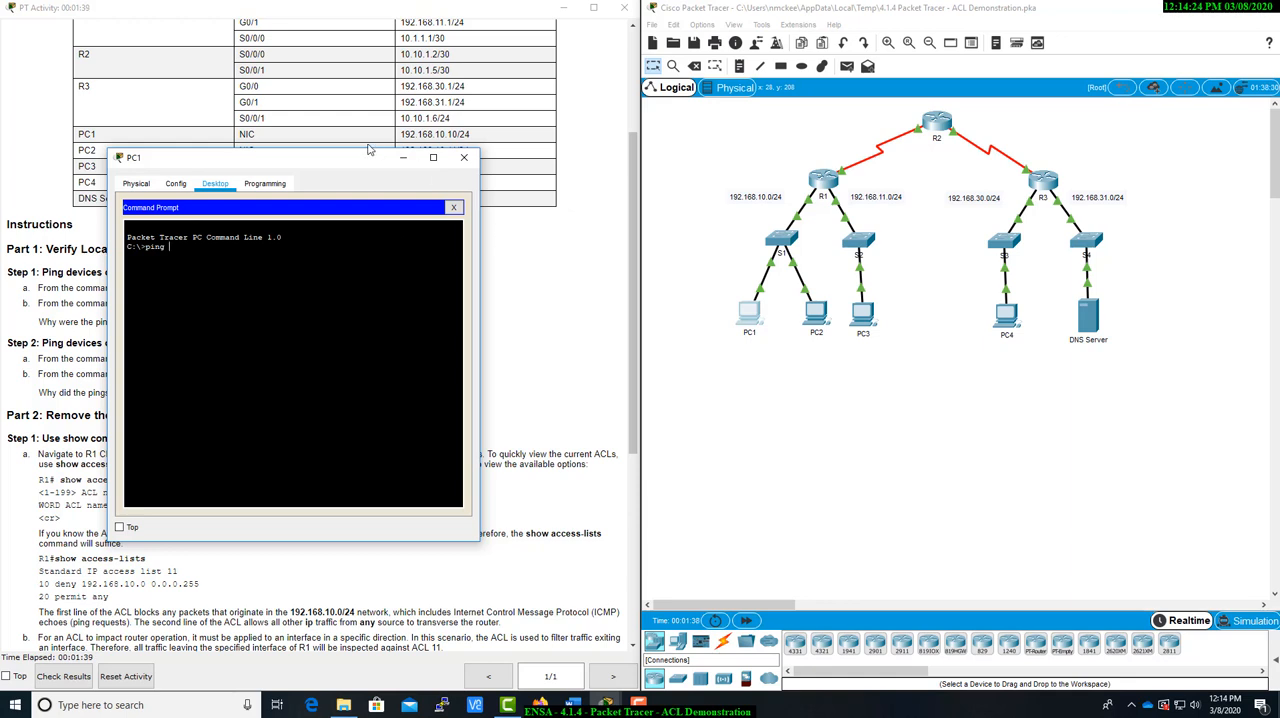
Ping PC2 at 192.168.10.11 from PC1's command prompt
drag(368, 152, 366, 162)
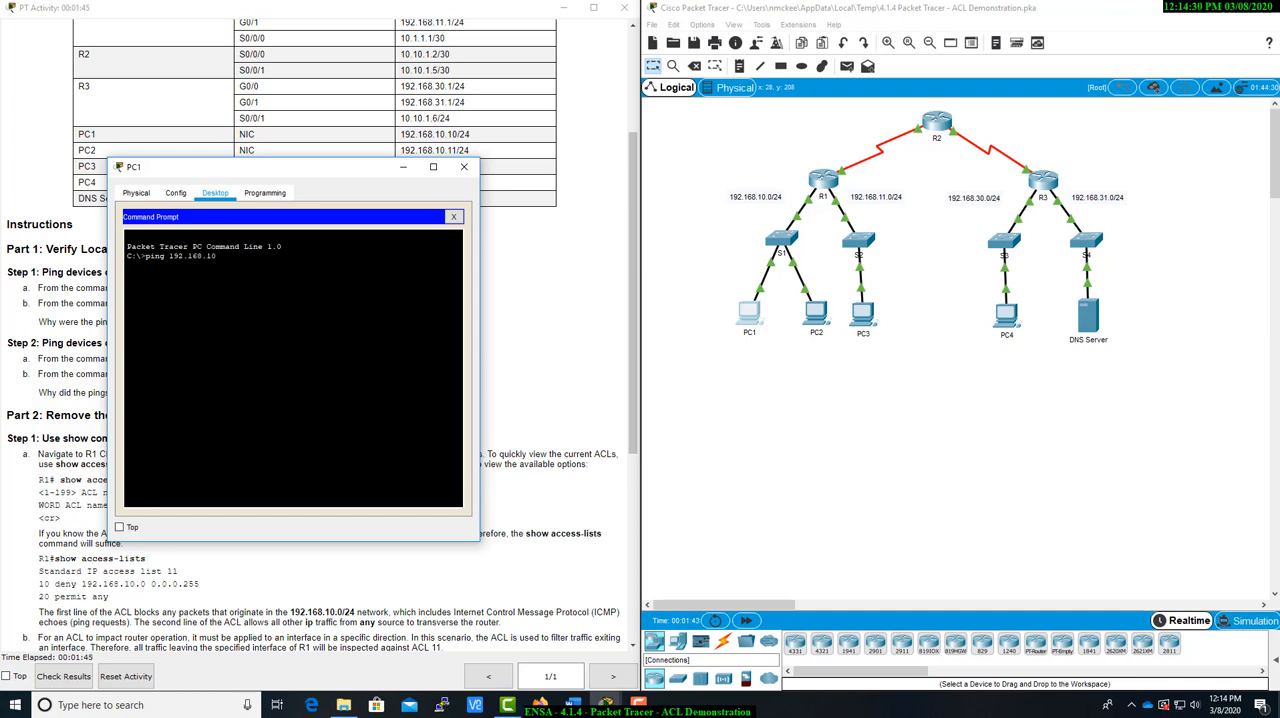
key(Return)
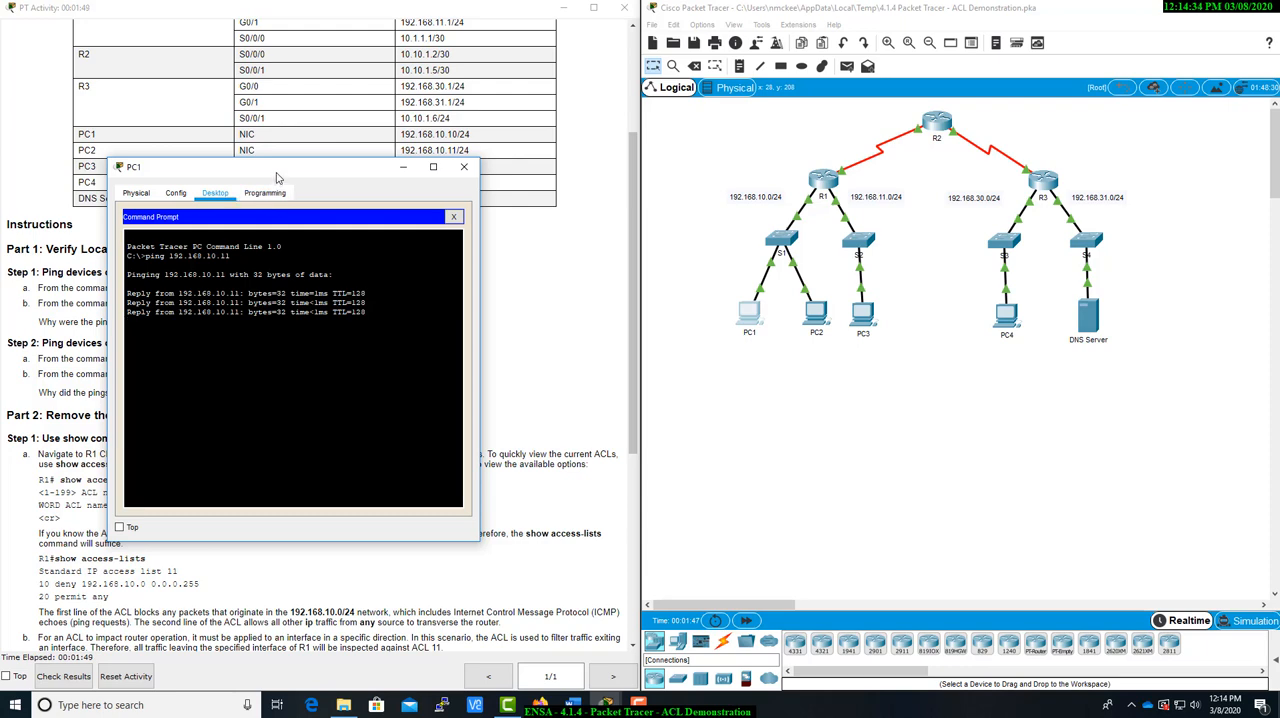
Ping PC3 at 192.168.11.10 from PC1, uncovering its row in the addressing table
drag(279, 170, 281, 197)
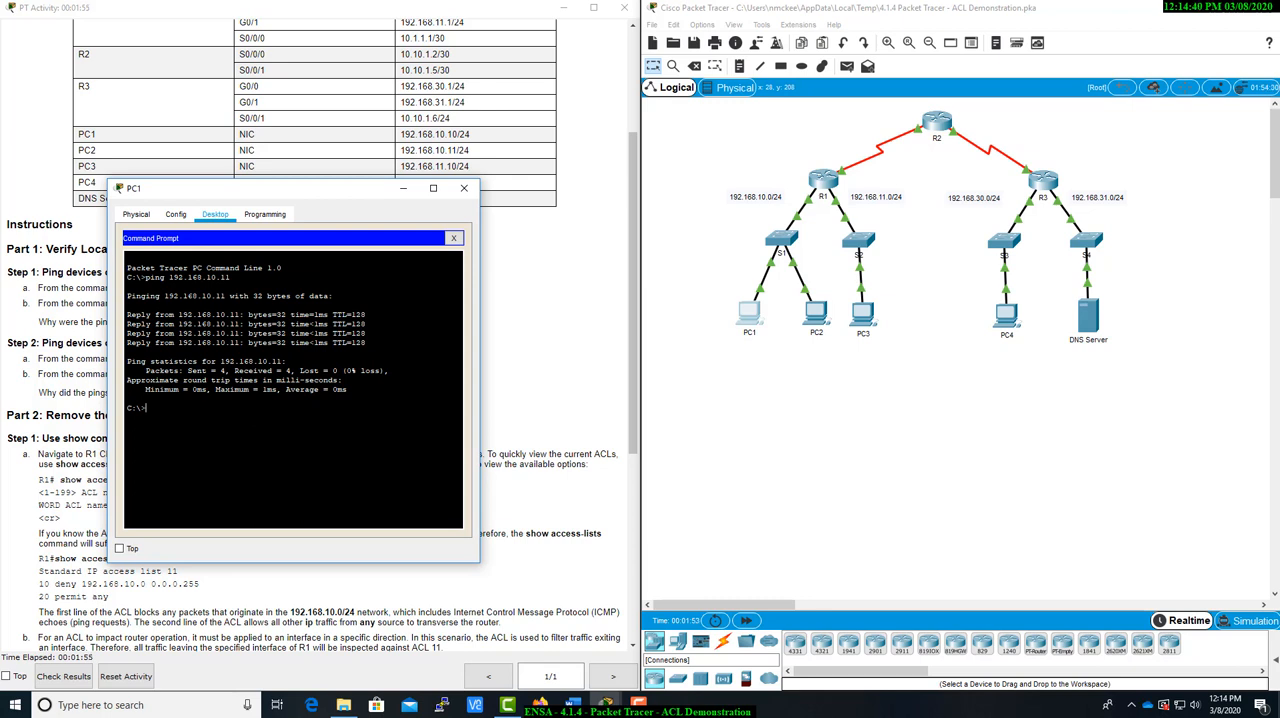
key(Up)
key(Return)
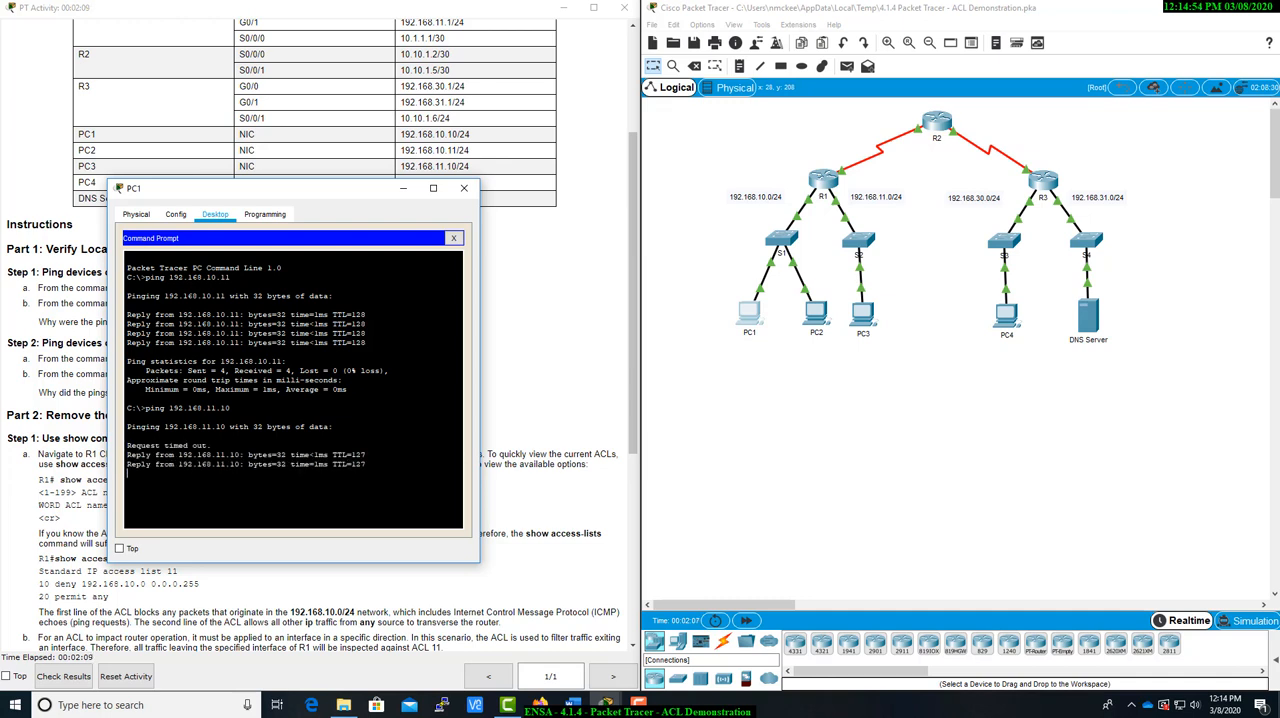
drag(320, 190, 356, 260)
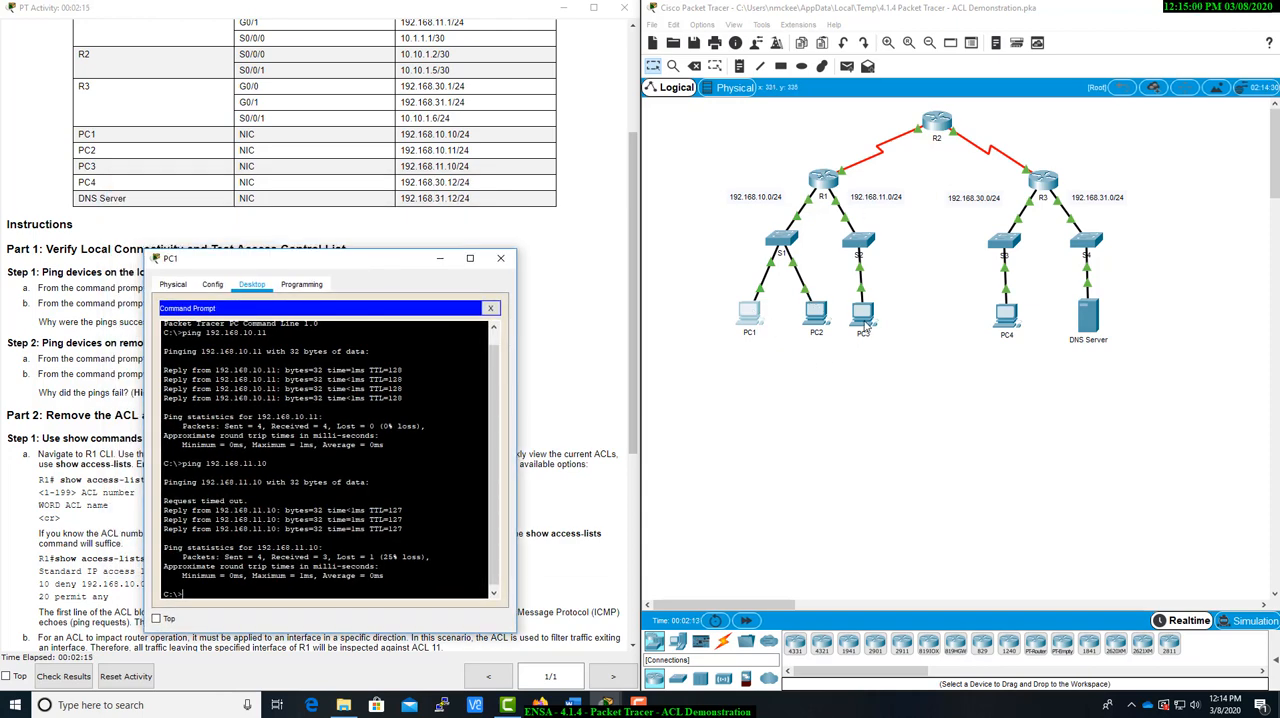
drag(363, 267, 918, 234)
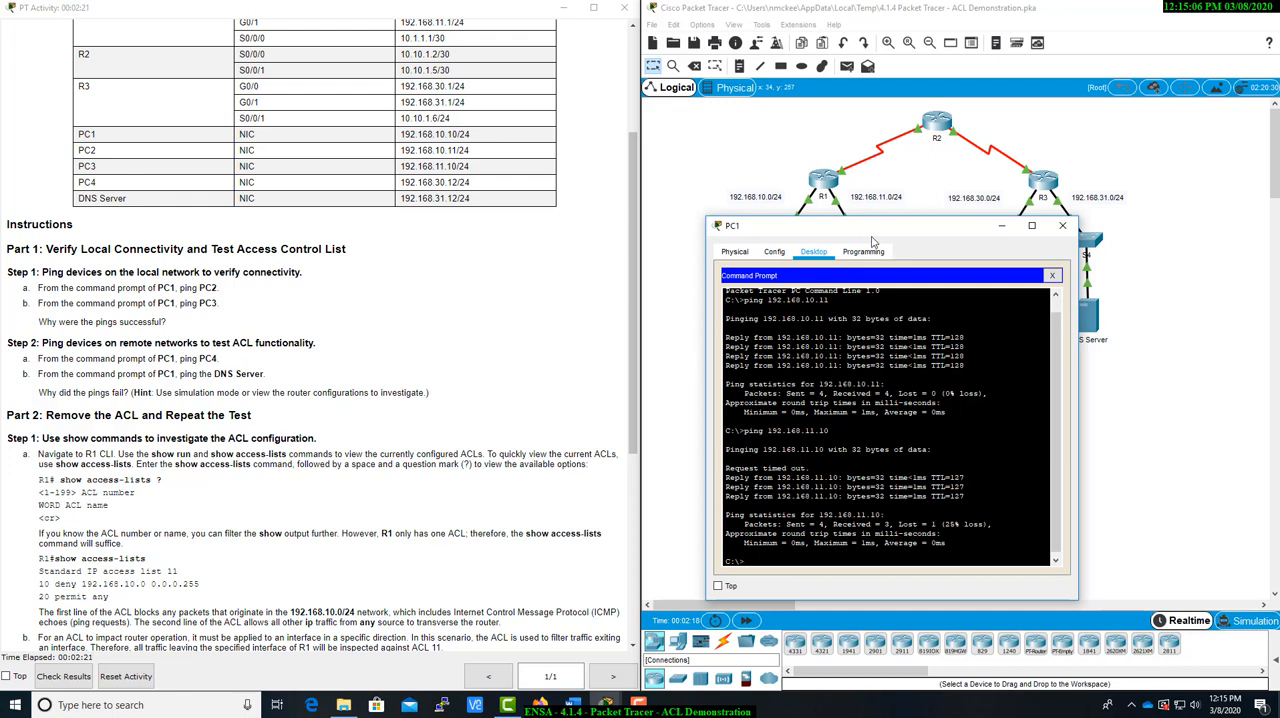
drag(867, 239, 912, 385)
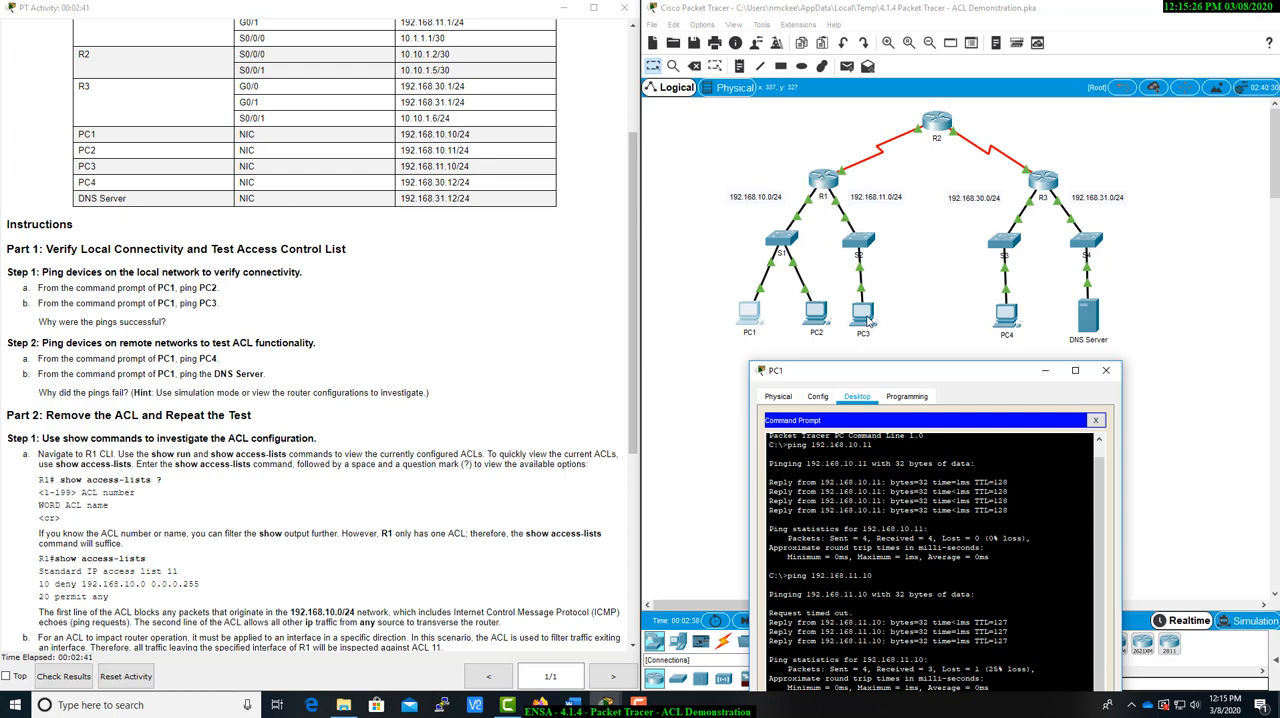
drag(920, 374, 829, 177)
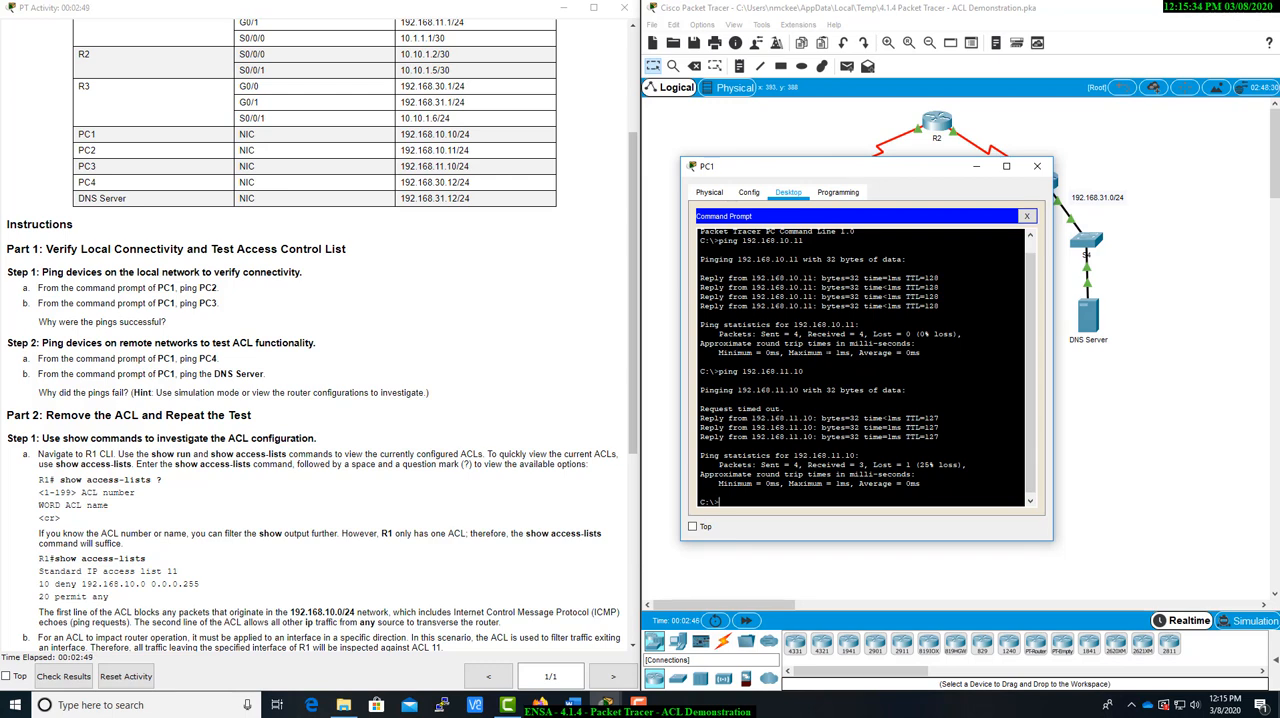
drag(922, 172, 860, 250)
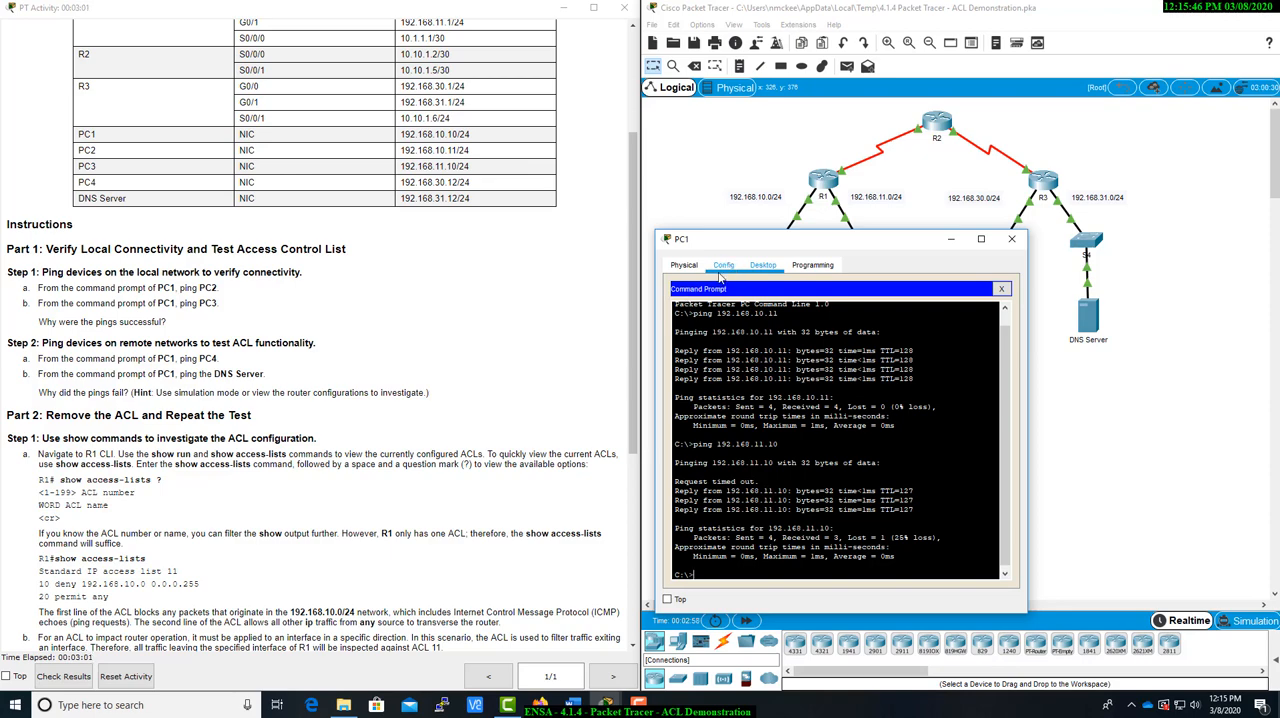
Ping PC4 at 192.168.30.12 from PC1's command prompt to test the remote network
drag(755, 245, 156, 212)
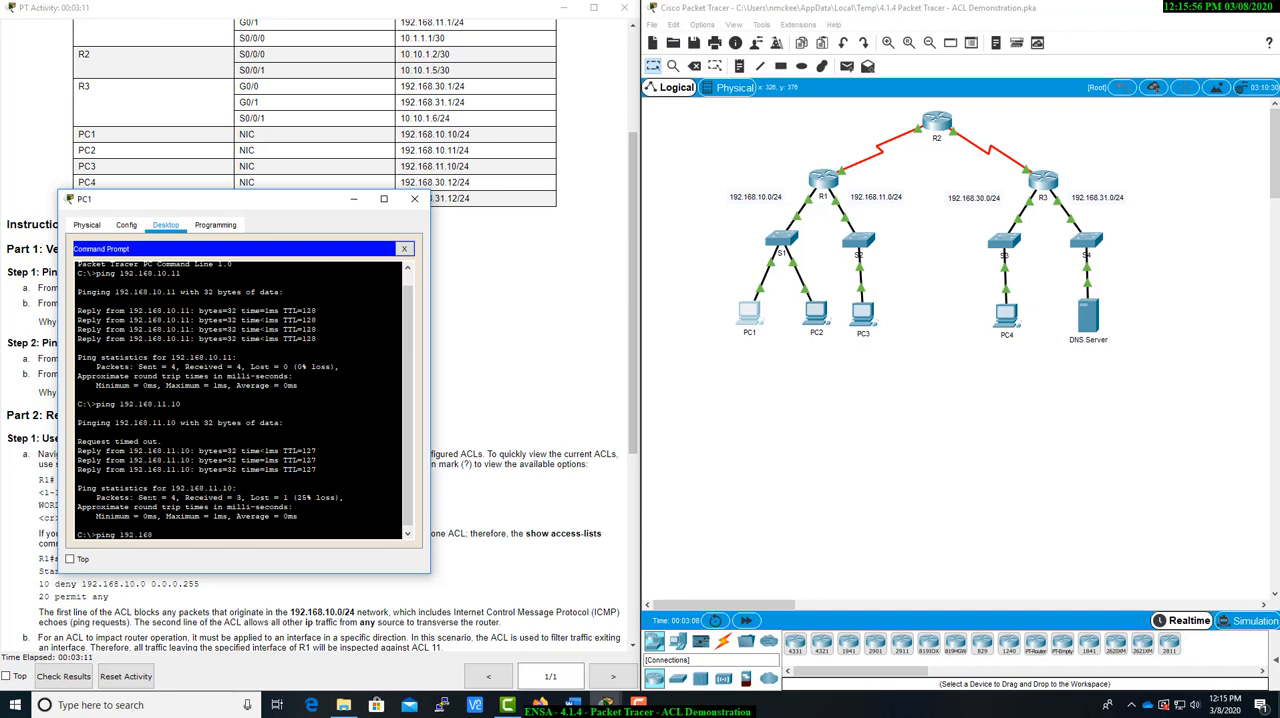
text(.30.12)
key(Return)
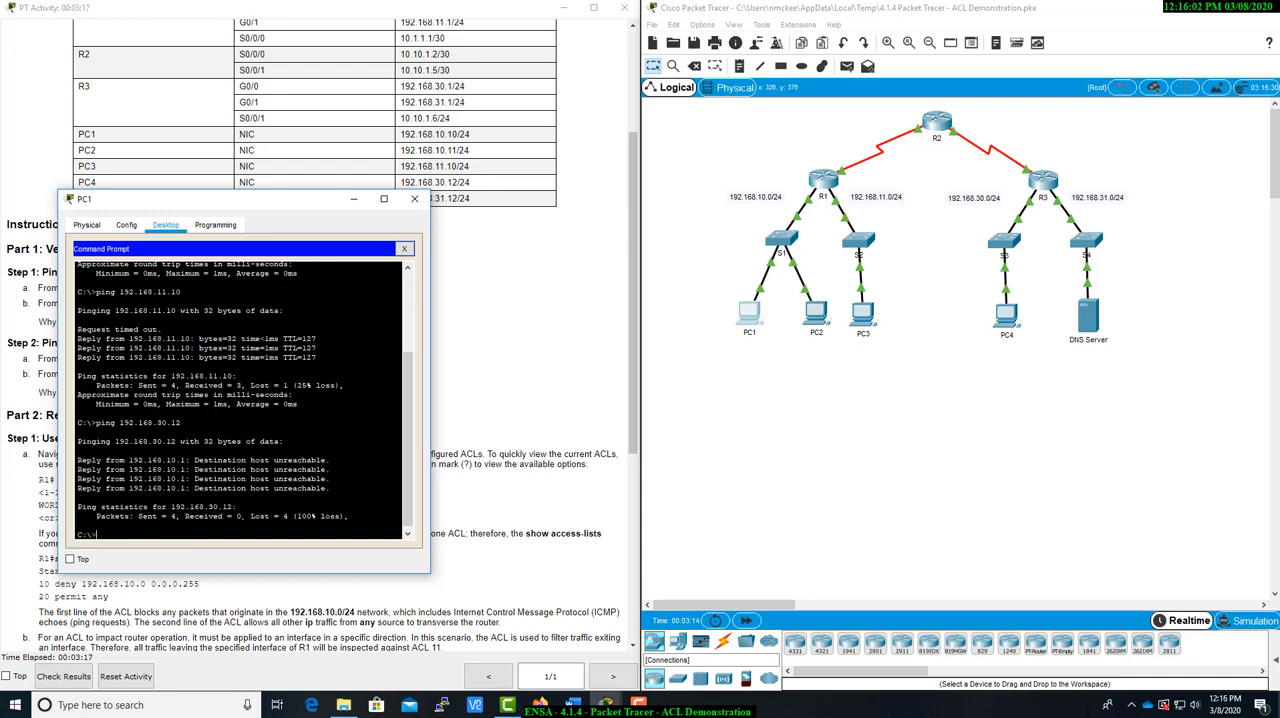
Ping the DNS Server at 192.168.31.12 from PC1's command prompt
drag(290, 202, 365, 221)
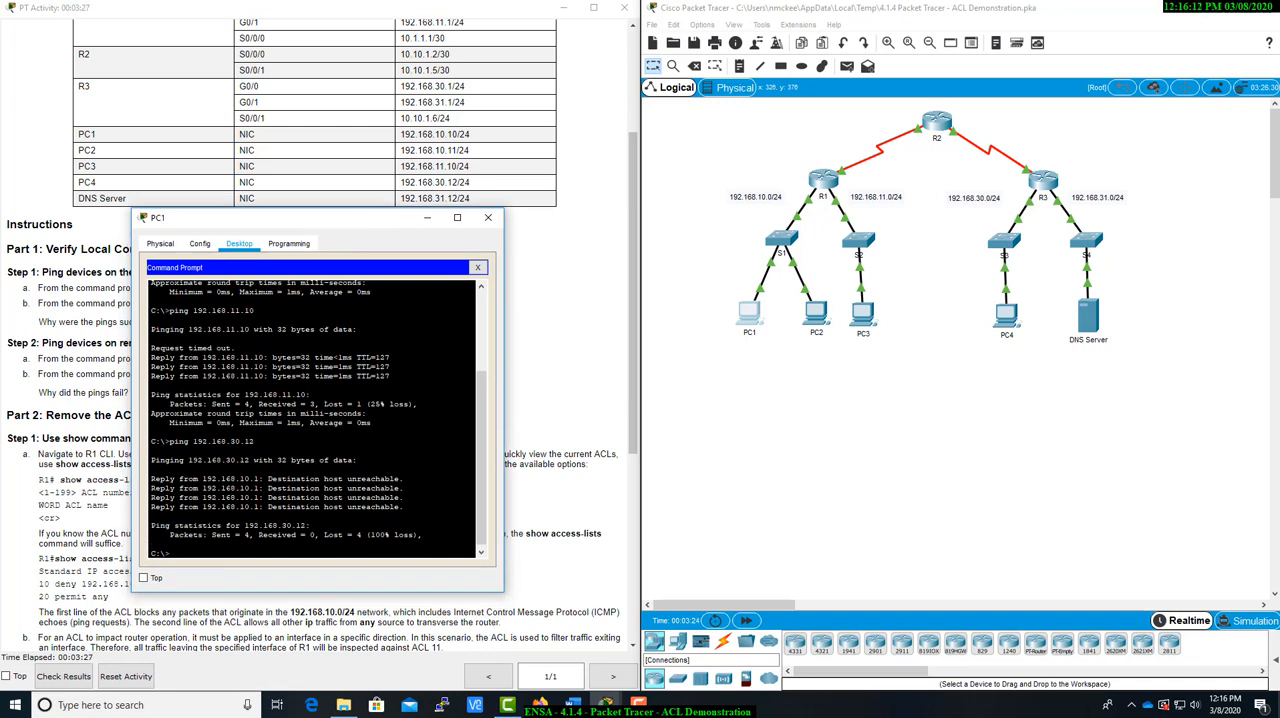
key(Up)
key(Return)
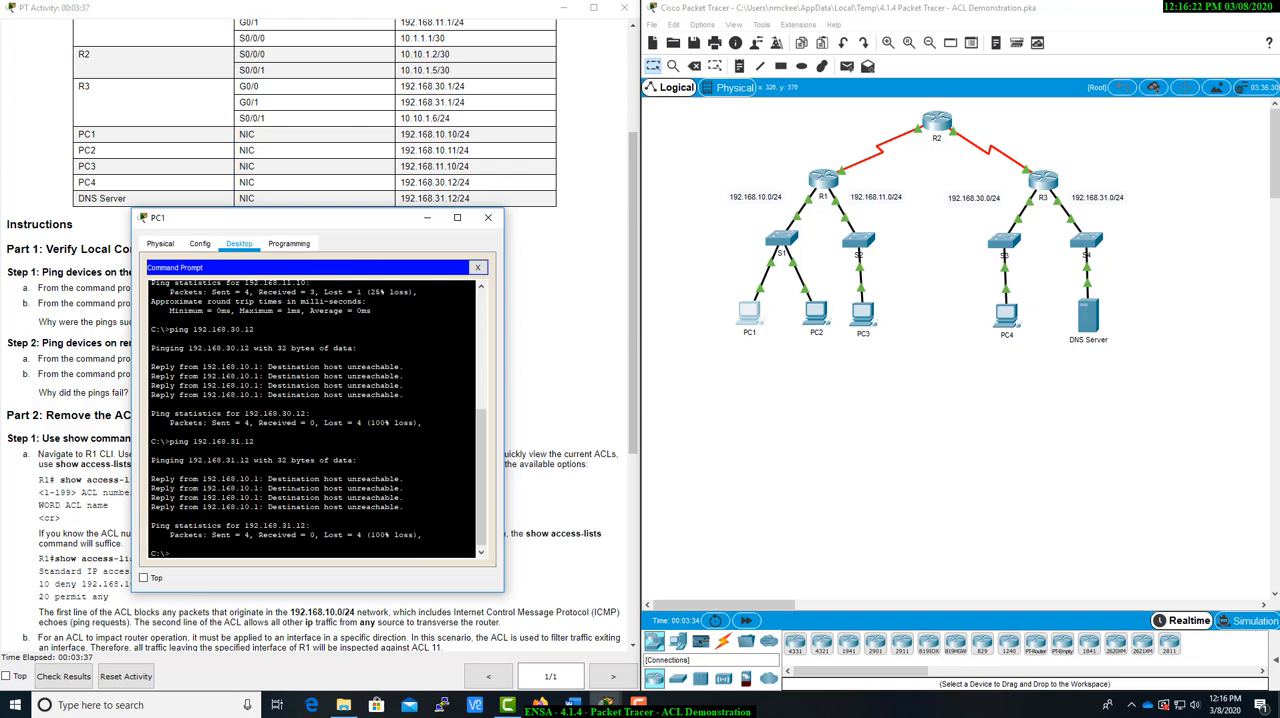
Examine the DNS Server ping replies and match the replying address to a router interface in the addressing table and topology
drag(268, 479, 403, 479)
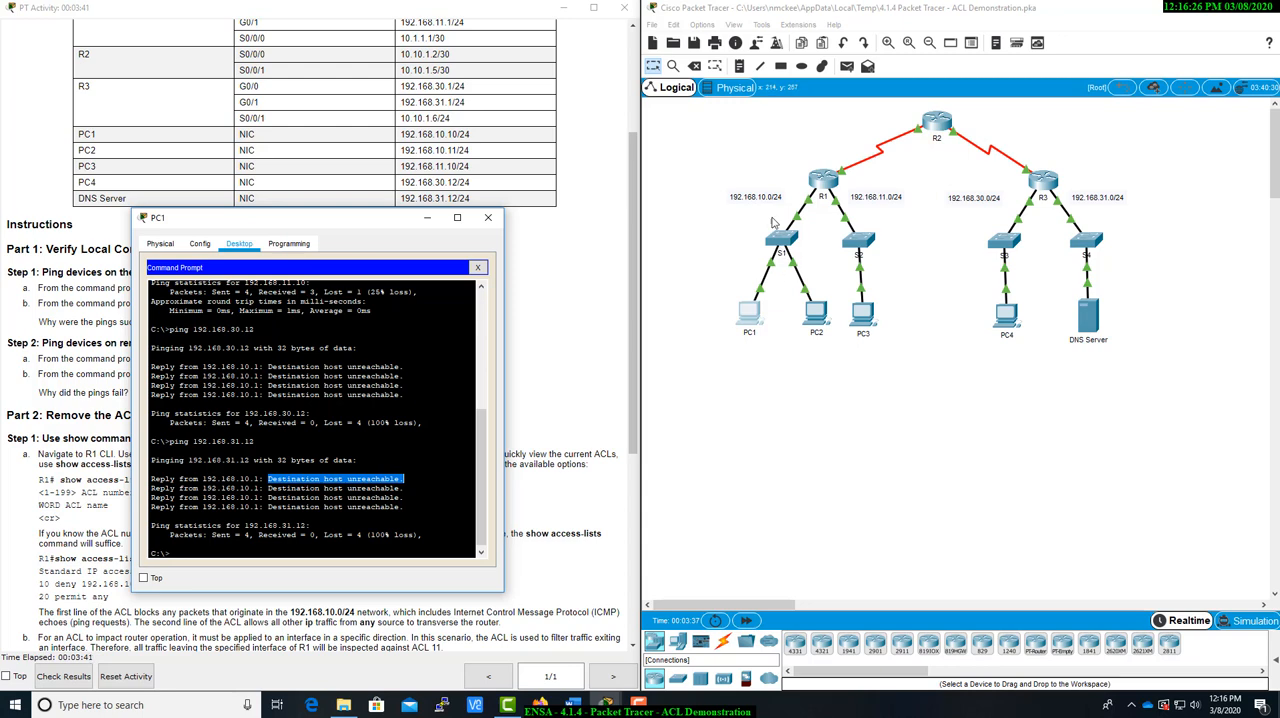
drag(202, 479, 258, 479)
scroll(547, 281, up, 3)
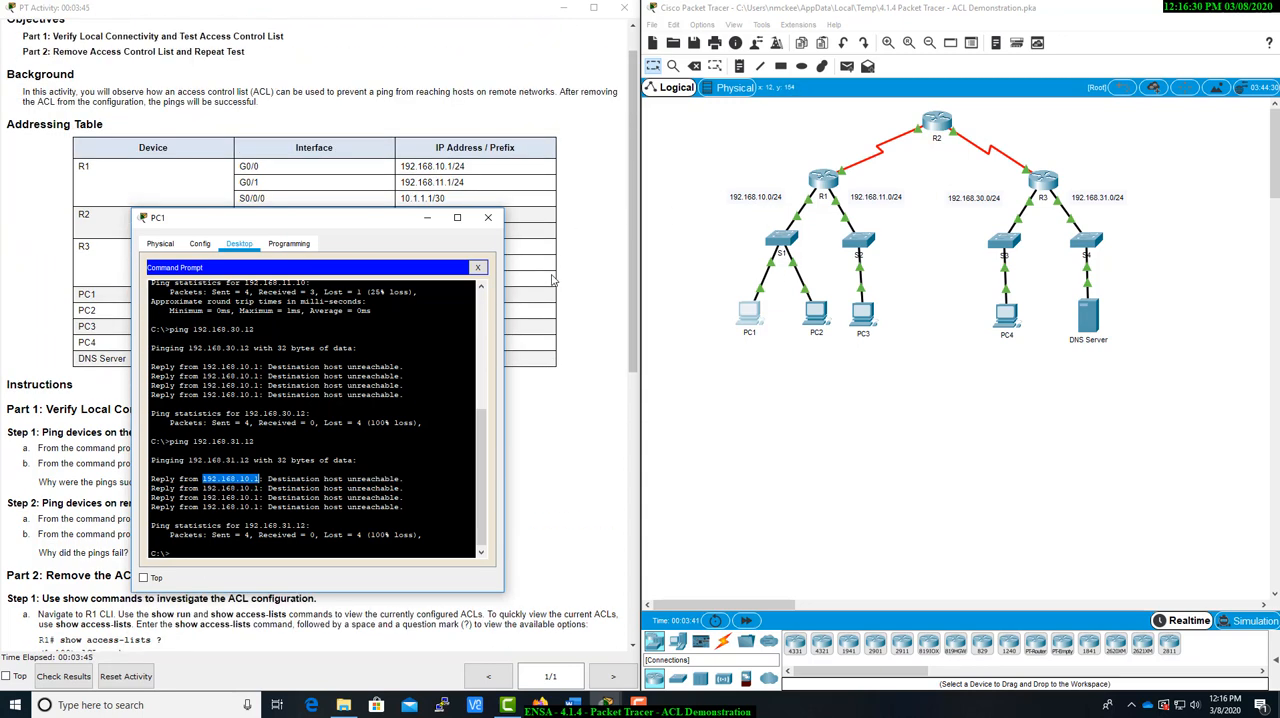
drag(389, 225, 399, 229)
drag(520, 260, 908, 358)
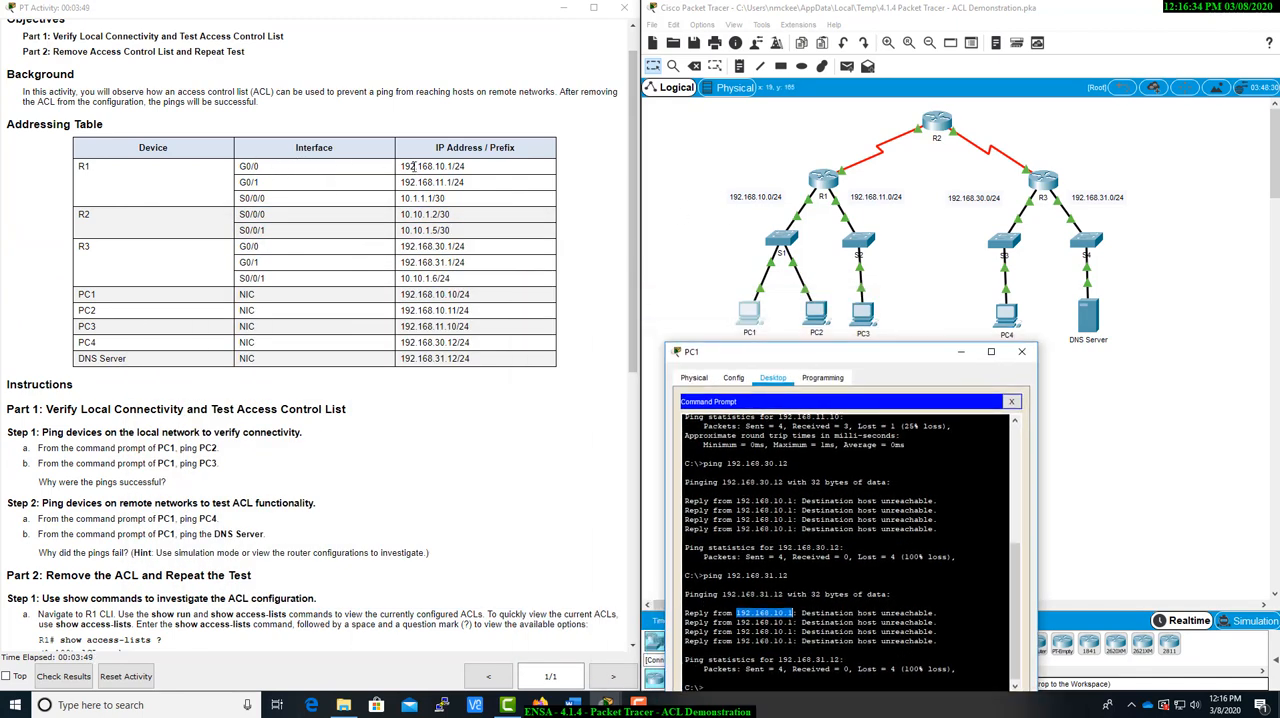
drag(400, 166, 460, 168)
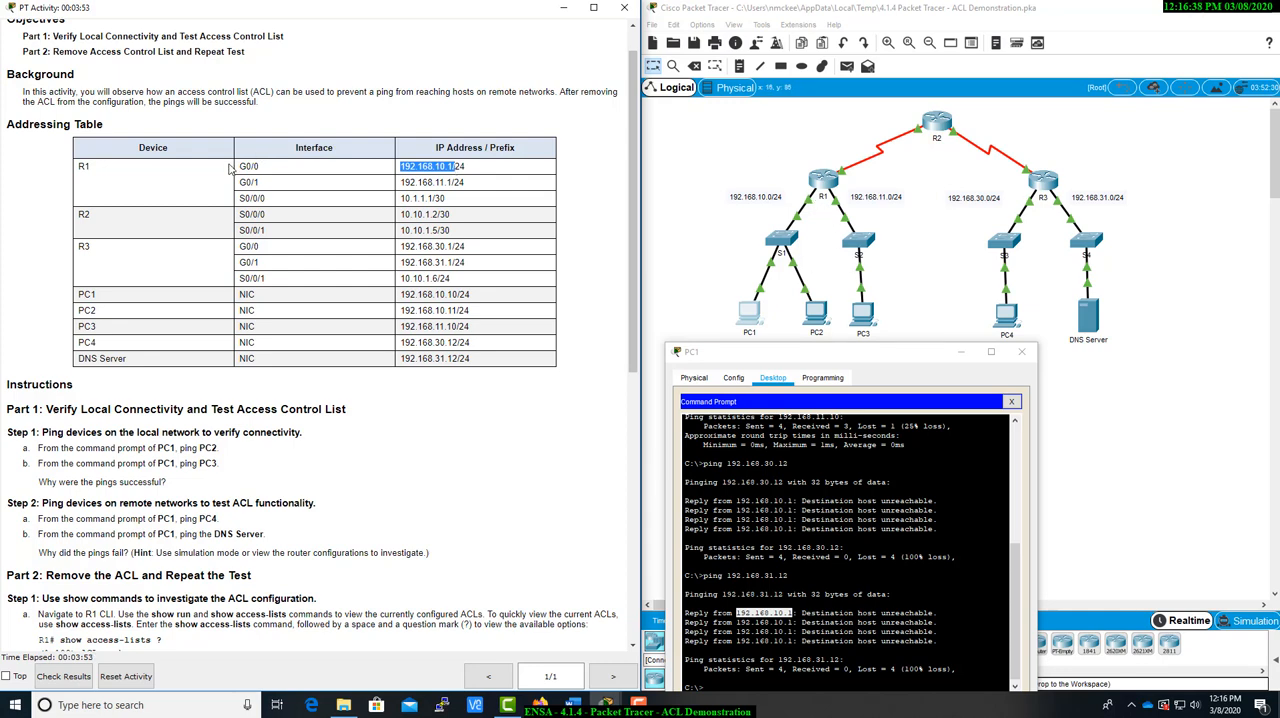
click(798, 195)
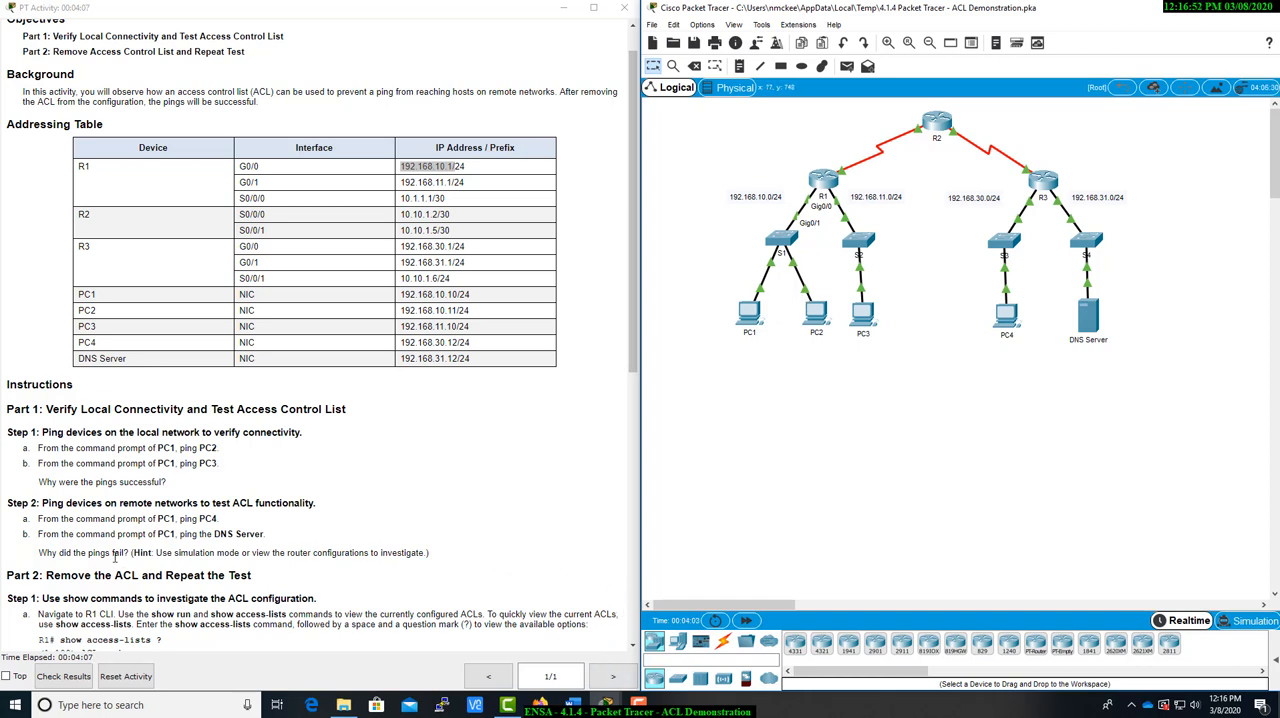
Open router R1's command line interface and start a console session
scroll(115, 558, down, 2)
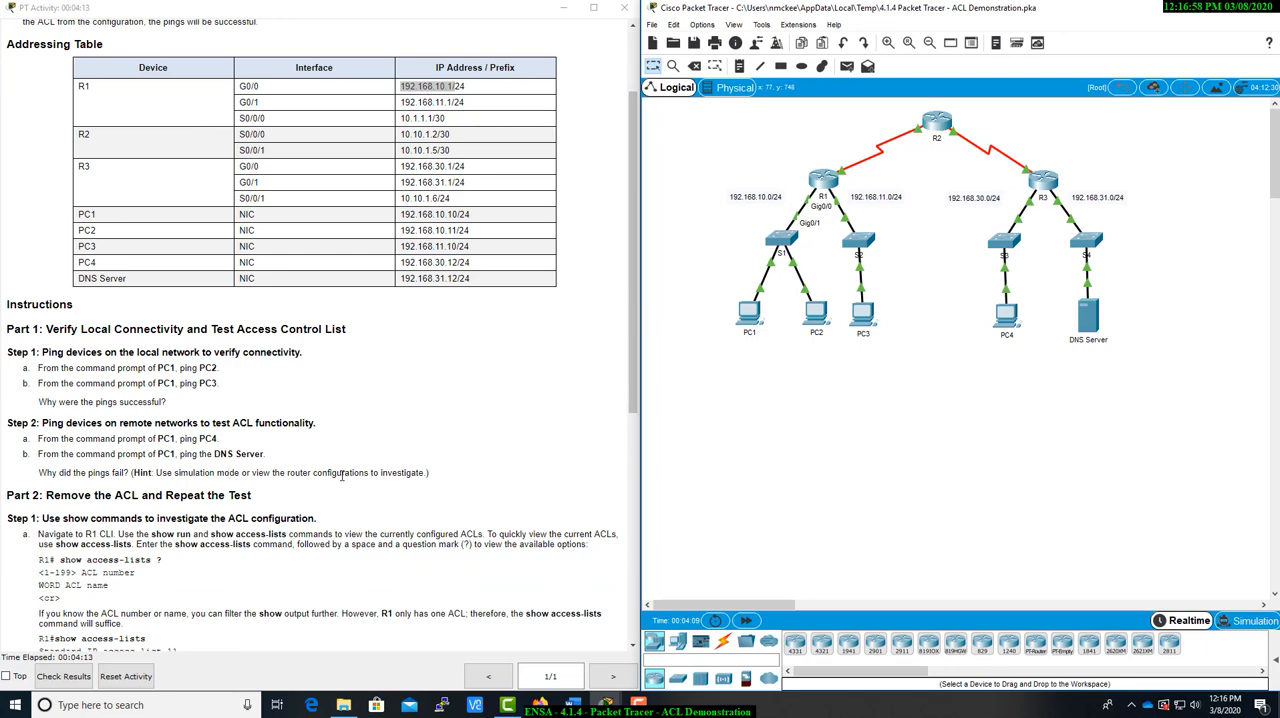
click(828, 178)
drag(676, 137, 935, 214)
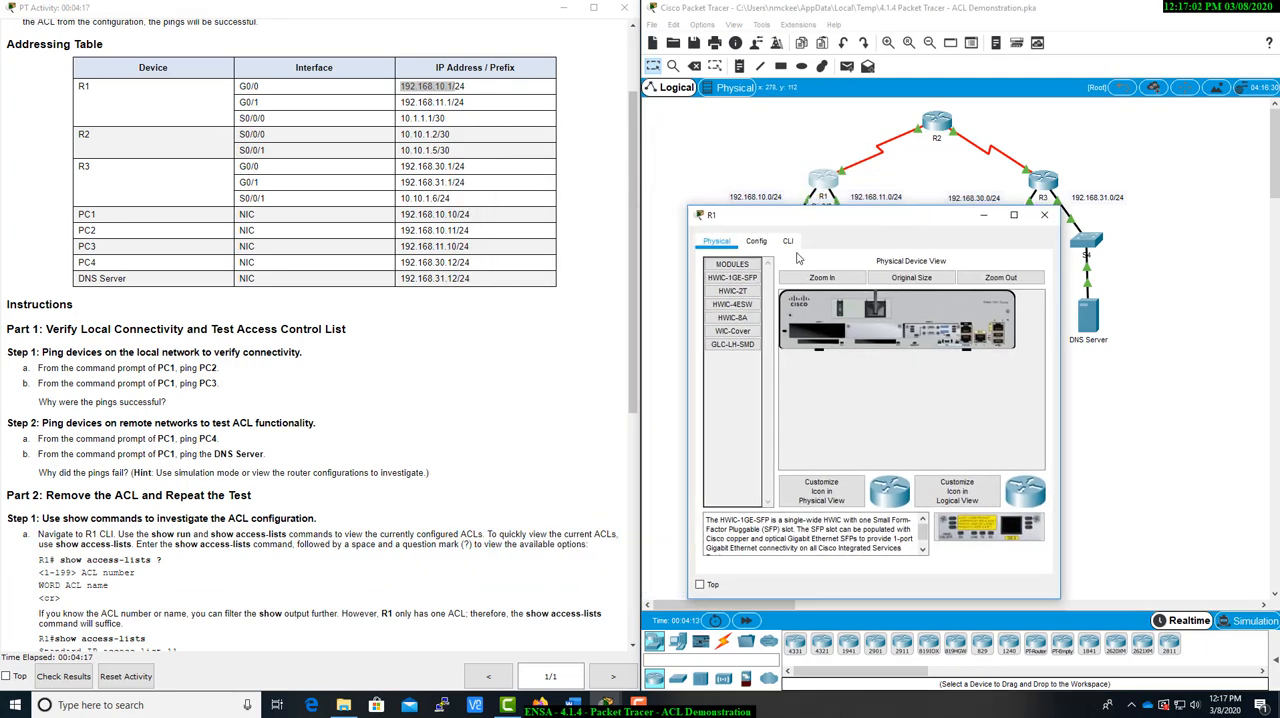
click(790, 243)
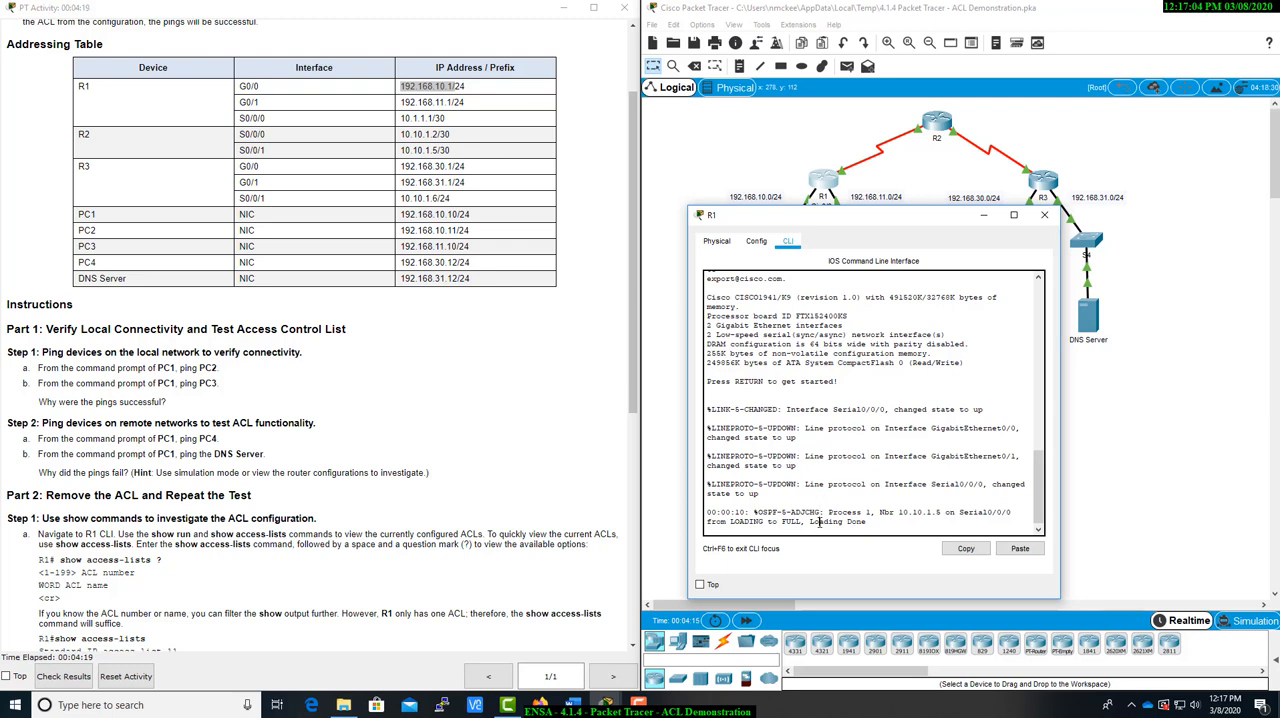
key(Return)
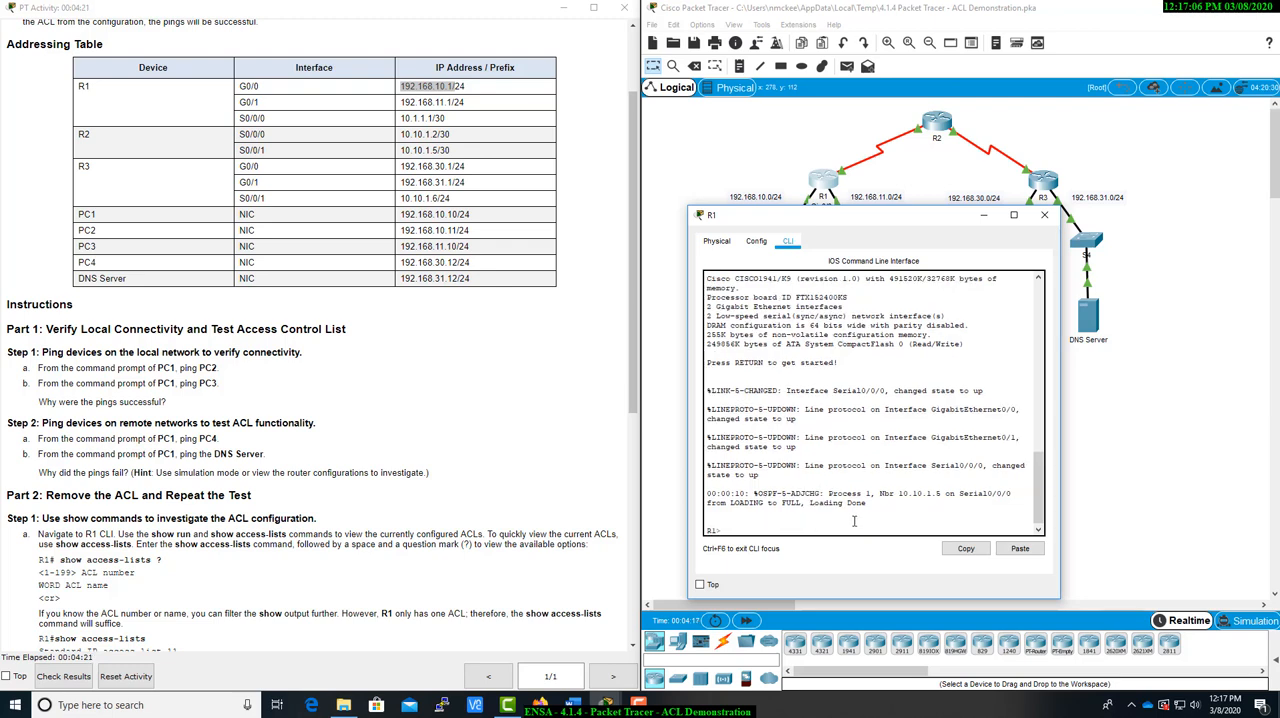
drag(754, 493, 894, 502)
click(896, 505)
Enter privileged EXEC mode on R1 and display the running configuration through to the access-list statements
text(enable)
key(Return)
text(show )
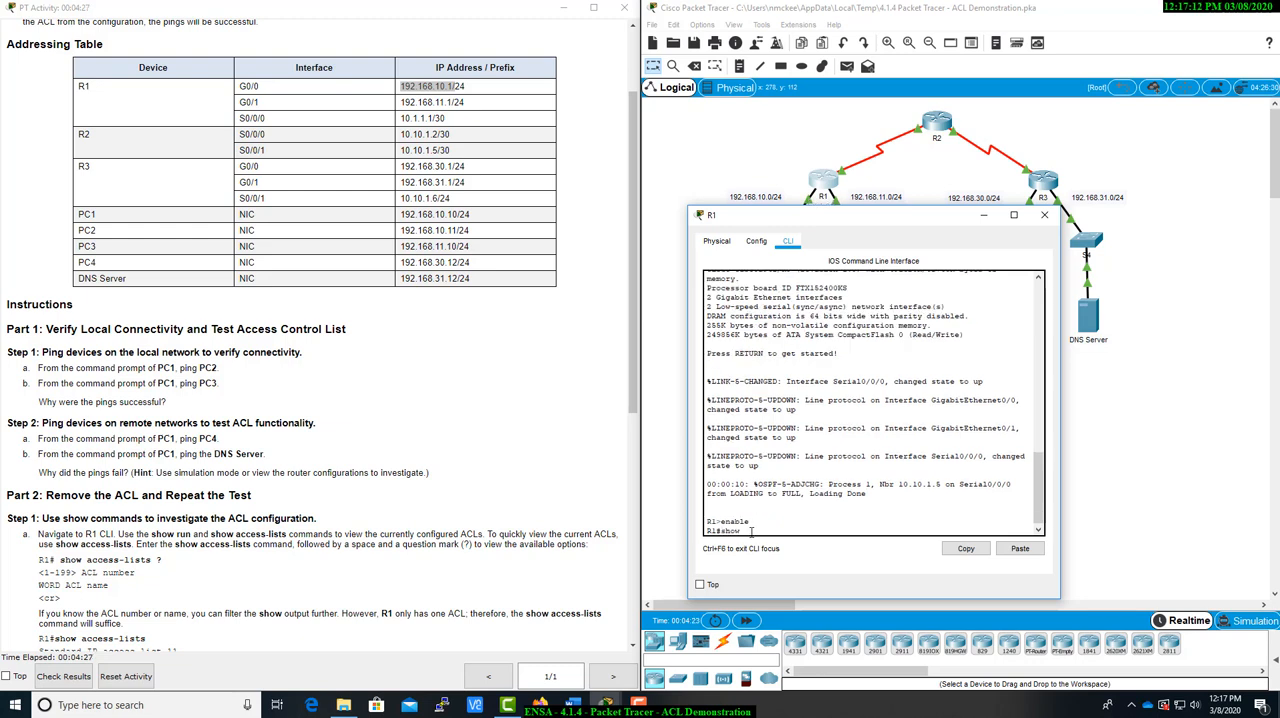
text(run)
key(Return)
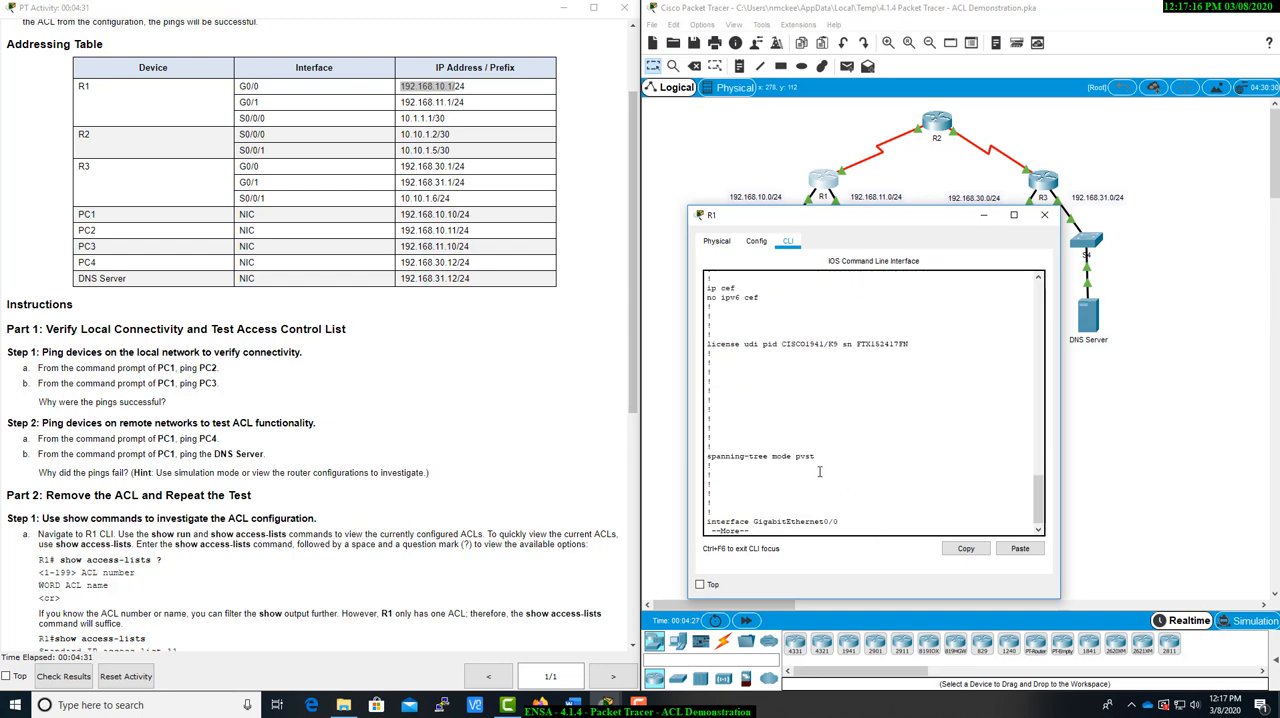
key(space)
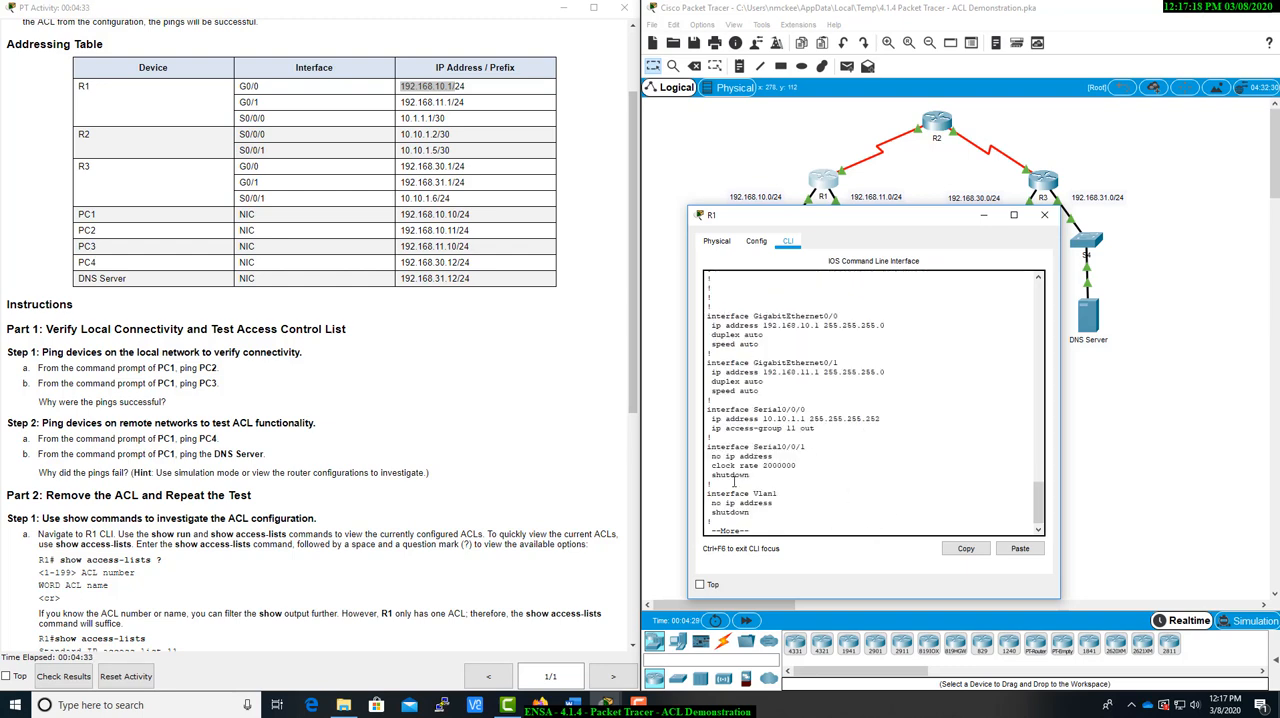
key(space)
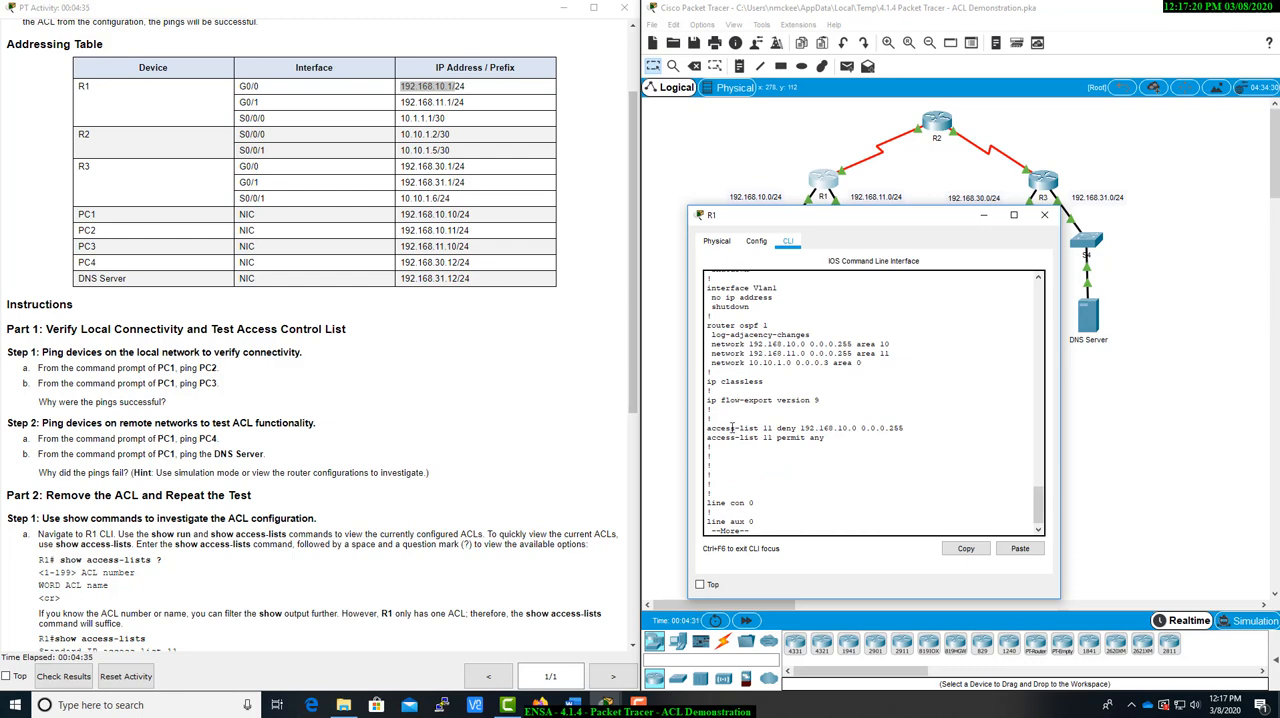
Examine the access-list 11 statements in R1's running configuration against the addressing table
drag(708, 428, 773, 430)
click(748, 436)
drag(845, 222, 857, 312)
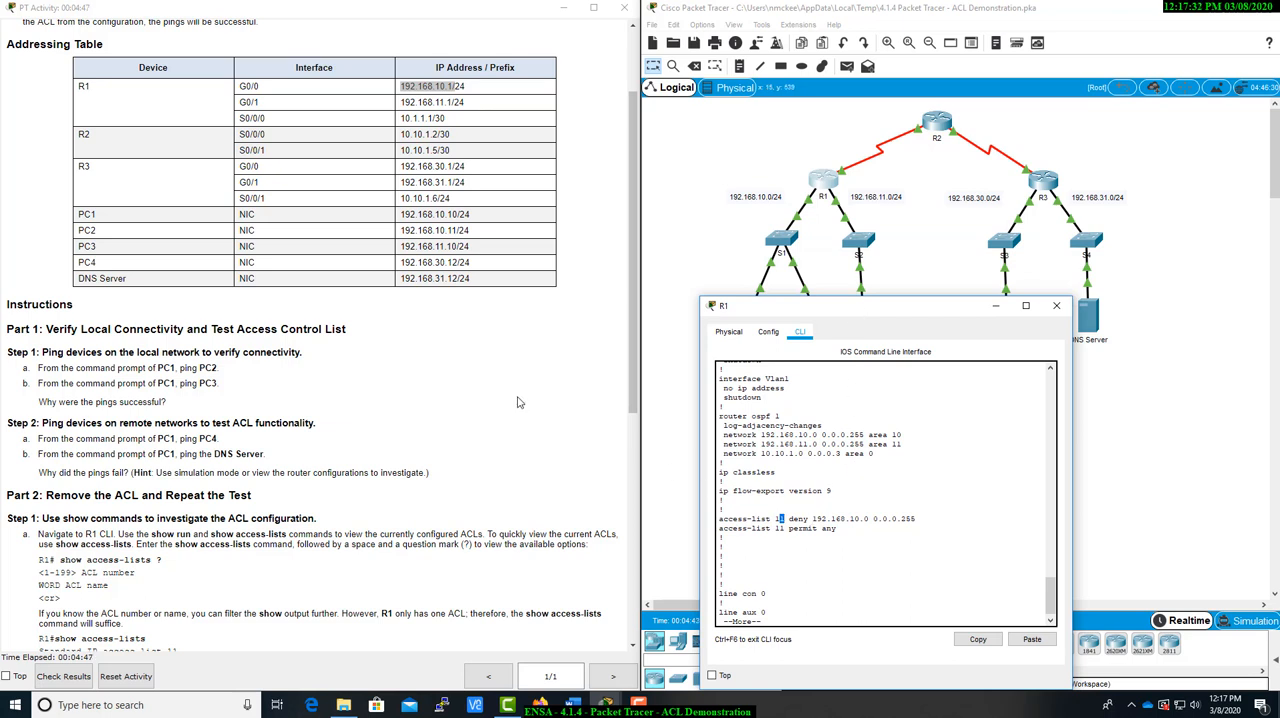
scroll(410, 397, up, 1)
scroll(410, 397, up, 1)
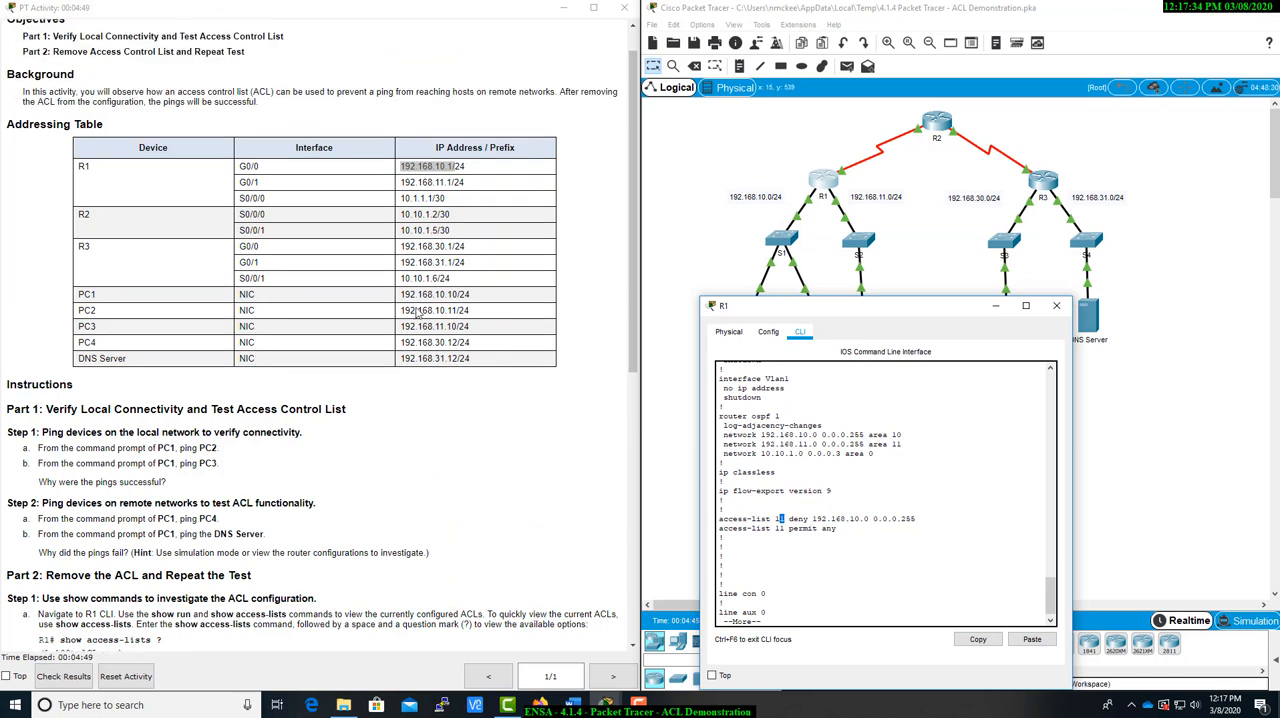
Compare the deny and permit statements of access-list 11 with the PC1, PC2 and R1 G0/0 addresses in the addressing table
click(424, 208)
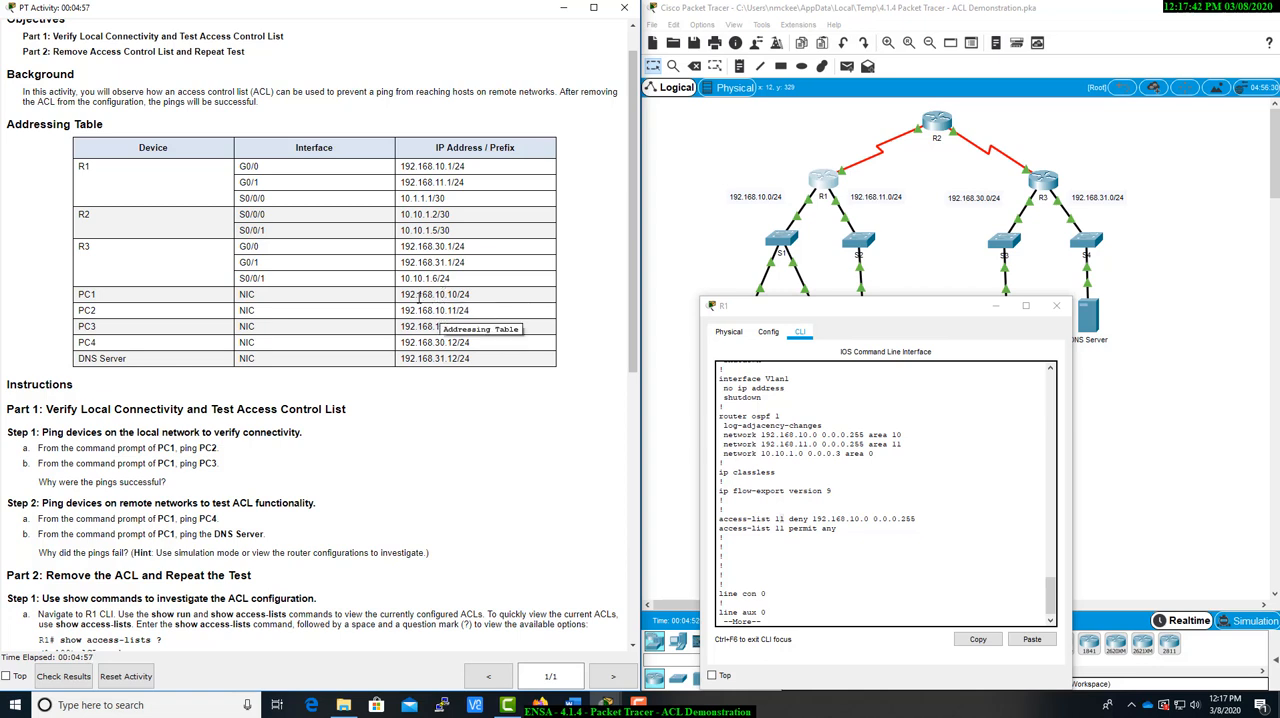
drag(404, 295, 481, 313)
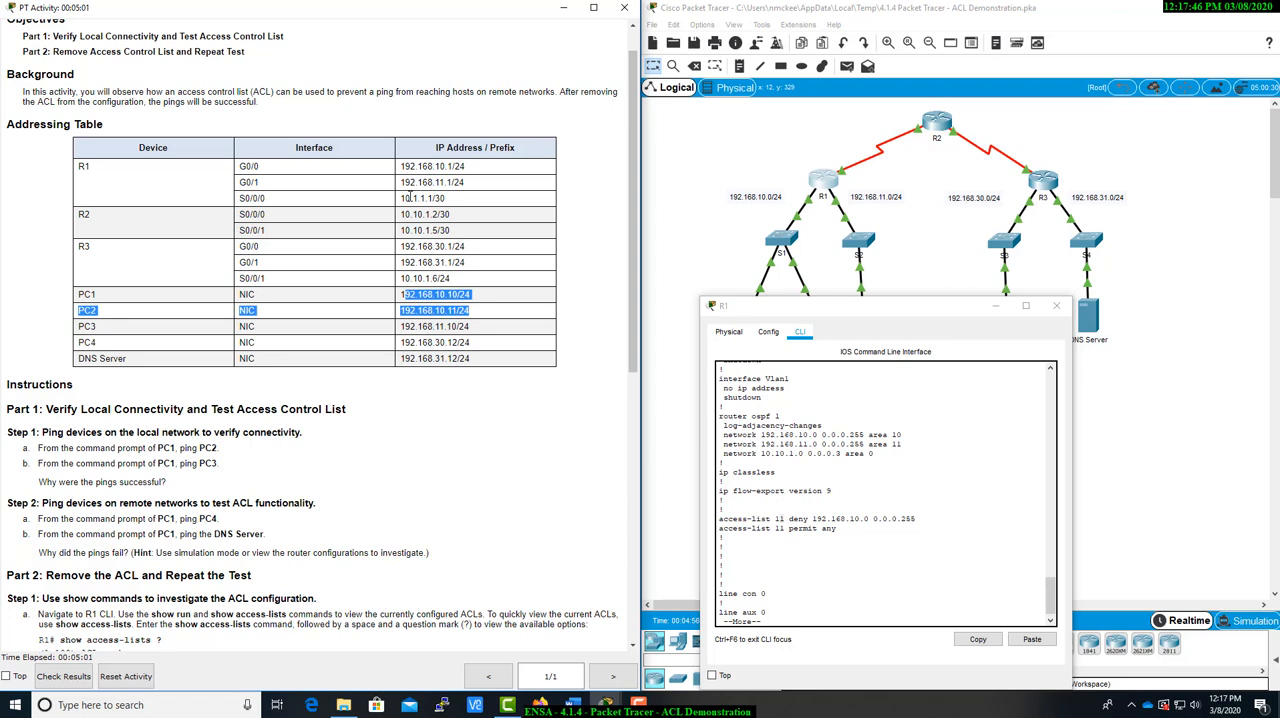
drag(400, 166, 464, 168)
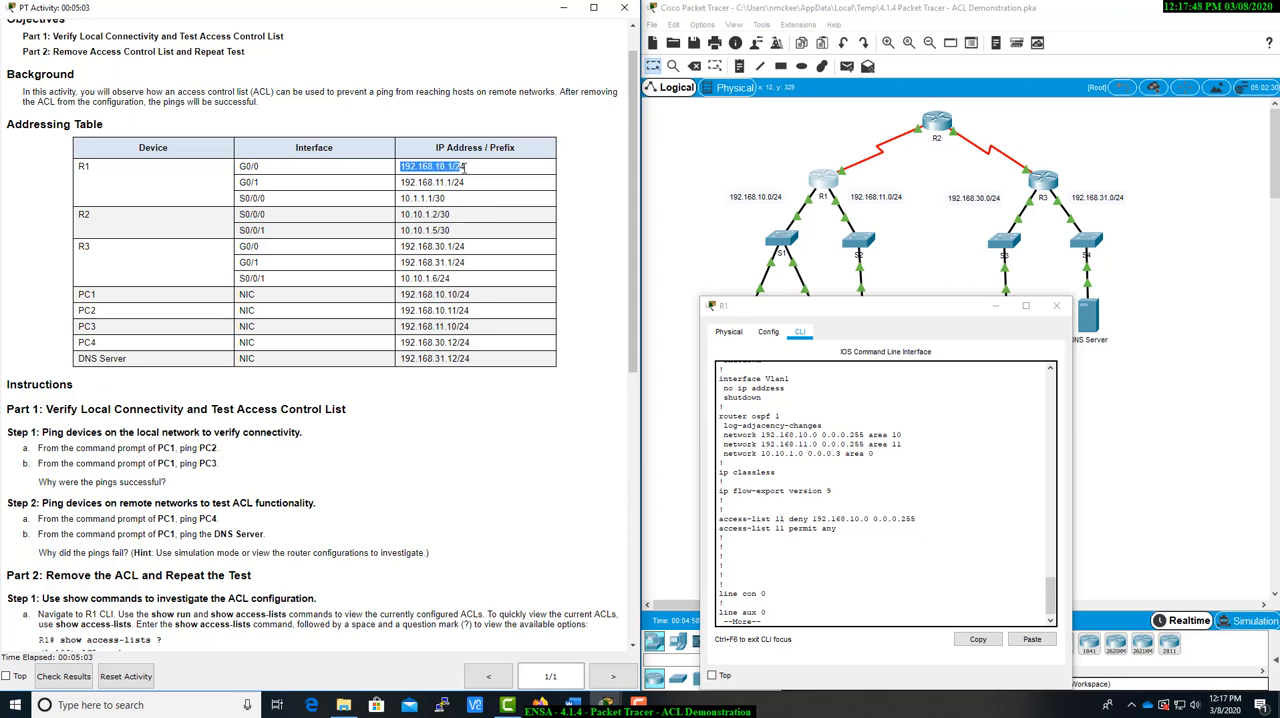
click(465, 168)
drag(790, 518, 930, 520)
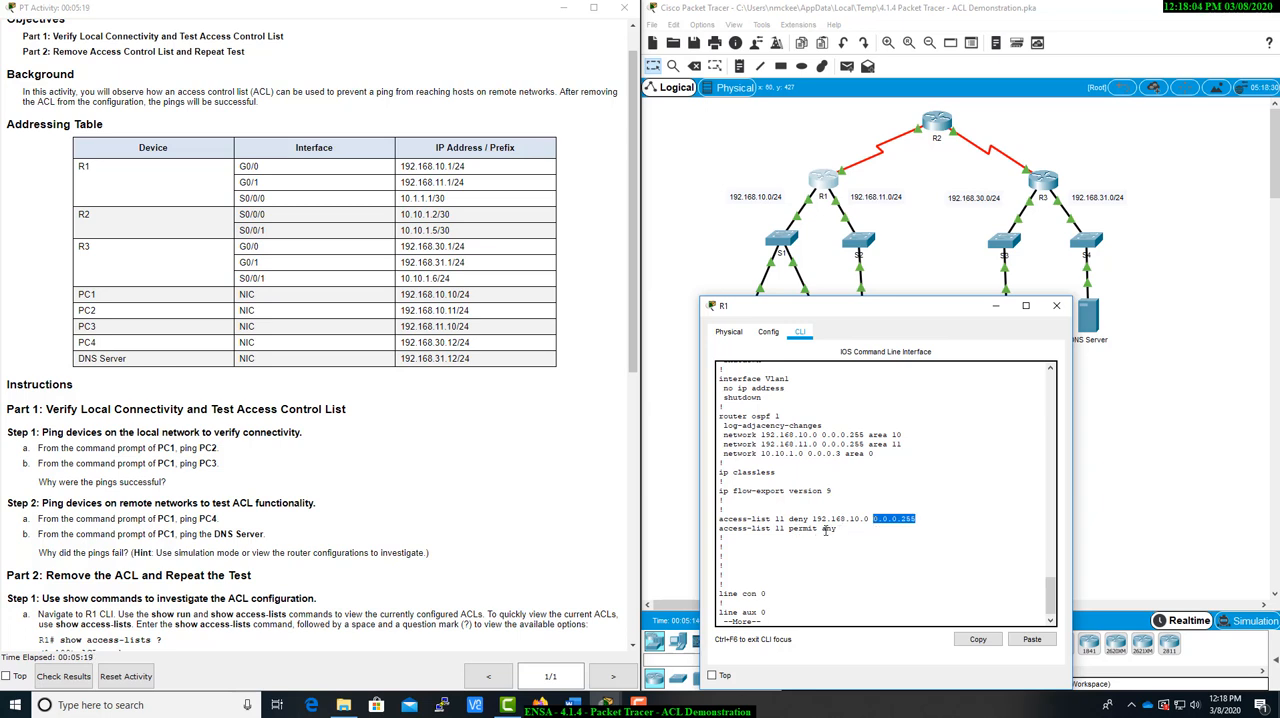
drag(846, 530, 720, 530)
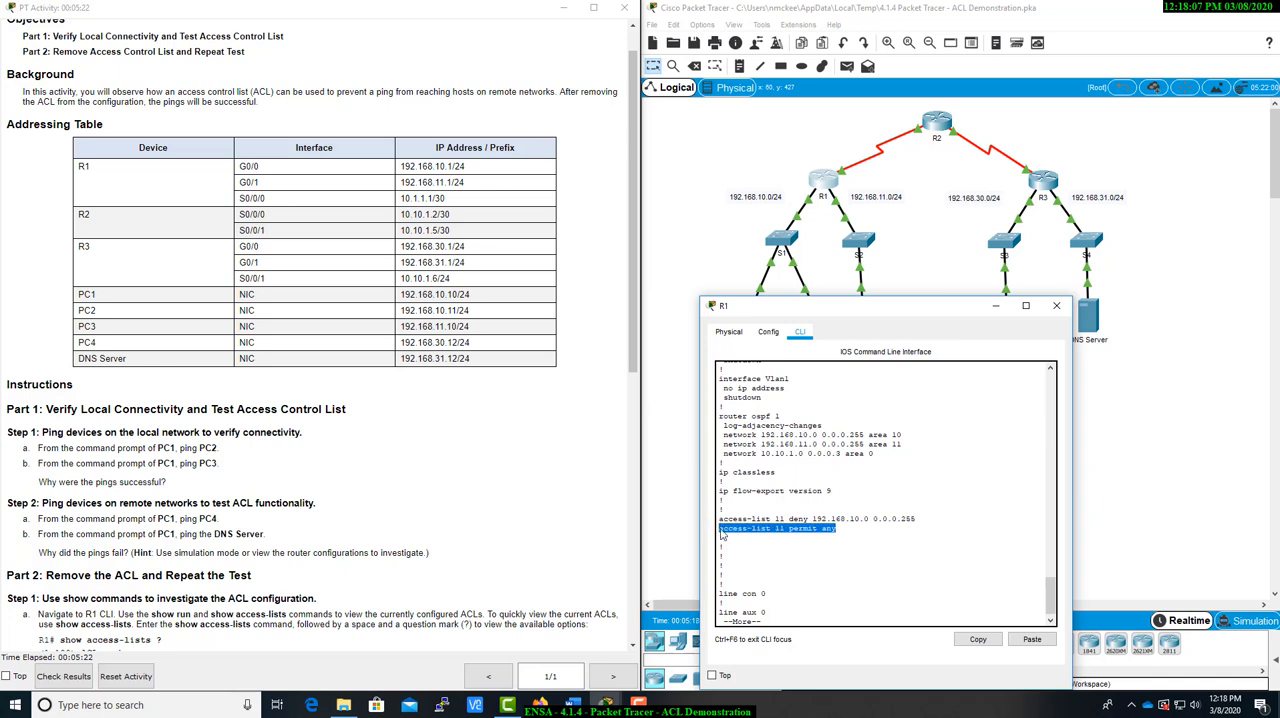
click(852, 537)
Display the rest of R1's running configuration and review both access-list 11 statements in it
key(space)
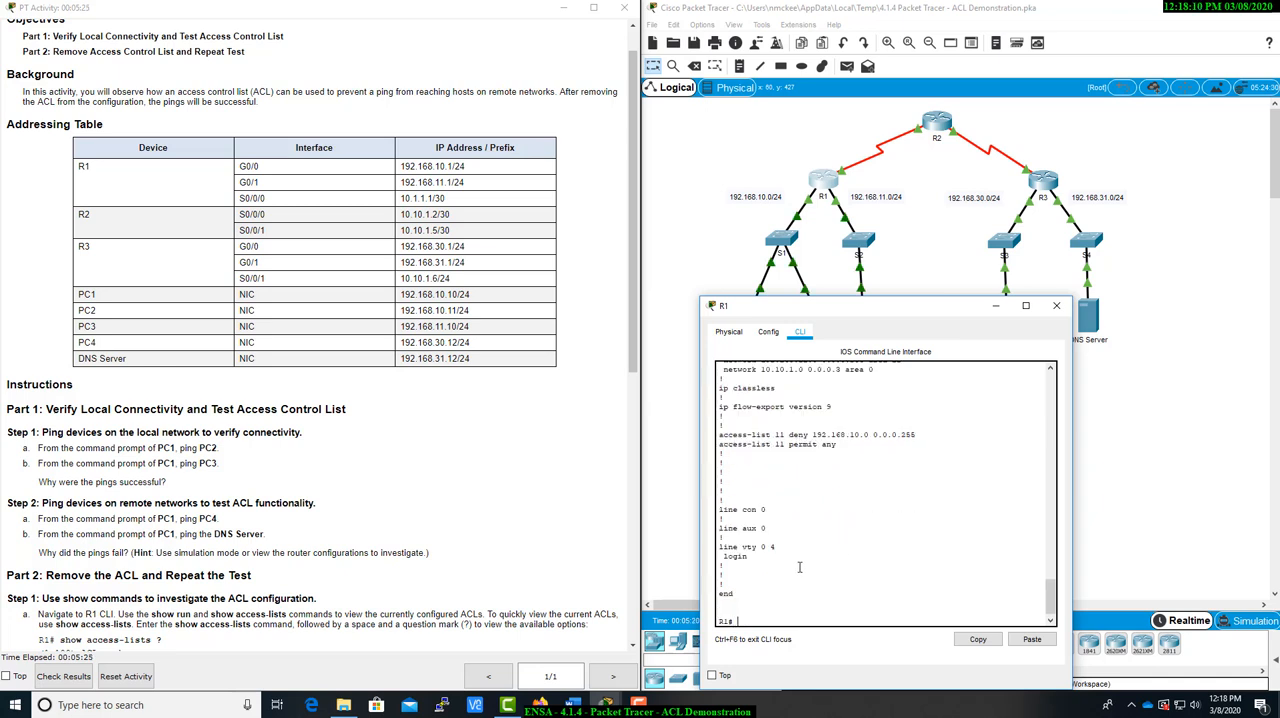
scroll(799, 567, up, 5)
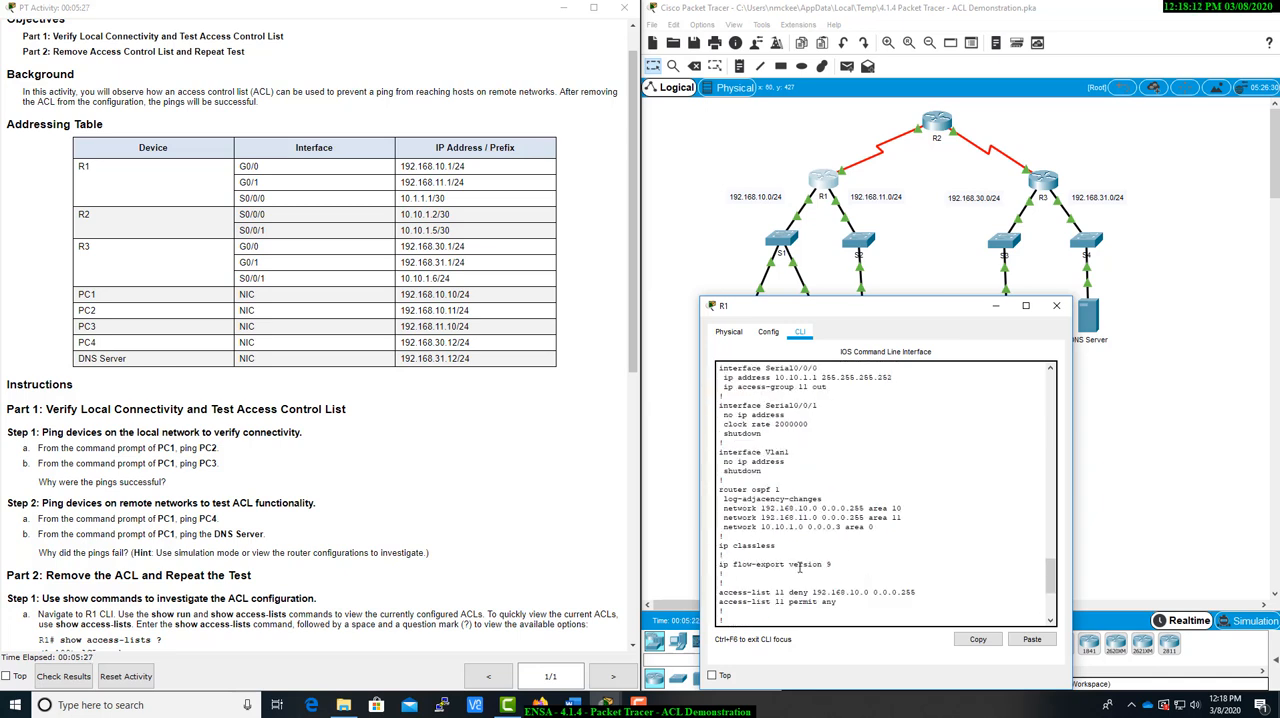
scroll(799, 567, down, 3)
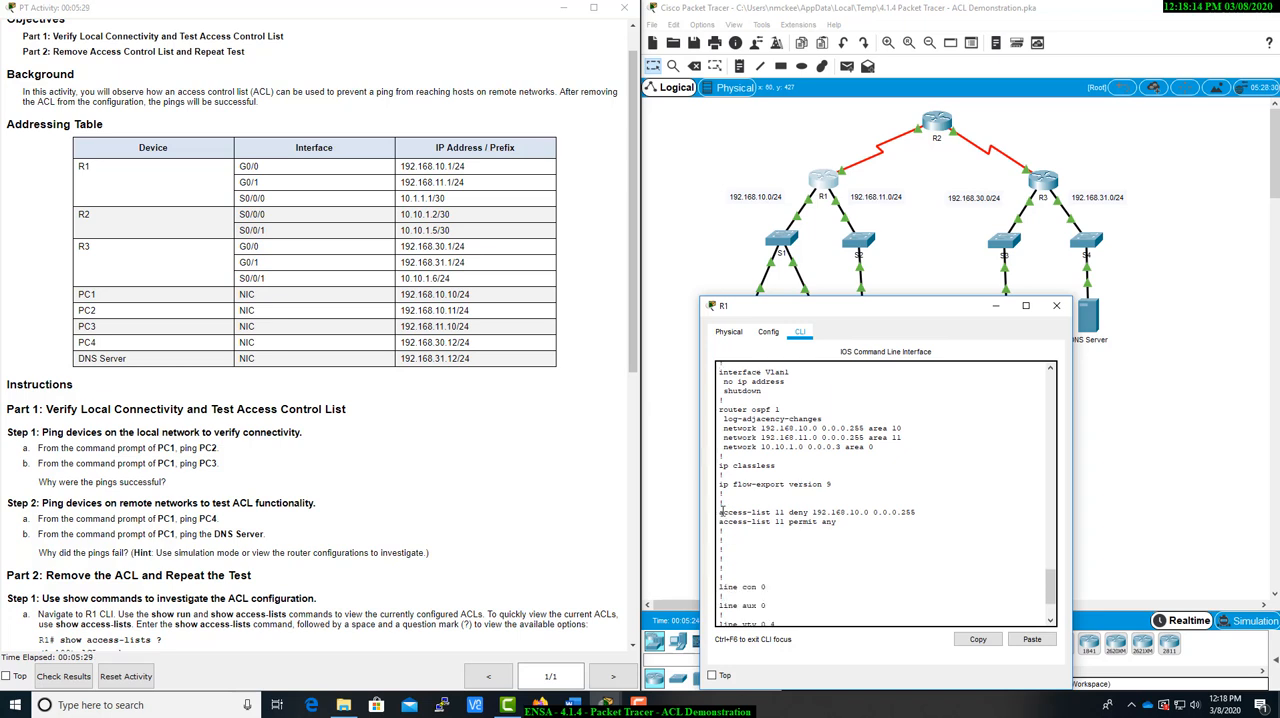
drag(720, 511, 857, 524)
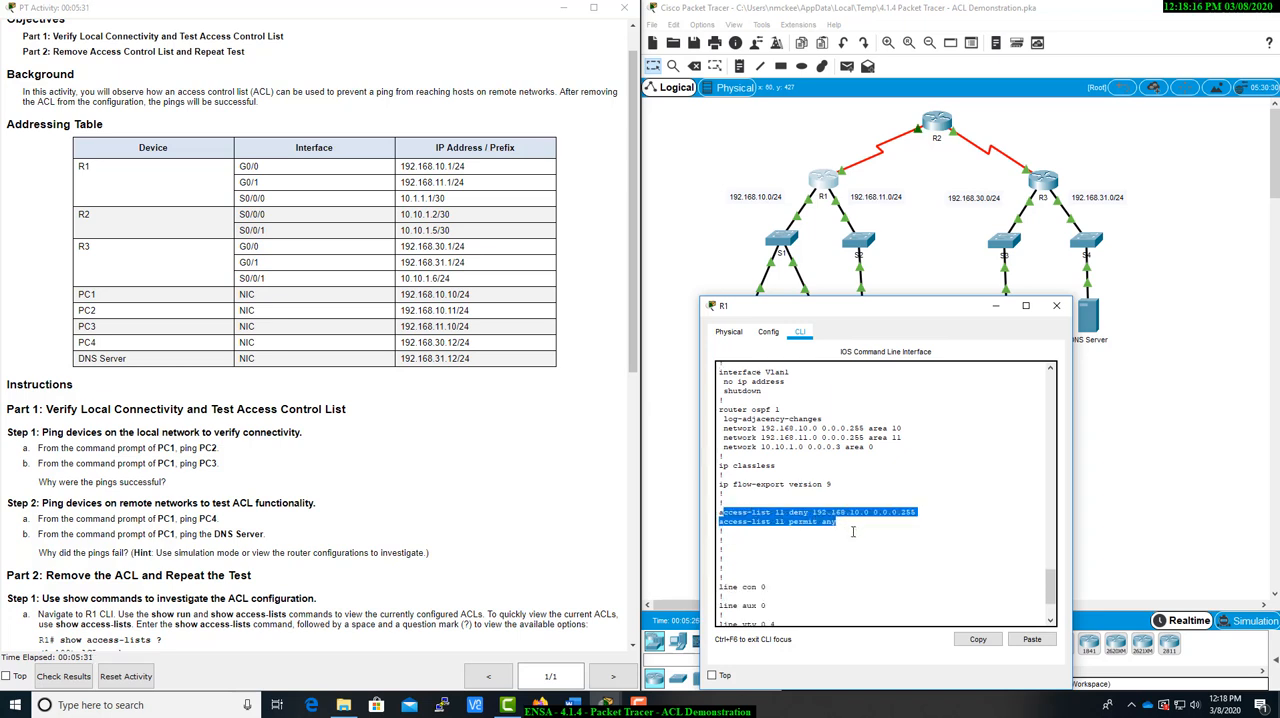
Examine the interface sections of R1's running configuration to find where and in what direction access list 11 is applied
scroll(852, 531, up, 1)
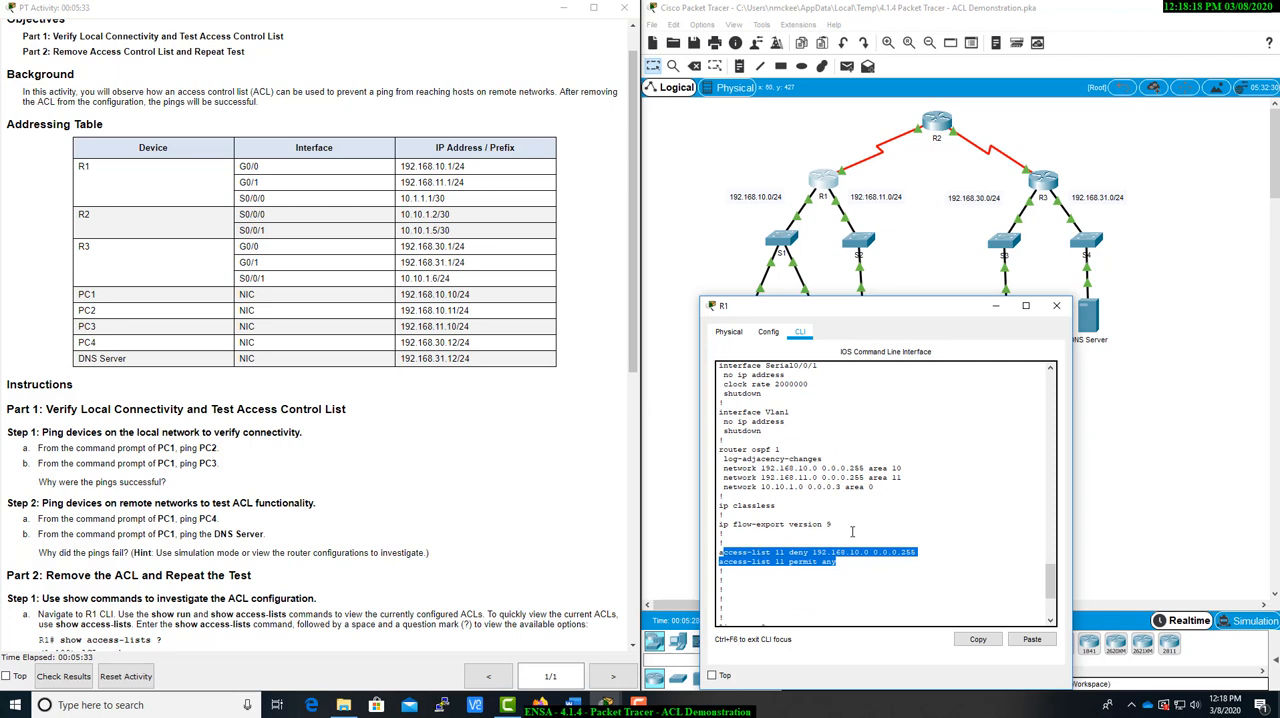
scroll(851, 531, up, 1)
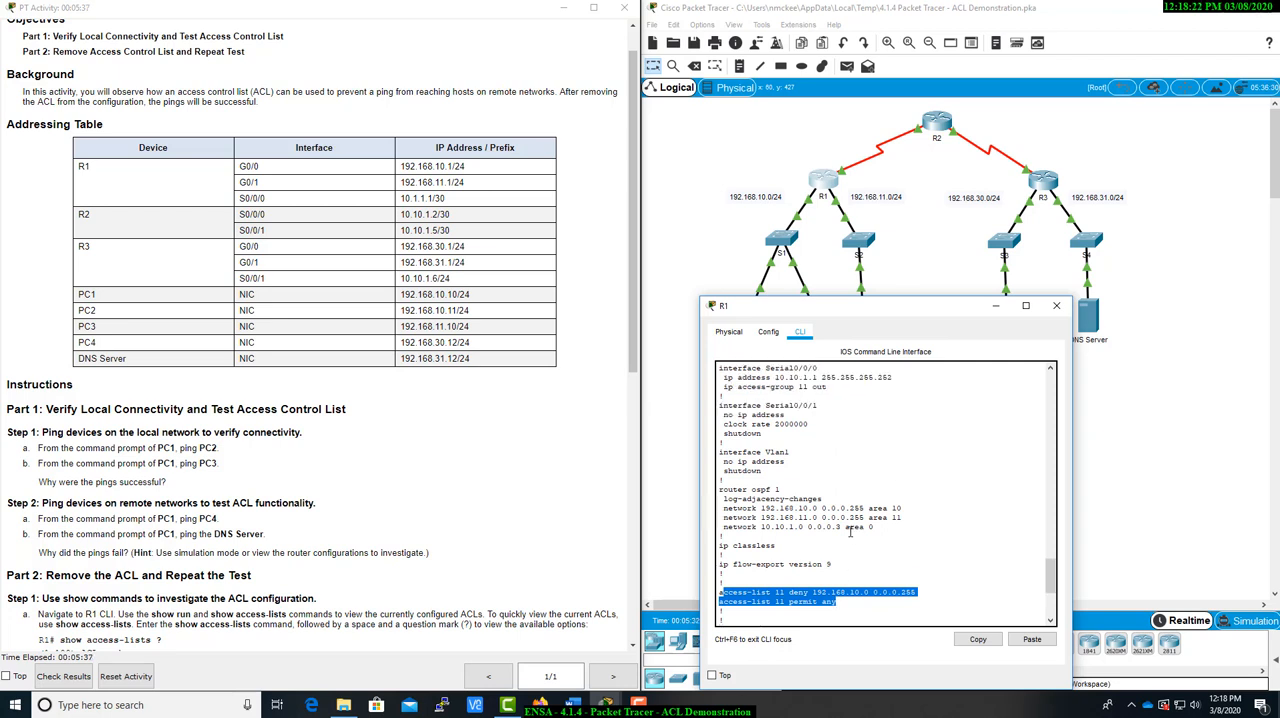
scroll(851, 531, up, 1)
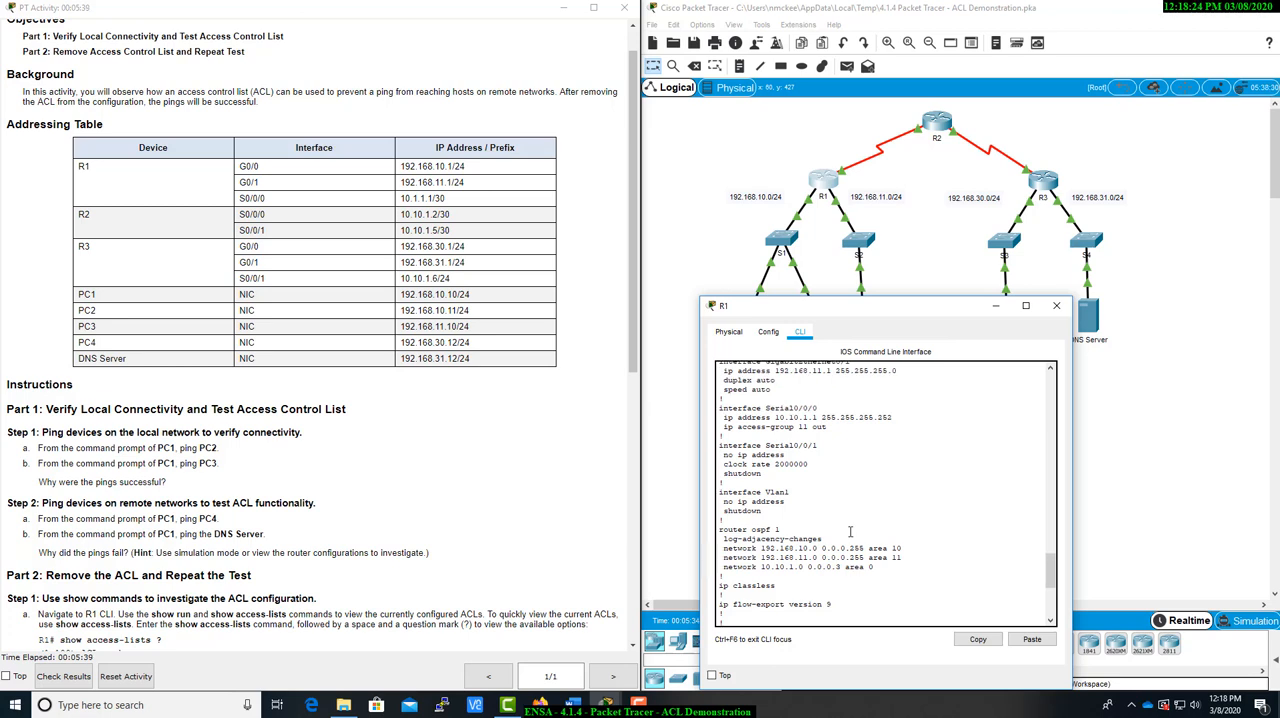
scroll(851, 531, down, 1)
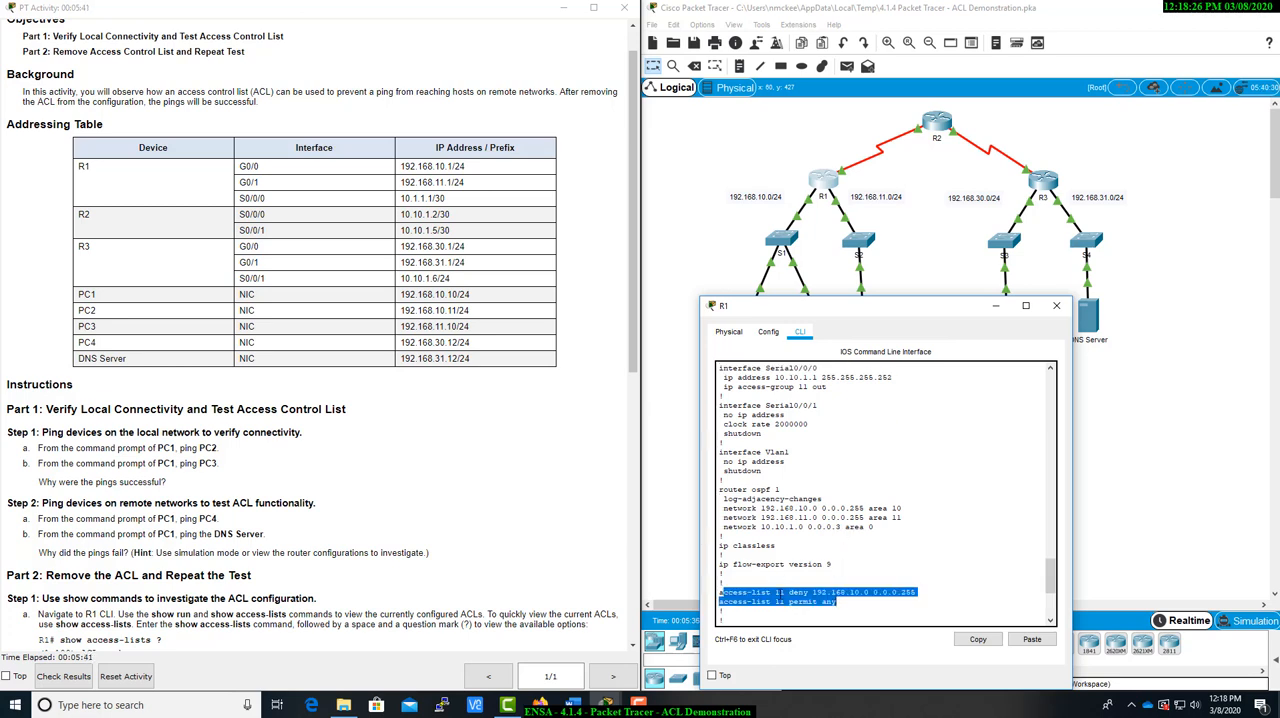
scroll(796, 397, up, 2)
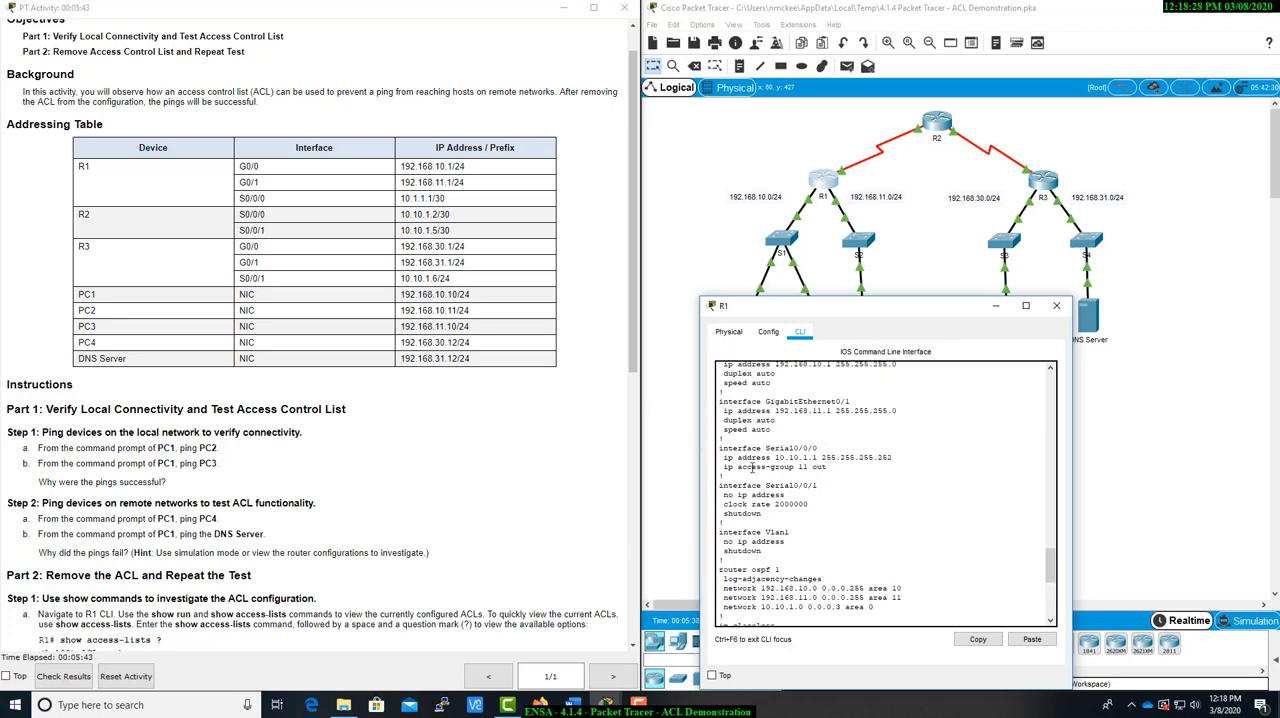
drag(738, 467, 829, 468)
click(837, 471)
Uncover the topology and match the interface carrying the access-group 11 line to R1's link toward R2
drag(846, 310, 542, 348)
click(893, 410)
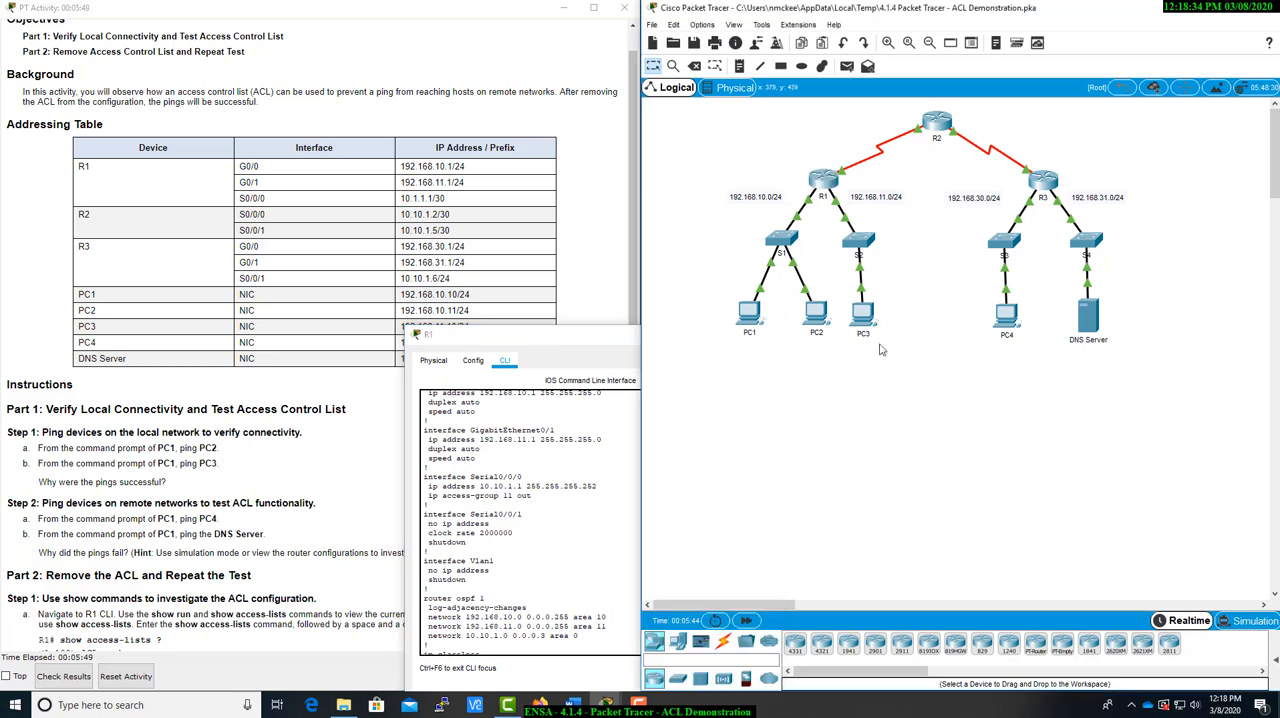
mouse_move(843, 177)
drag(425, 496, 544, 498)
click(542, 503)
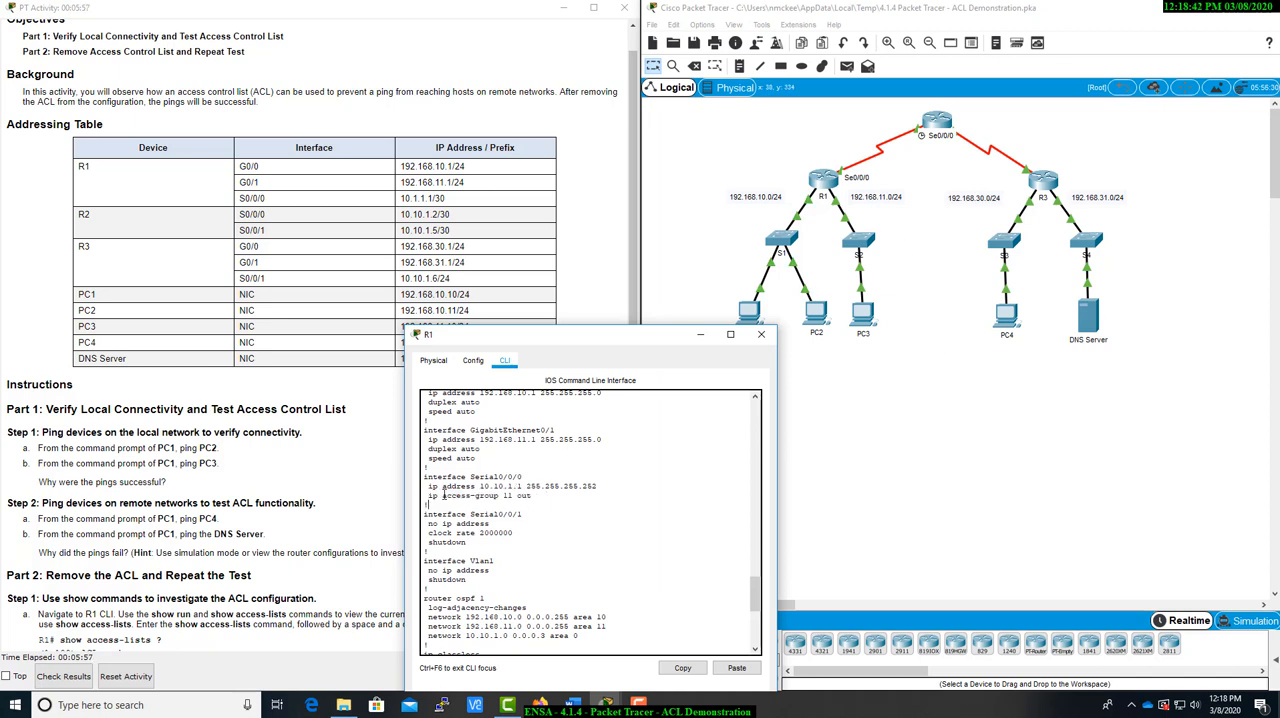
drag(427, 495, 516, 496)
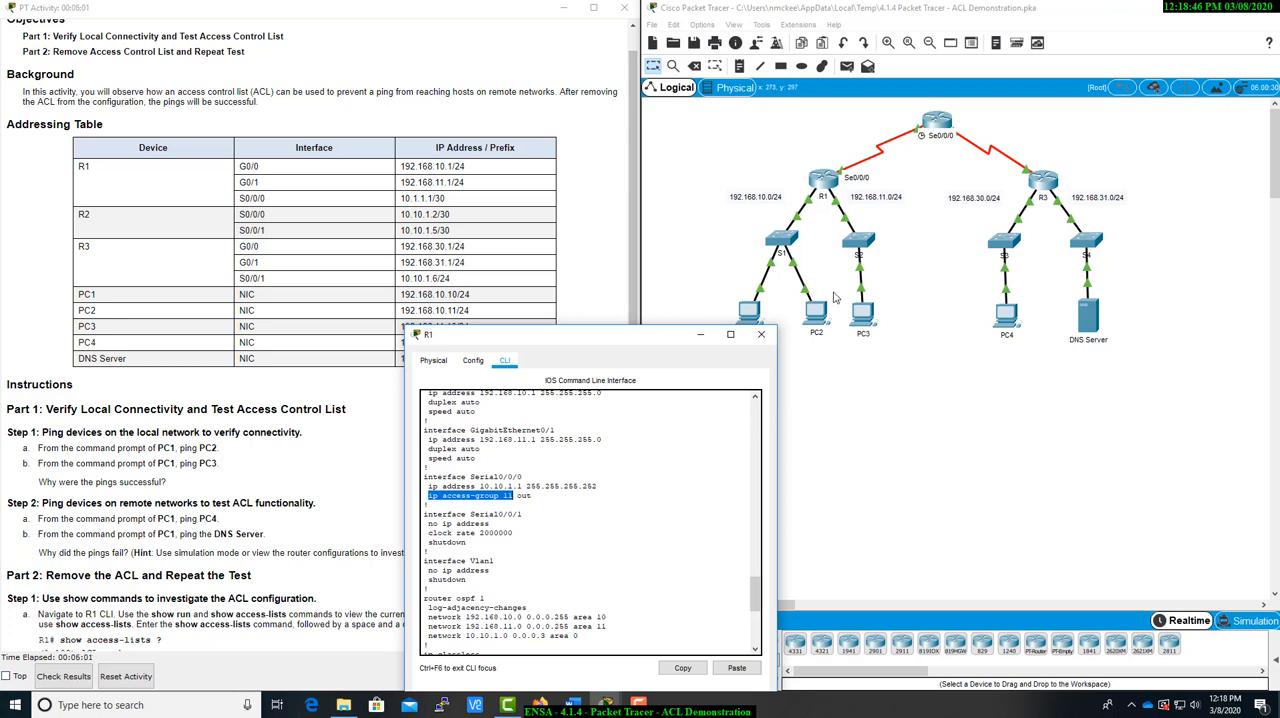
scroll(538, 497, down, 4)
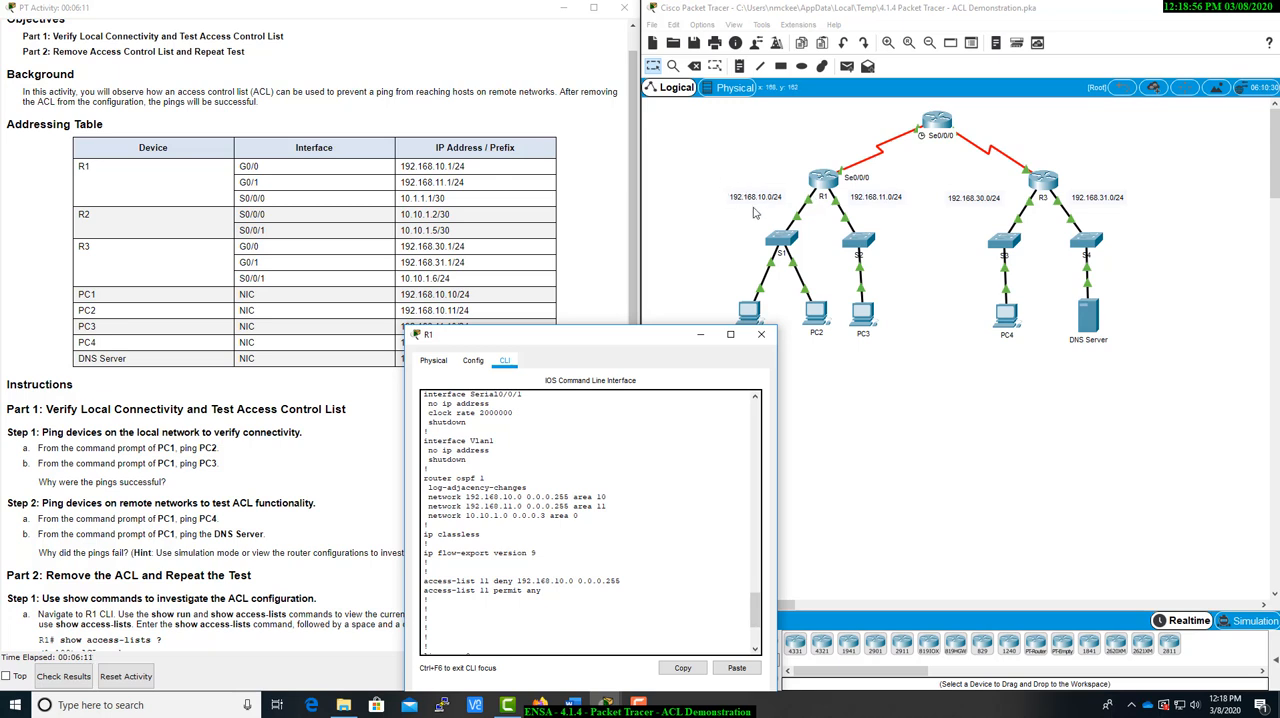
Finish the running configuration output on R1 and run show access-lists from the privileged EXEC prompt
drag(667, 337, 904, 304)
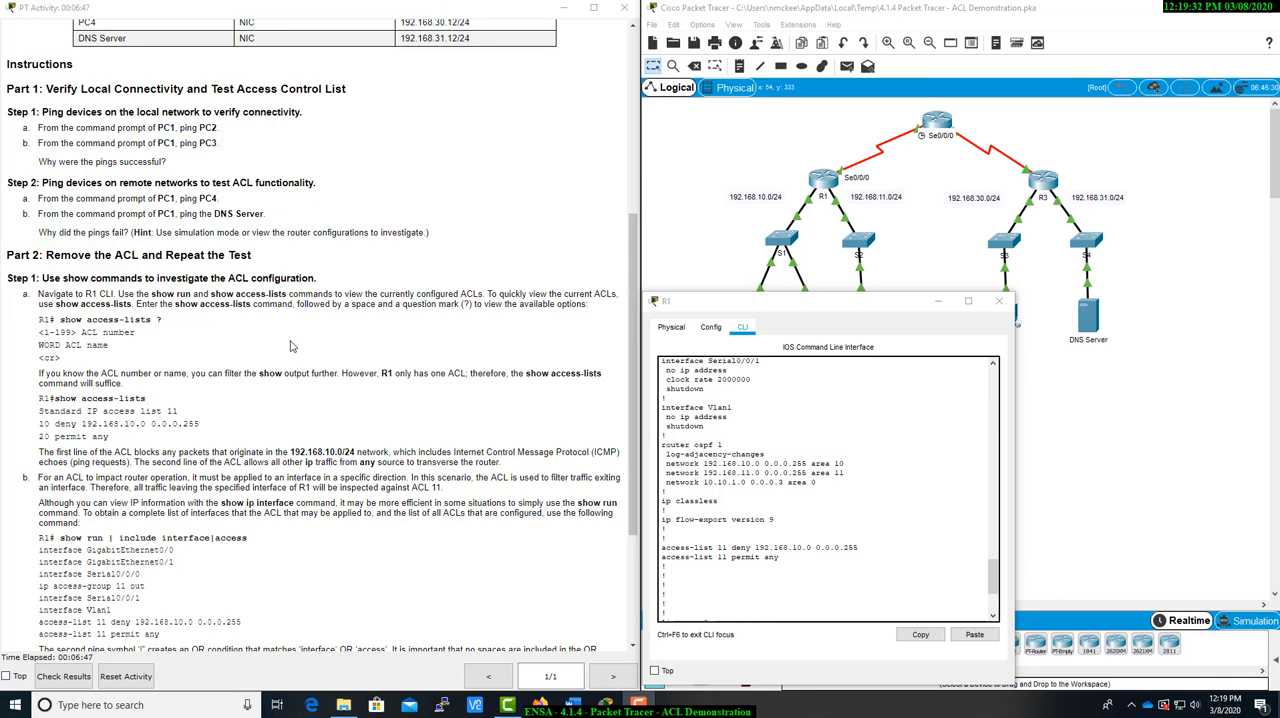
key(space)
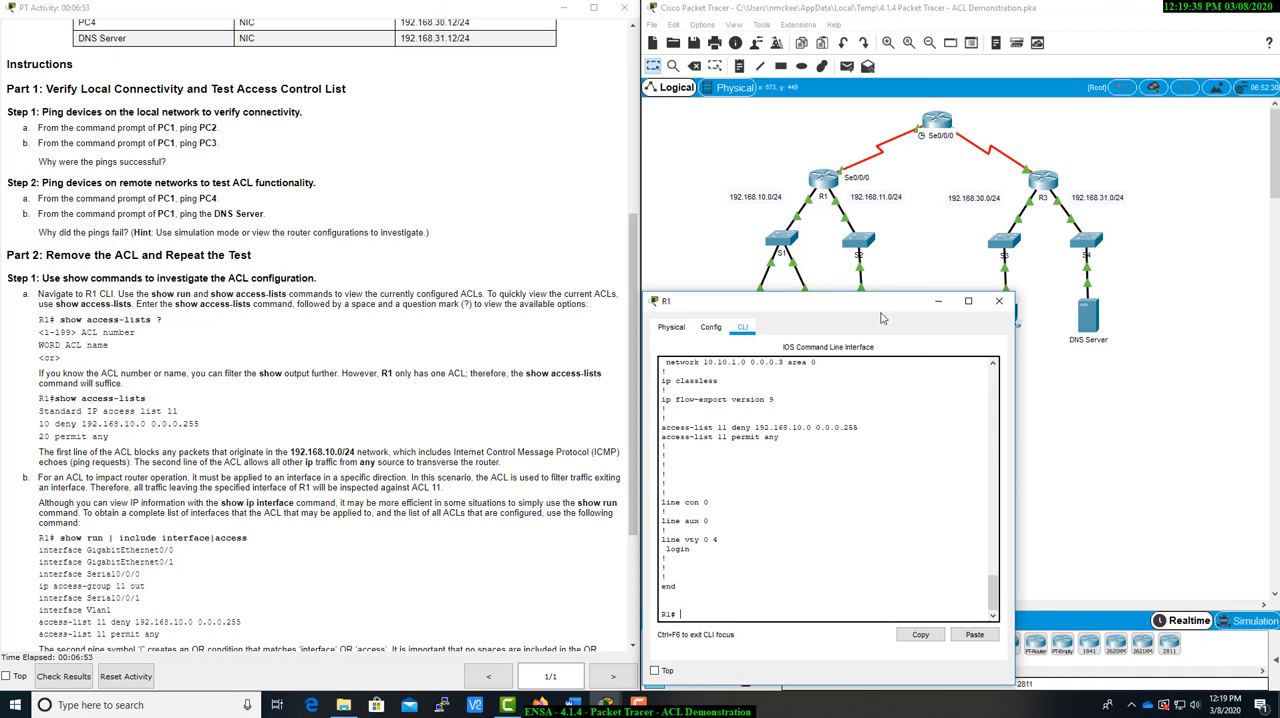
drag(882, 305, 900, 309)
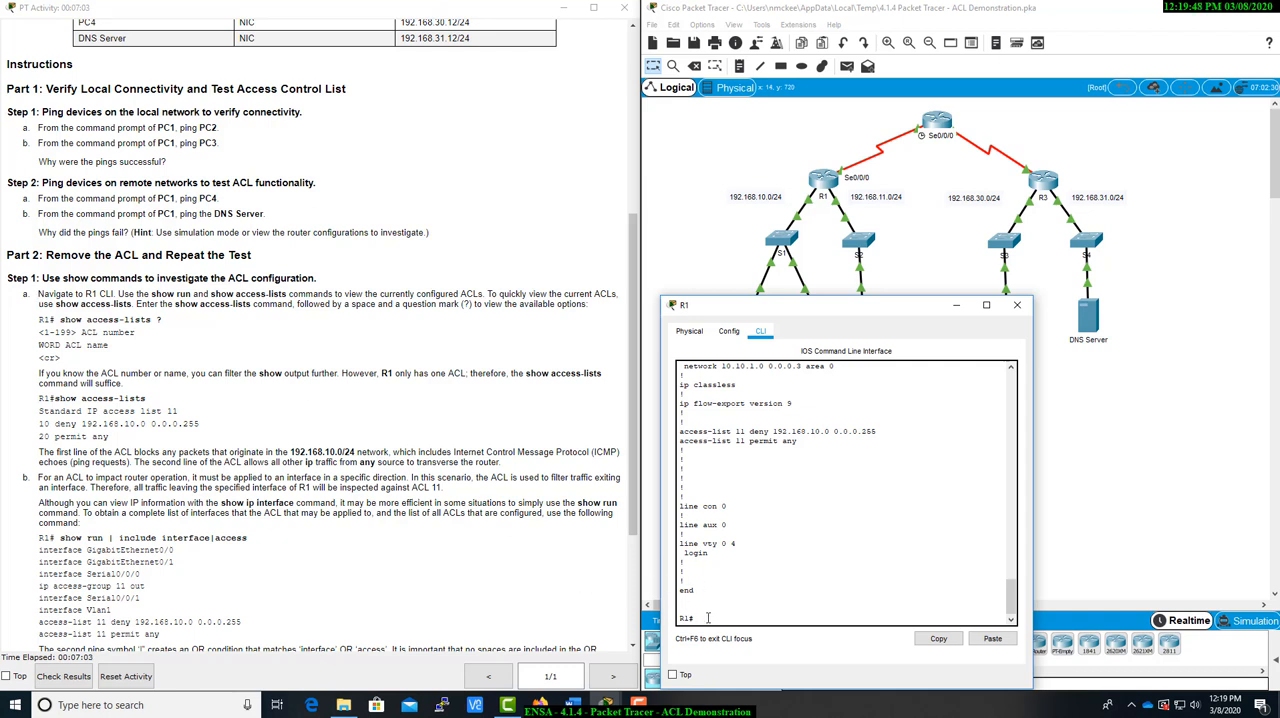
text(show acc)
key(Tab)
key(Return)
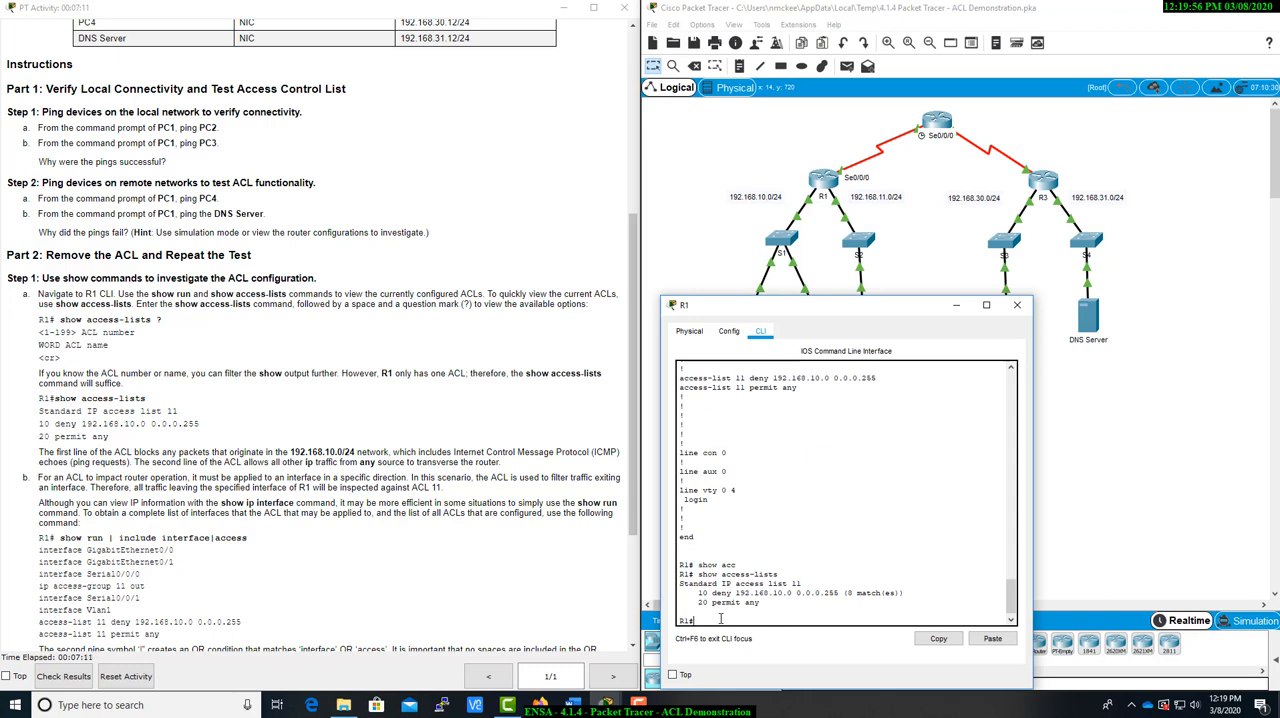
Examine the access list entries R1 returned against the show access-lists example in the activity instructions
drag(697, 593, 848, 597)
click(745, 621)
drag(39, 318, 136, 358)
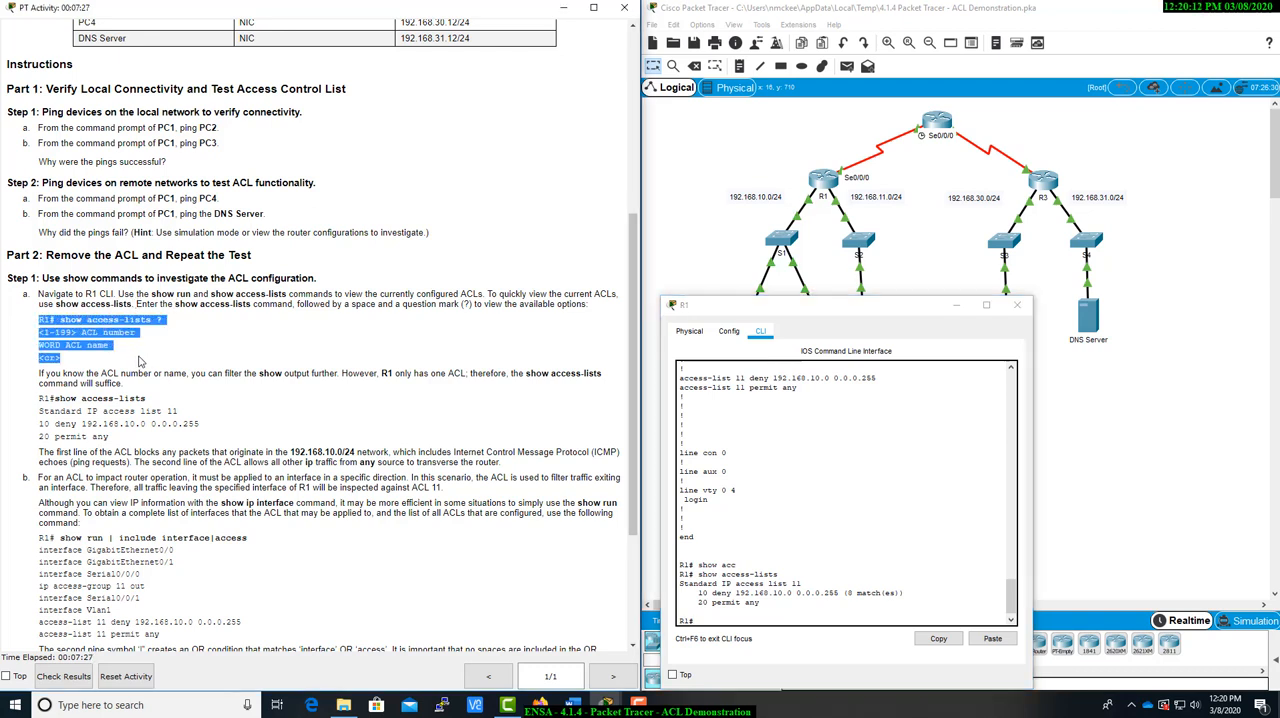
click(139, 360)
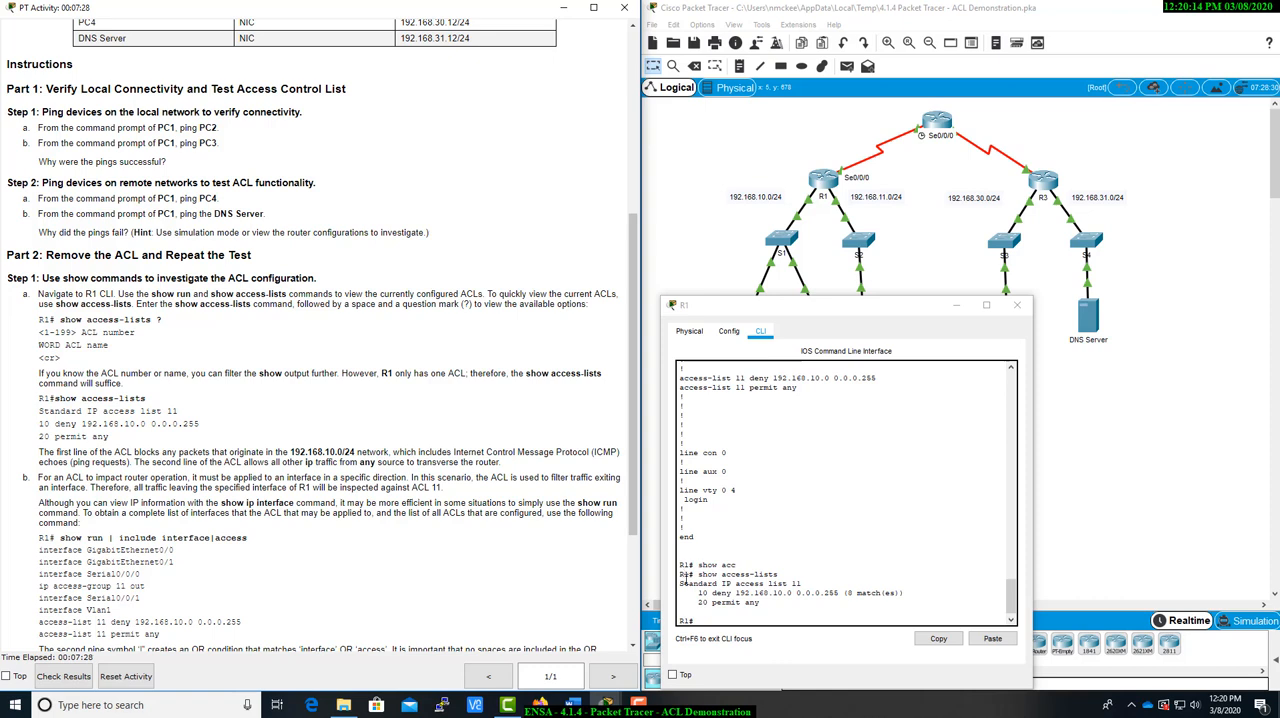
drag(681, 582, 770, 608)
click(104, 376)
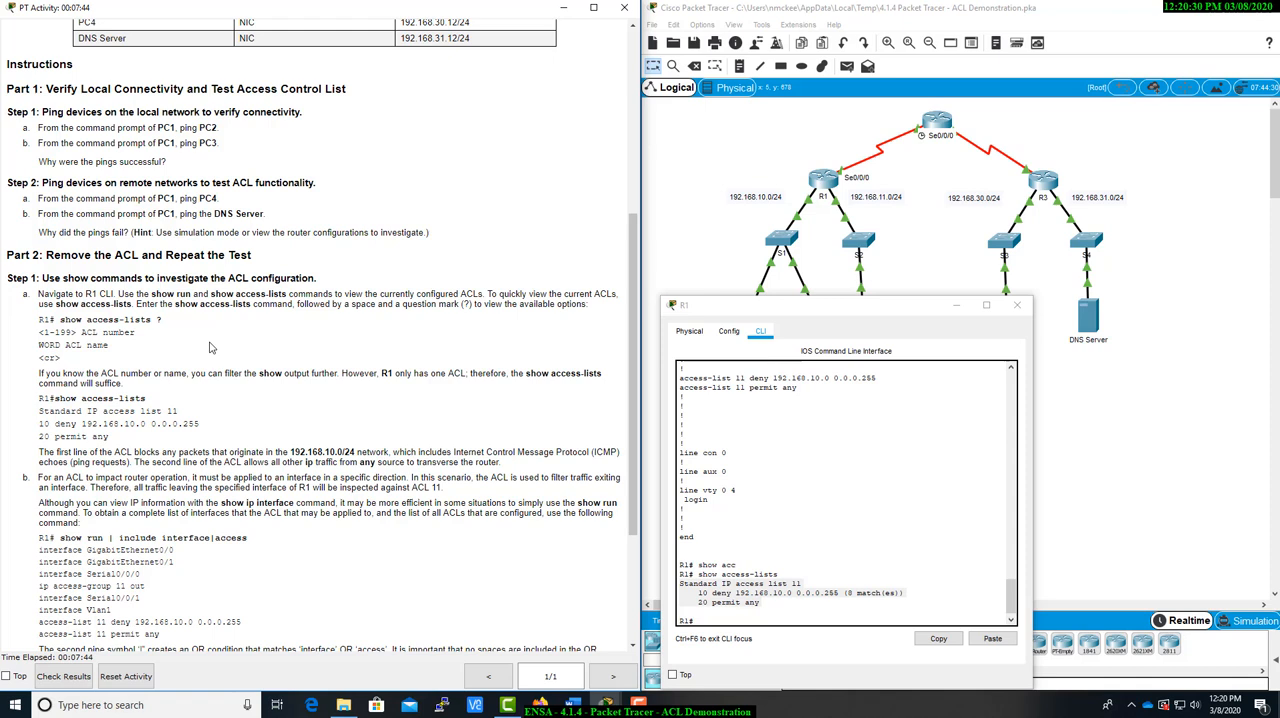
Read the activity's explanation of what the first and second lines of the ACL block and allow
scroll(128, 420, down, 1)
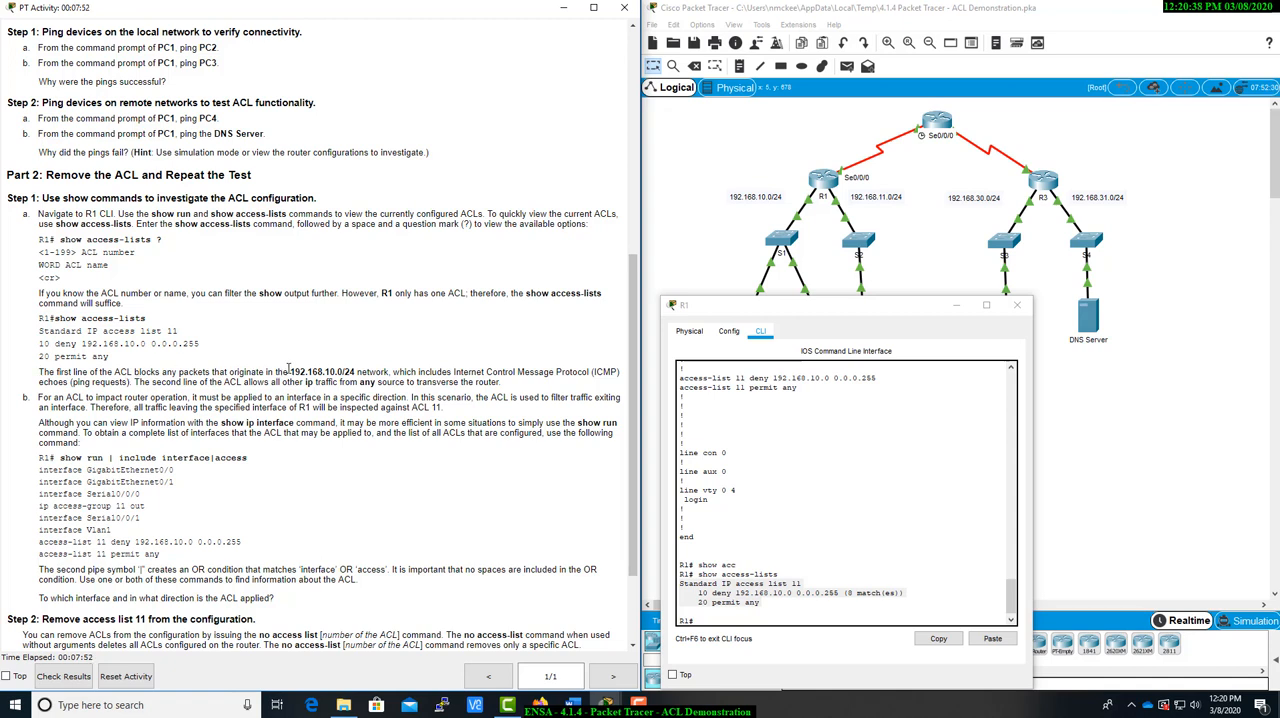
drag(290, 371, 620, 388)
click(393, 370)
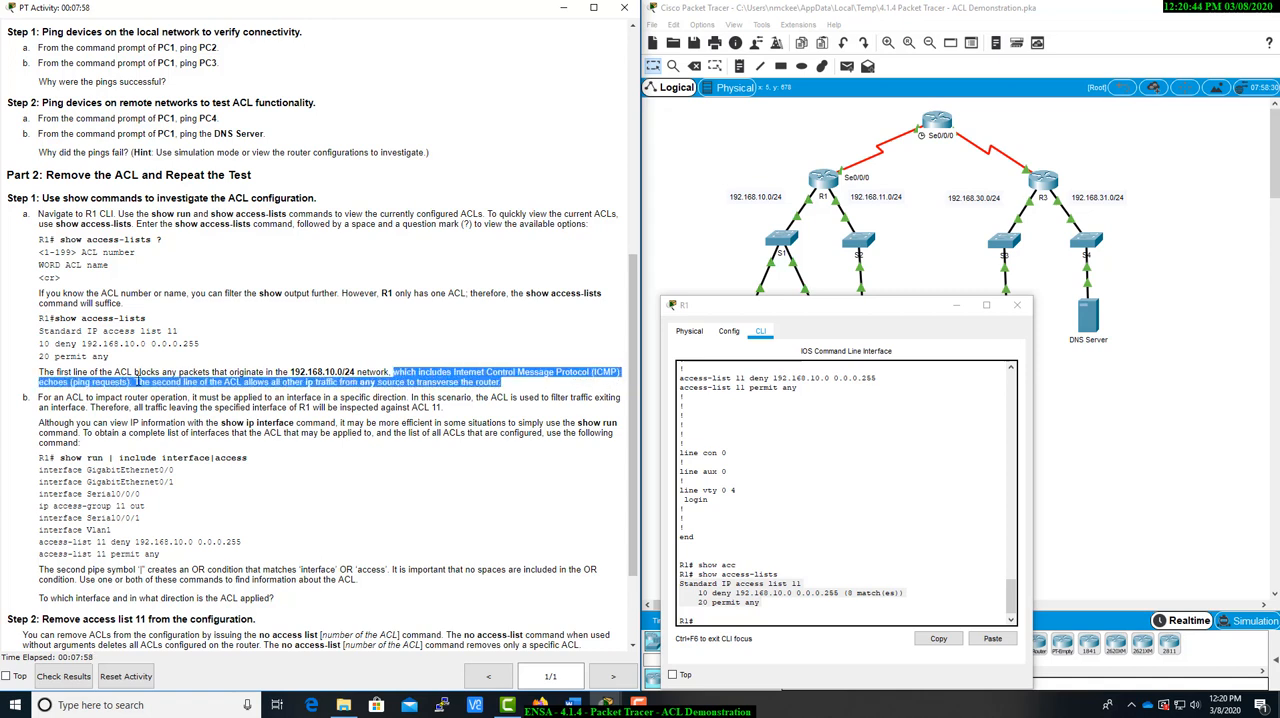
click(131, 381)
drag(131, 381, 508, 385)
click(509, 385)
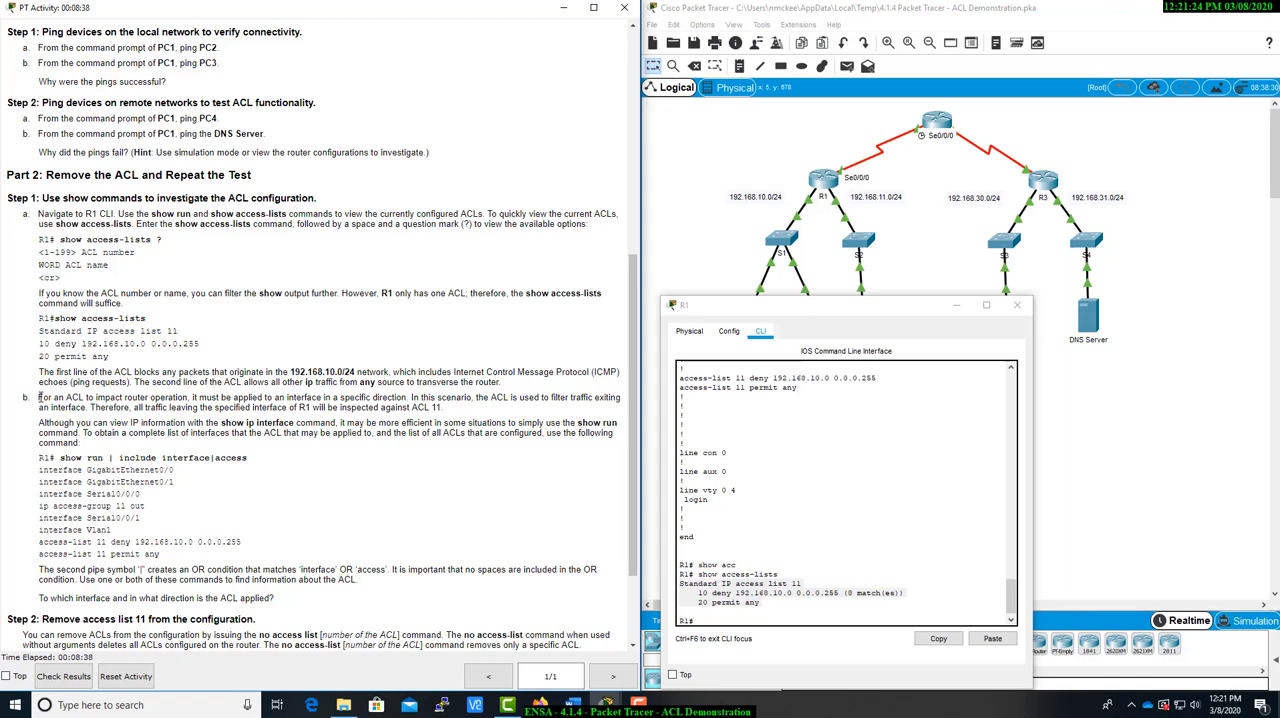
Filter R1's running configuration with the command show run | include interface|access
click(721, 620)
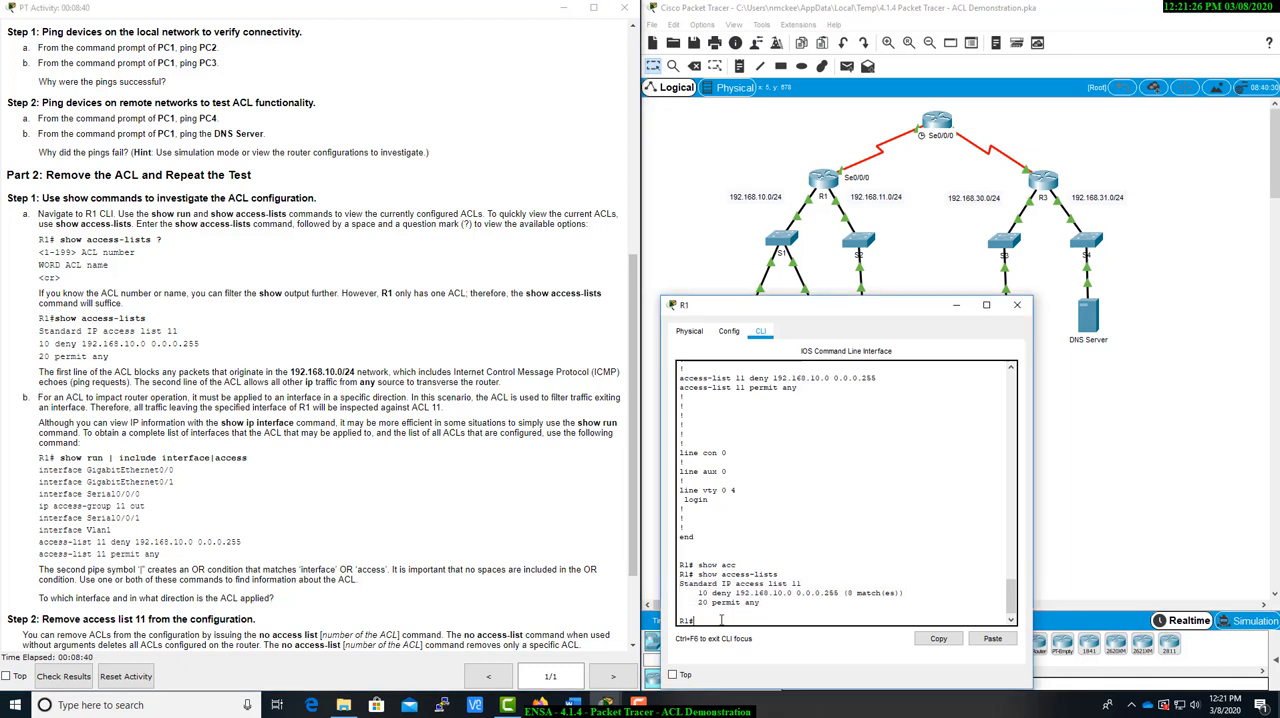
text(show run | include inter)
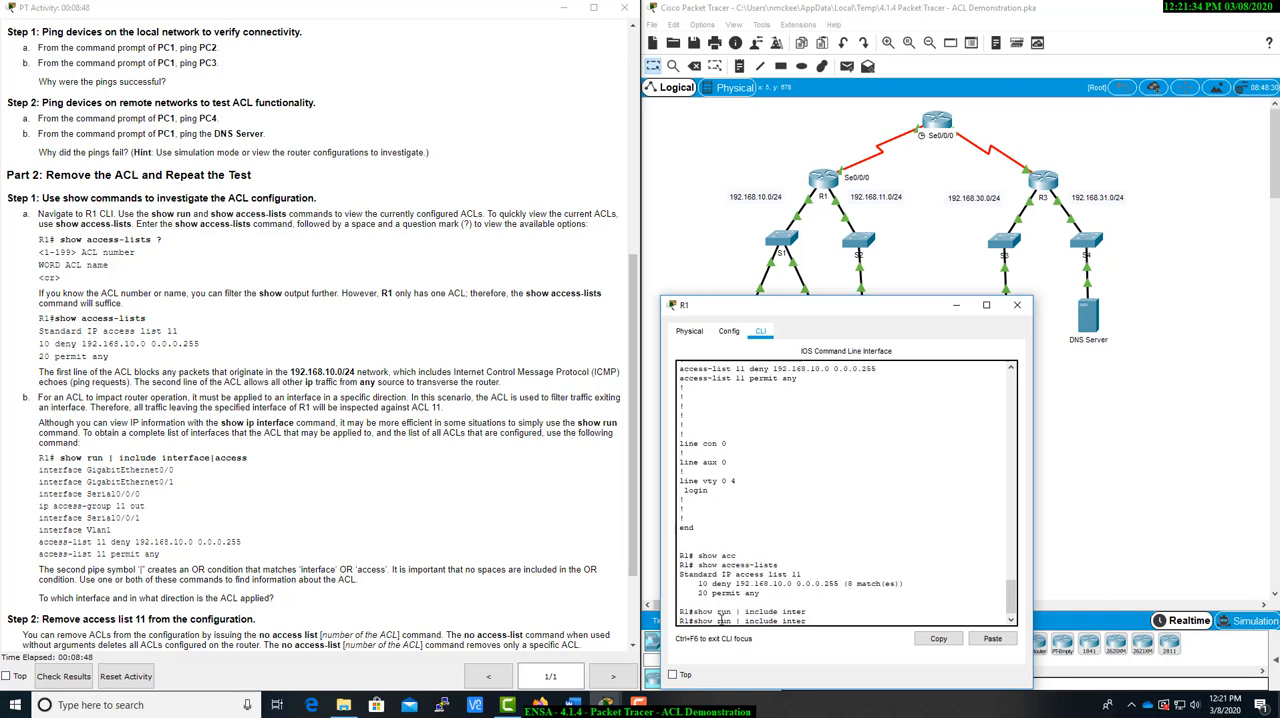
key(Tab)
text(face|access)
key(Return)
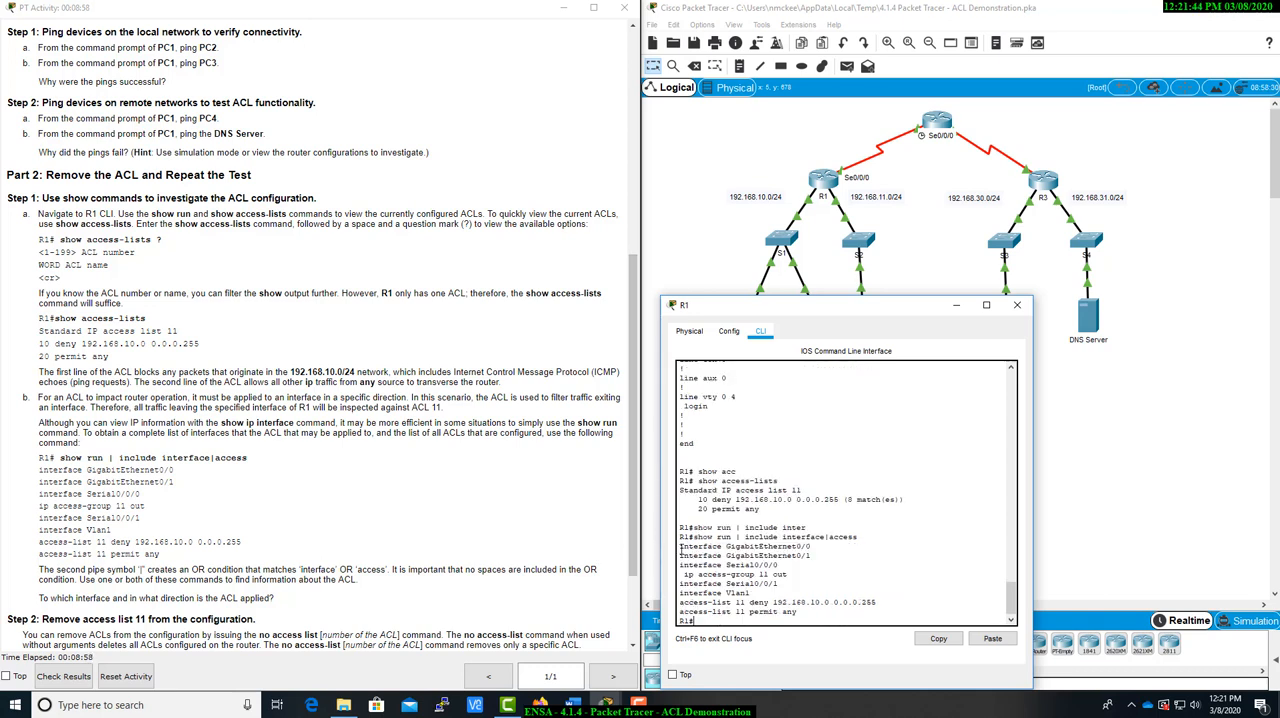
Examine the filtered output on R1 for the interfaces, the applied access group and the access-list statements
drag(680, 547, 799, 560)
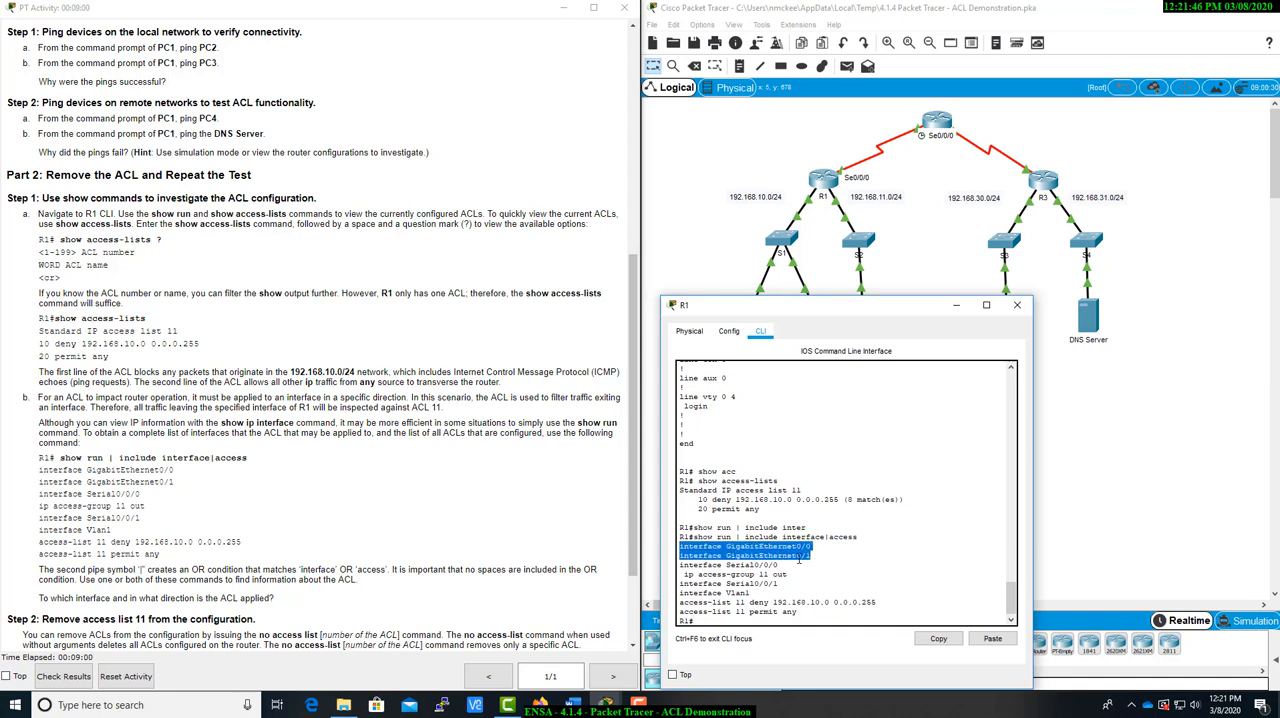
click(733, 565)
drag(688, 565, 792, 574)
click(794, 575)
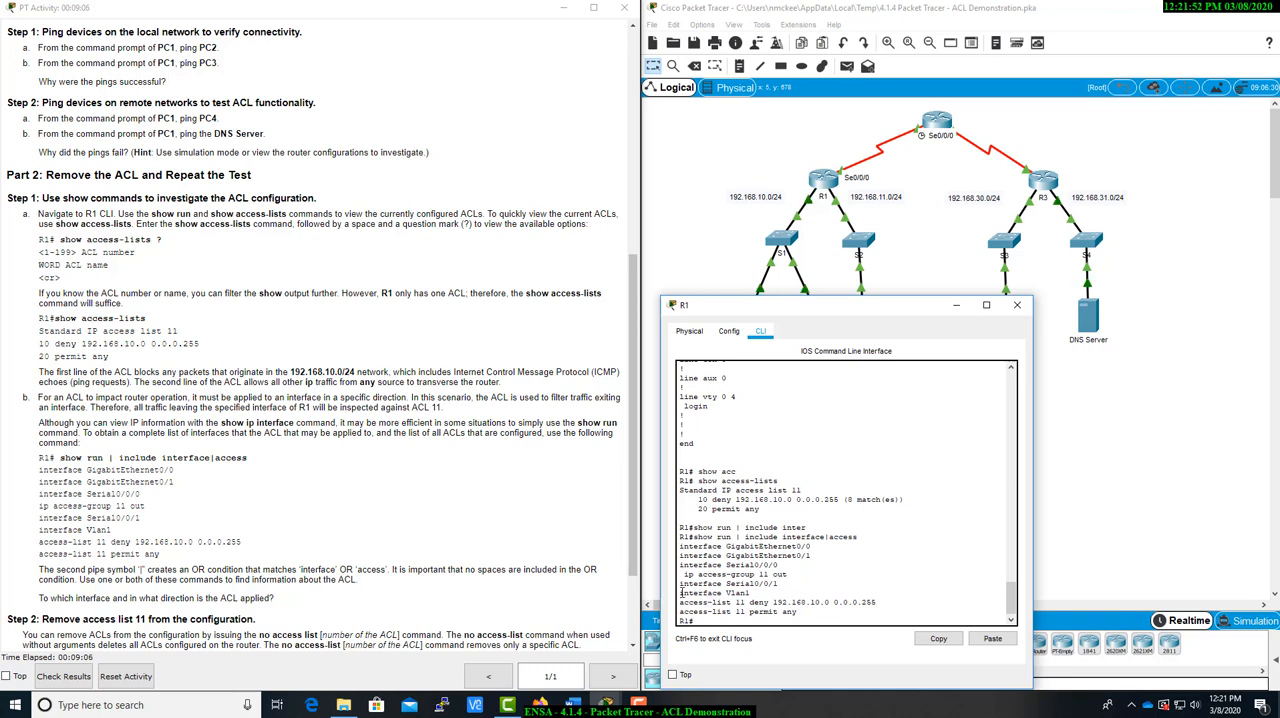
drag(680, 593, 750, 594)
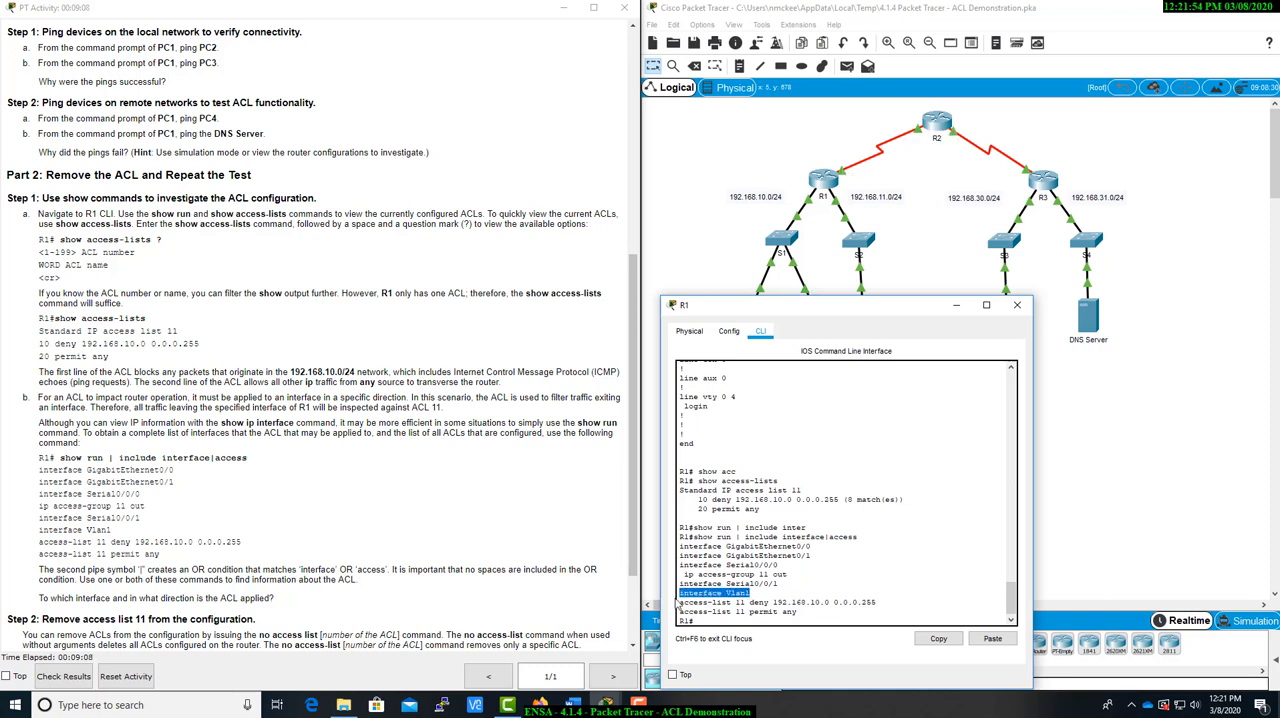
click(686, 604)
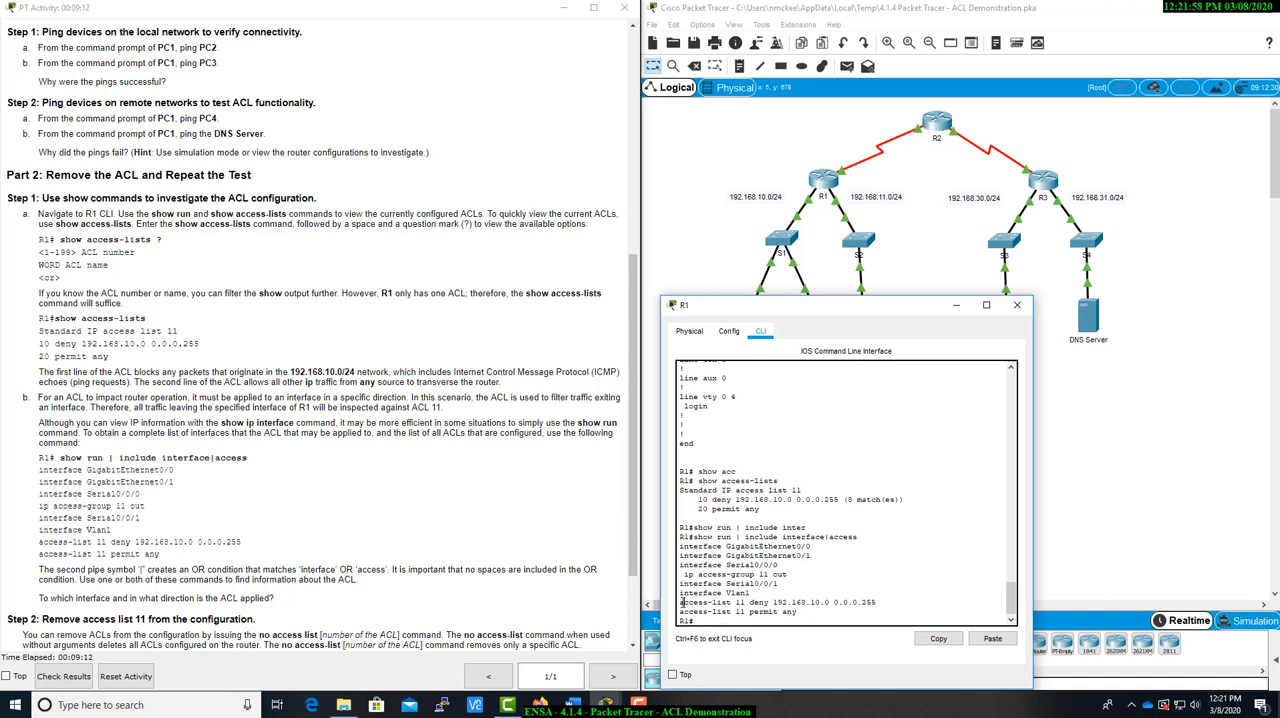
Examine R1's ACL output against the question about the ACL's interface and direction, and read the instructions for removing access list 11
drag(682, 602, 848, 611)
click(848, 611)
scroll(336, 591, down, 1)
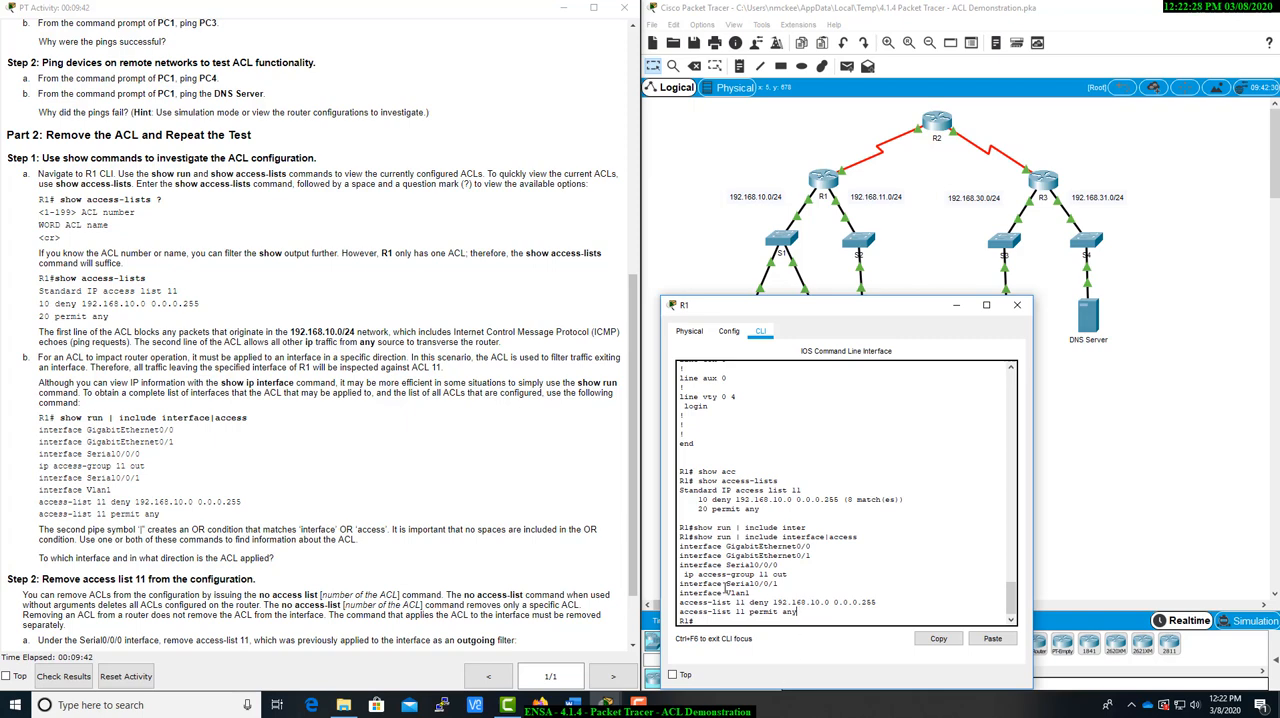
drag(680, 566, 793, 575)
drag(41, 558, 298, 565)
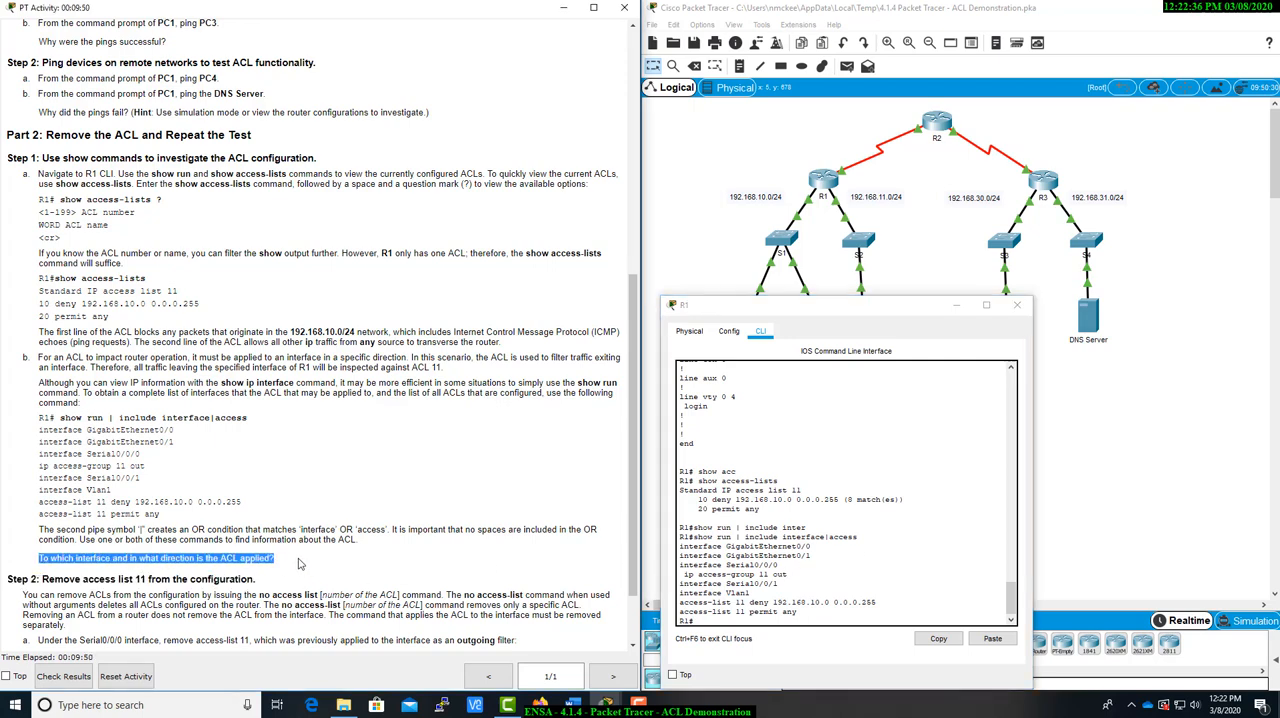
click(298, 565)
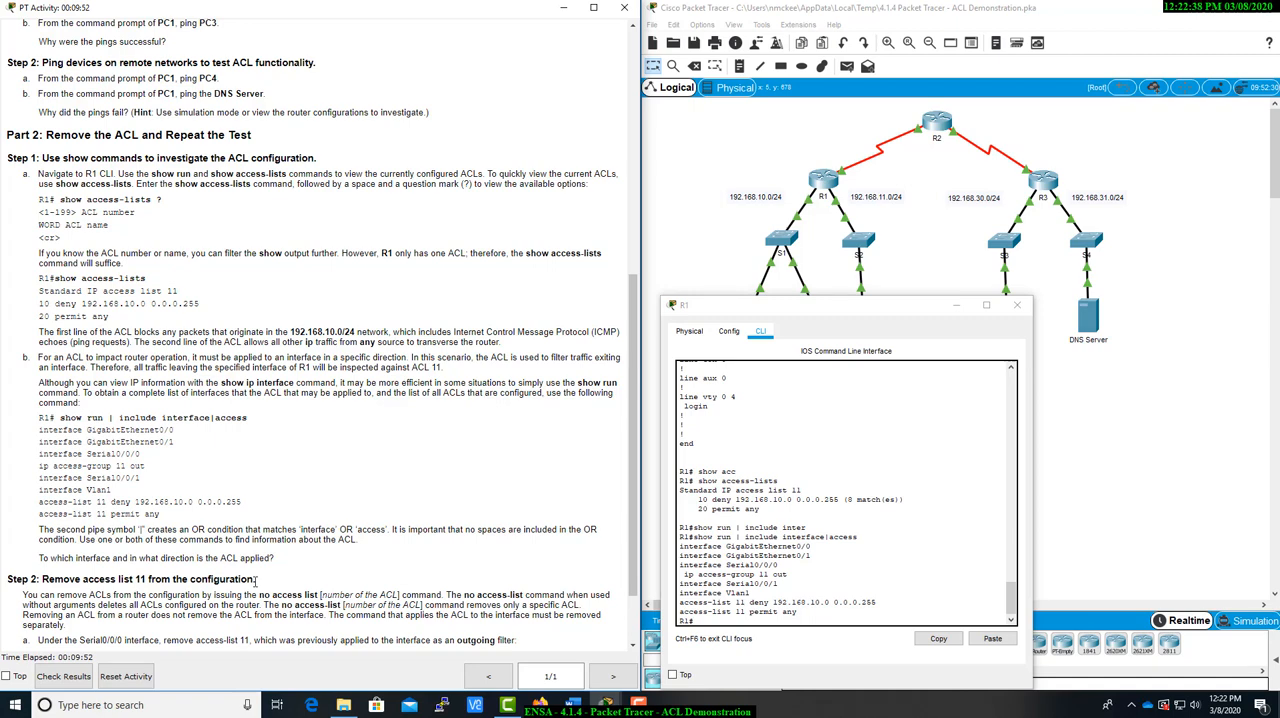
scroll(262, 578, down, 2)
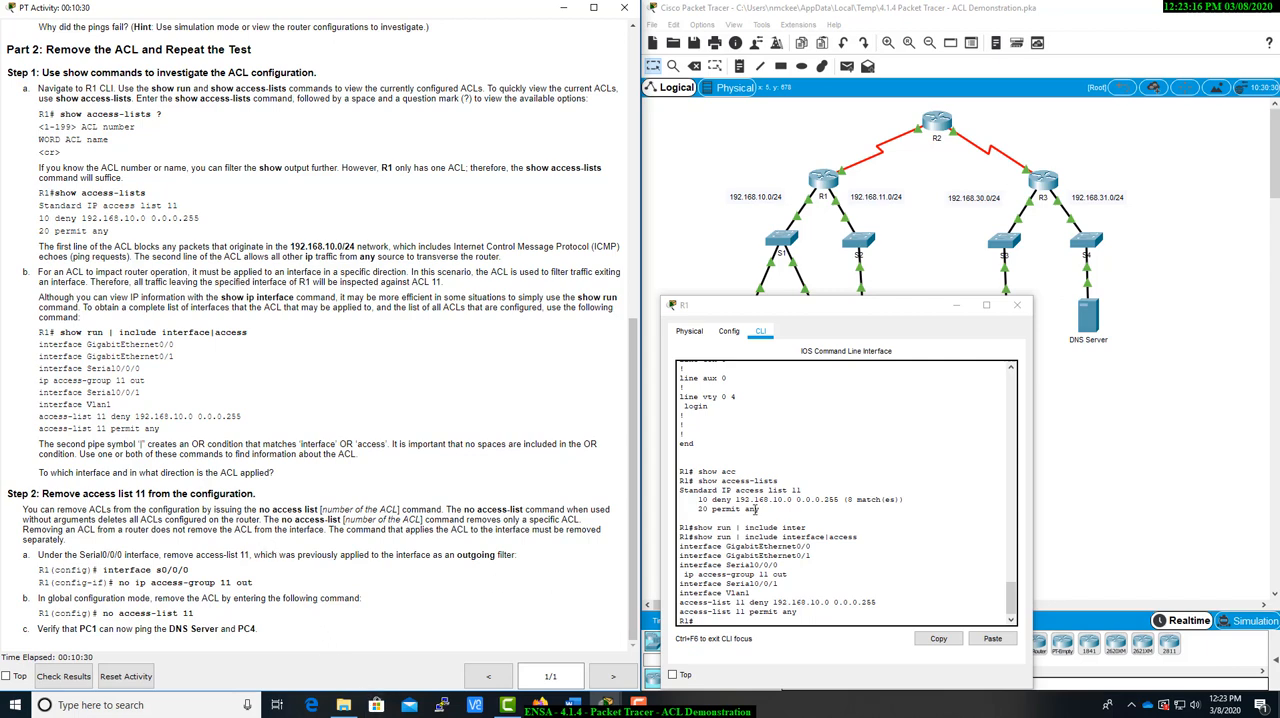
Enter global configuration mode on R1 with config t and enter configuration mode for interface s0/0/0
drag(851, 296, 851, 209)
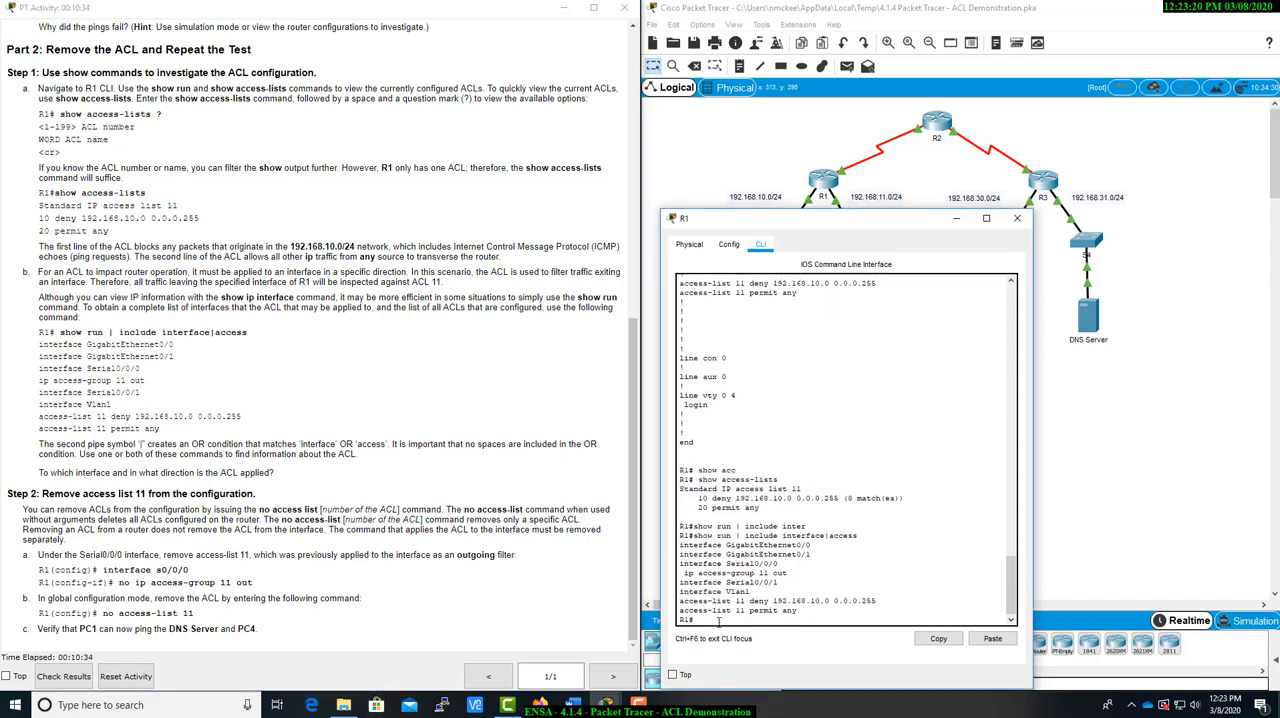
text(config t)
key(Return)
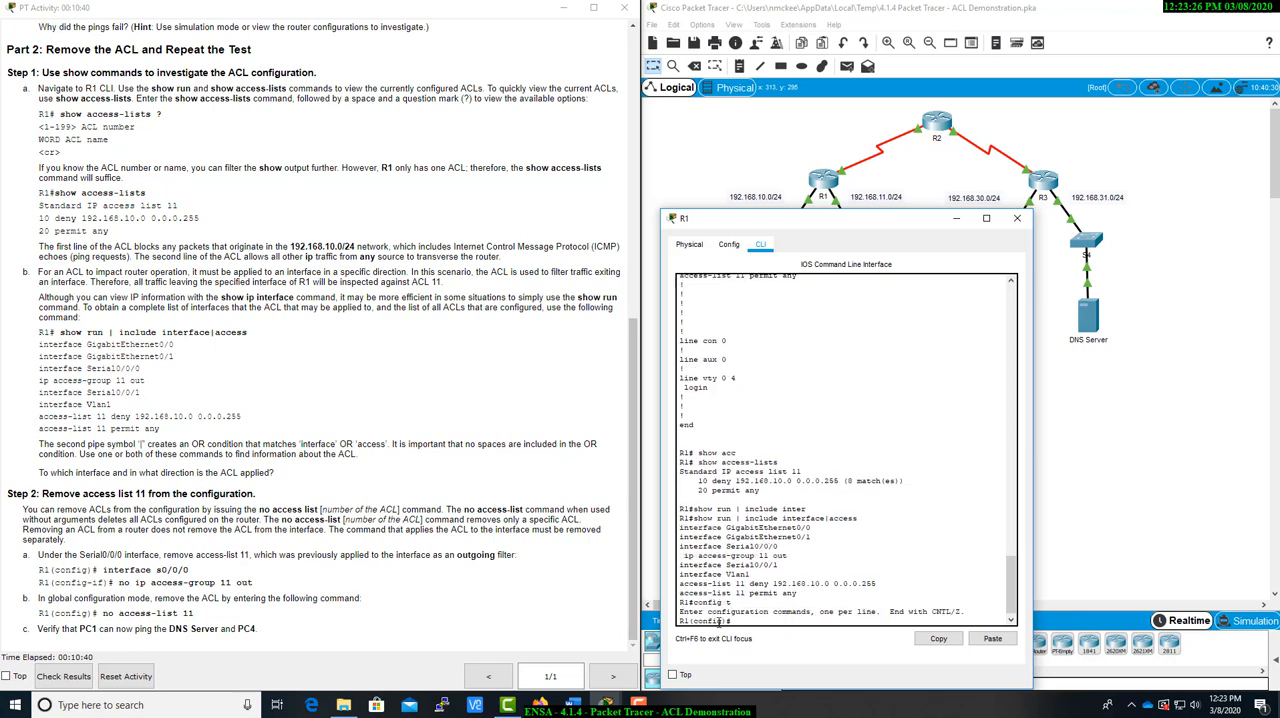
text(int s0/)
key(BackSpace)
key(BackSpace)
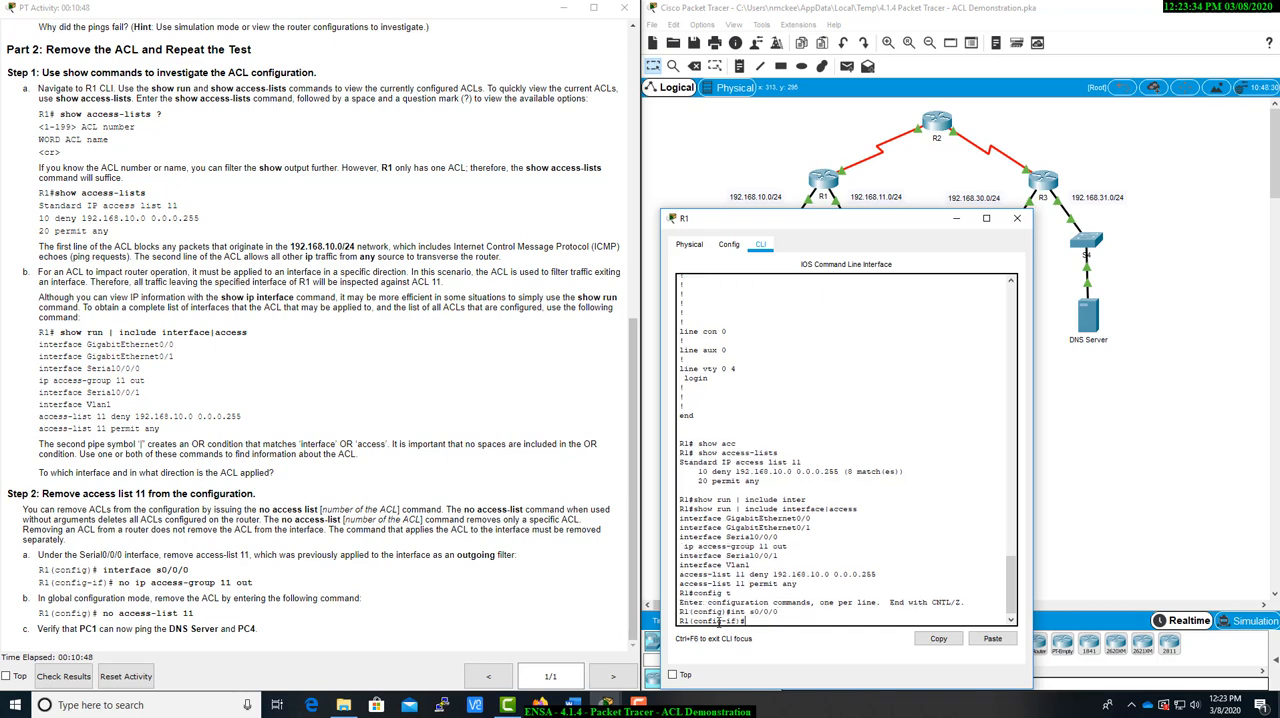
Remove the outbound ACL from R1's Serial0/0/0 interface with the command no ip access-group 11 out
text(p acc)
key(Tab)
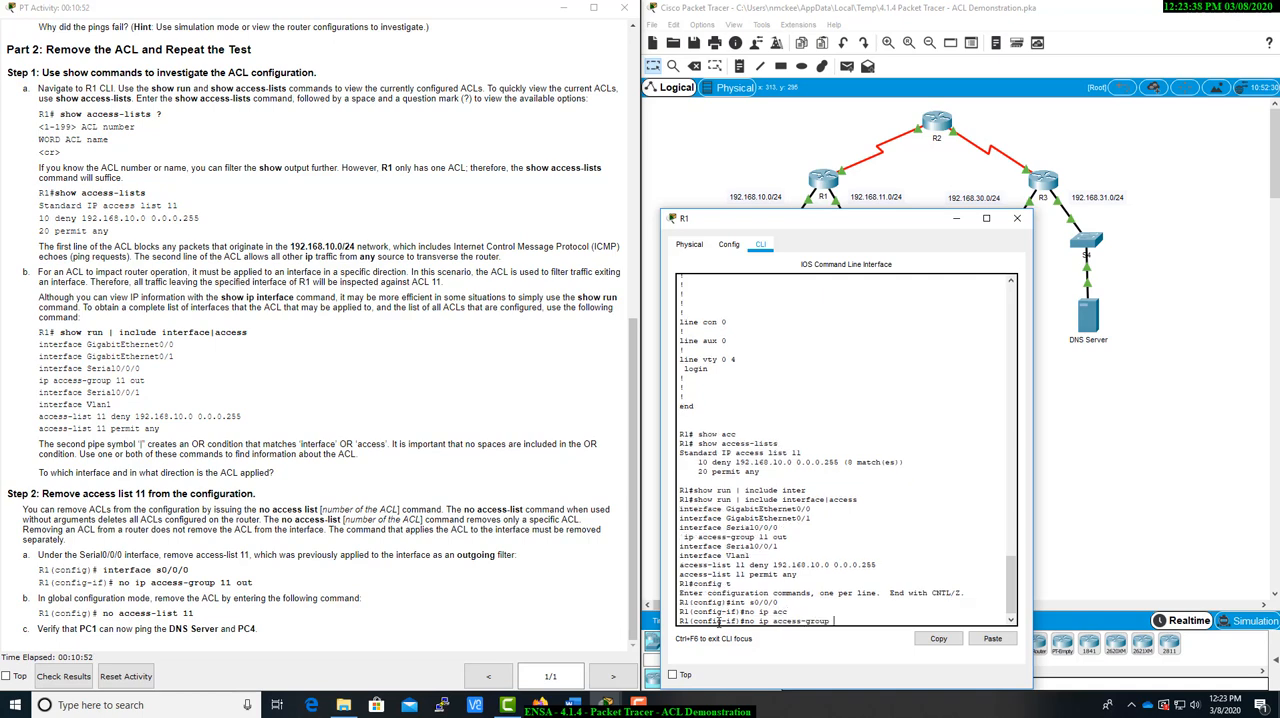
text(11 out)
key(Return)
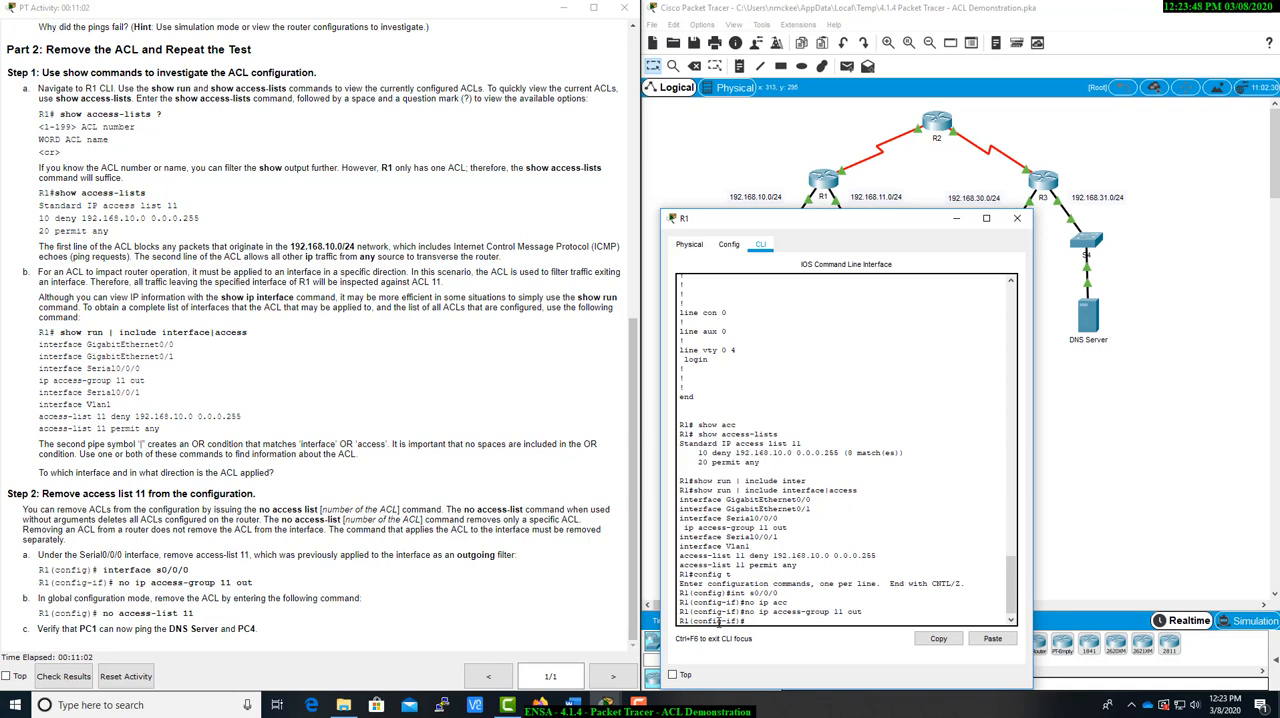
Delete the ACL from R1's configuration with the command no access-list 11
text(no acc)
key(Tab)
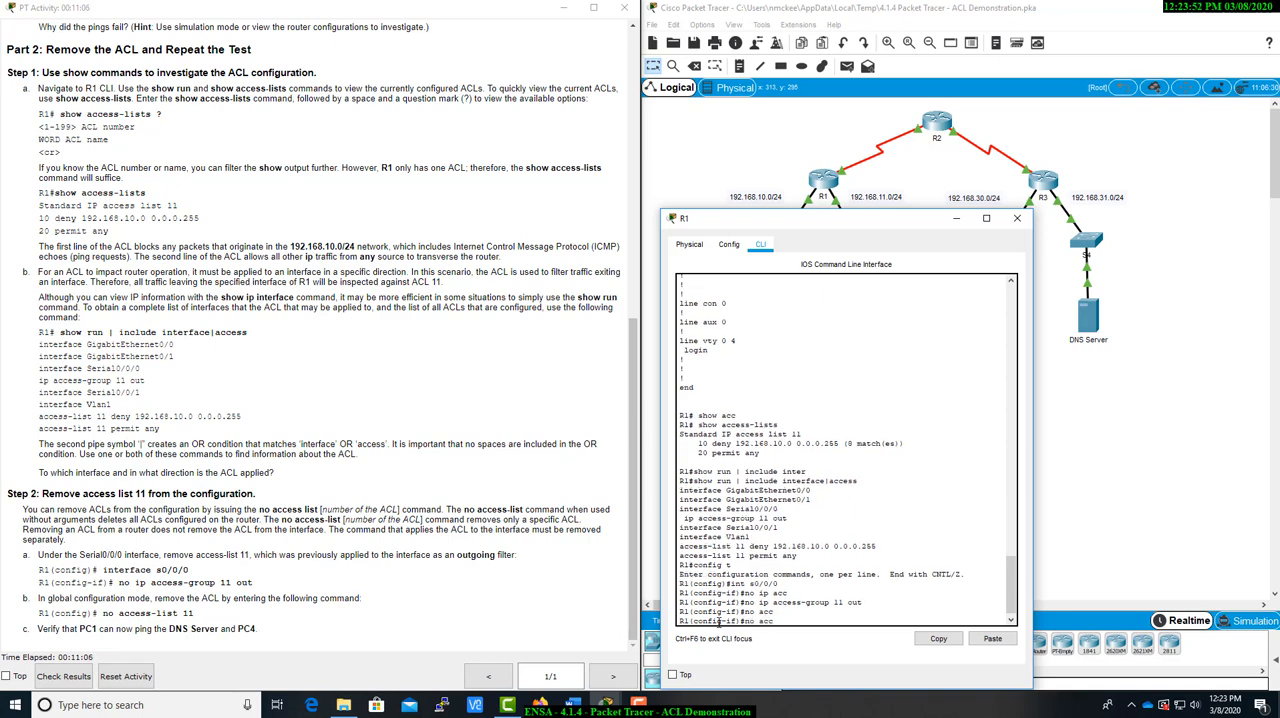
text(ess-l)
key(Tab)
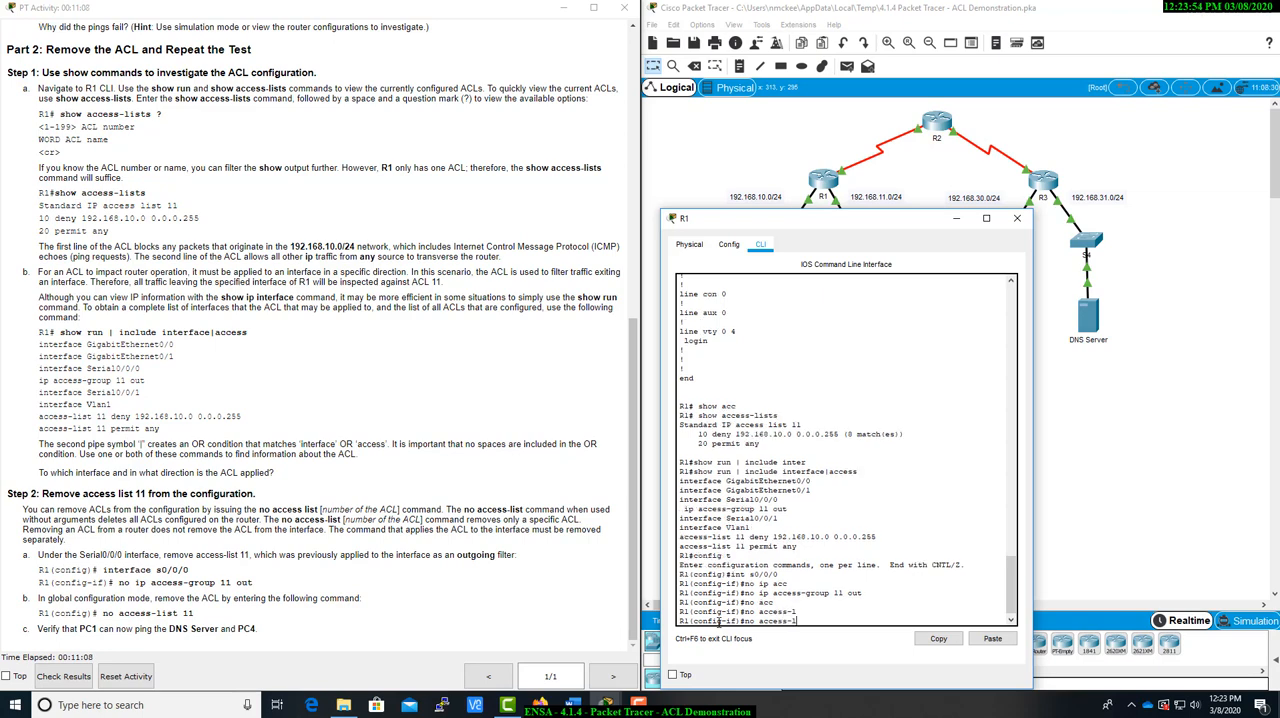
text(ist 11)
key(Return)
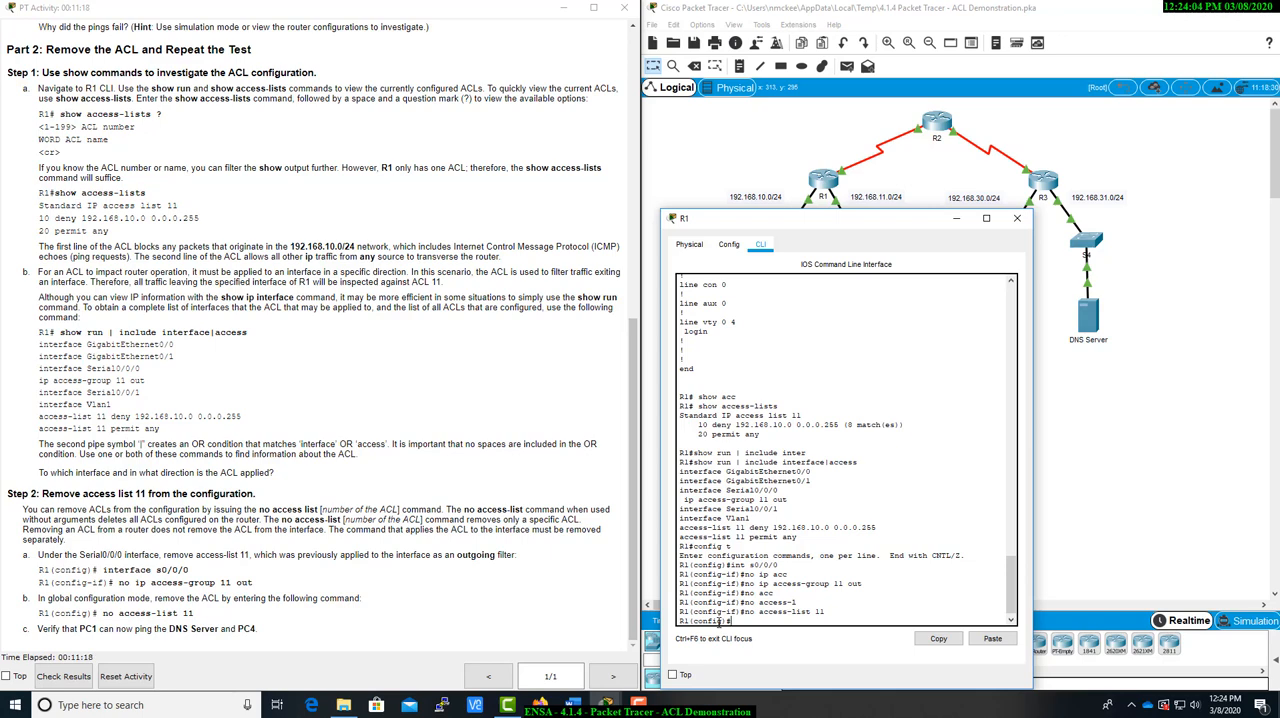
Issue no access-list 11 again from R1's global configuration mode and close the router window
text(no acc)
key(Tab)
text(11)
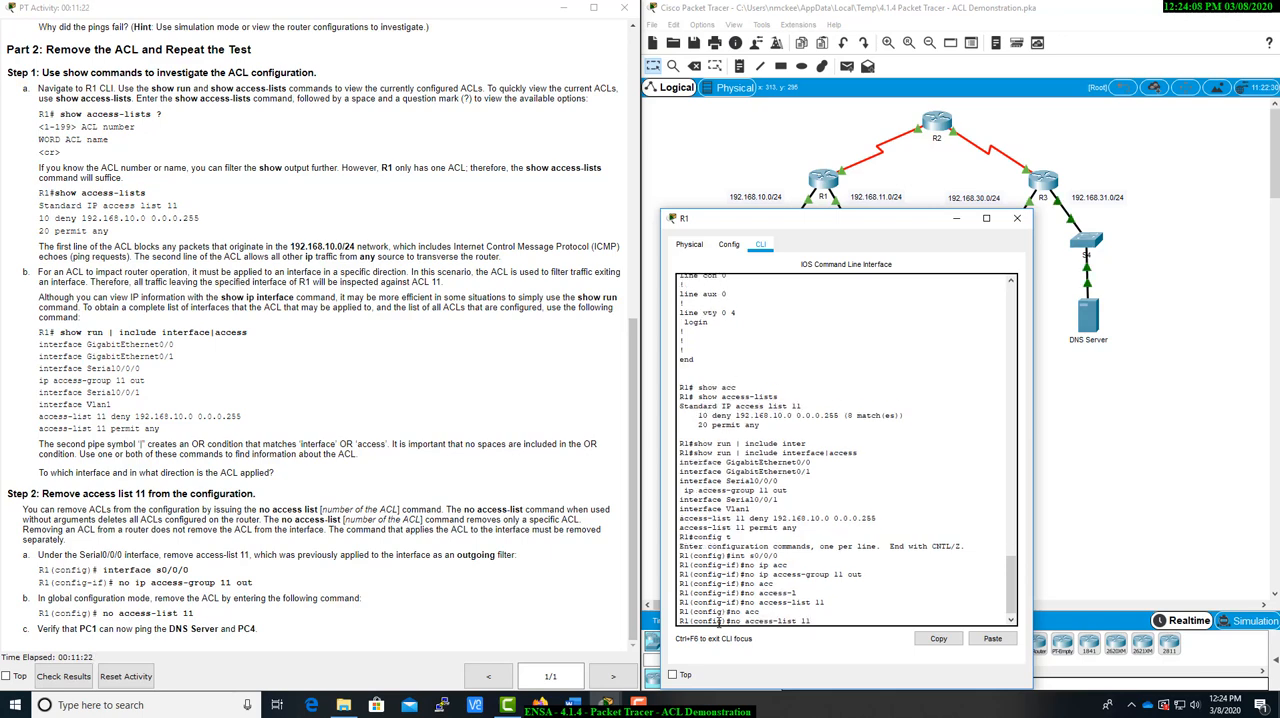
key(Return)
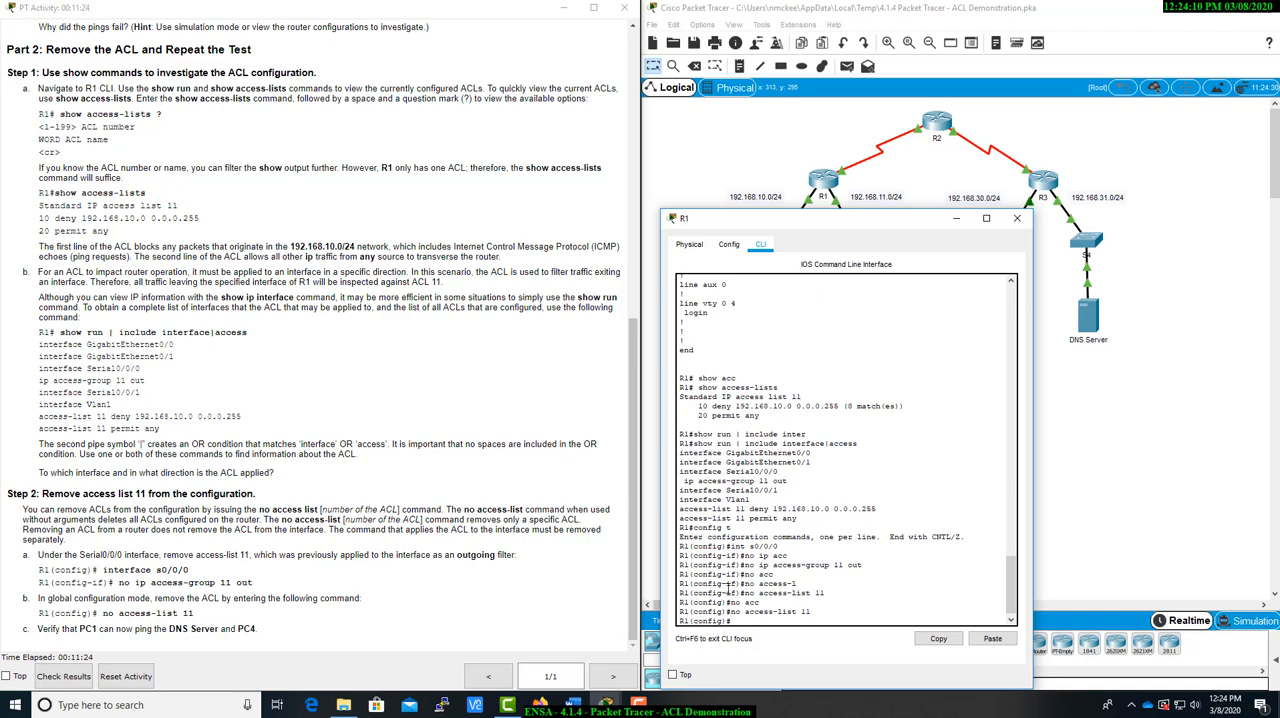
drag(730, 586, 816, 597)
click(788, 620)
click(1016, 219)
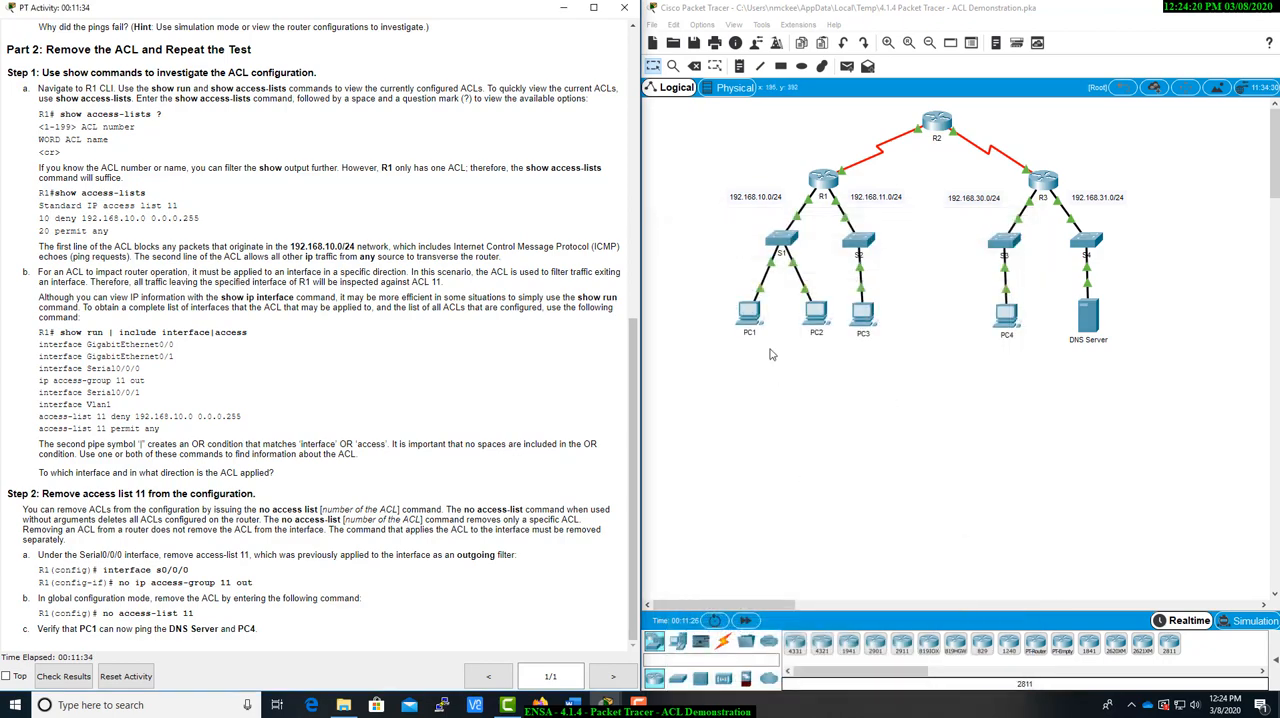
Open PC1's command prompt and ping the DNS Server at 192.168.31.12, using the addressing table as reference
click(752, 318)
drag(799, 347, 318, 317)
scroll(465, 277, up, 7)
scroll(465, 277, down, 7)
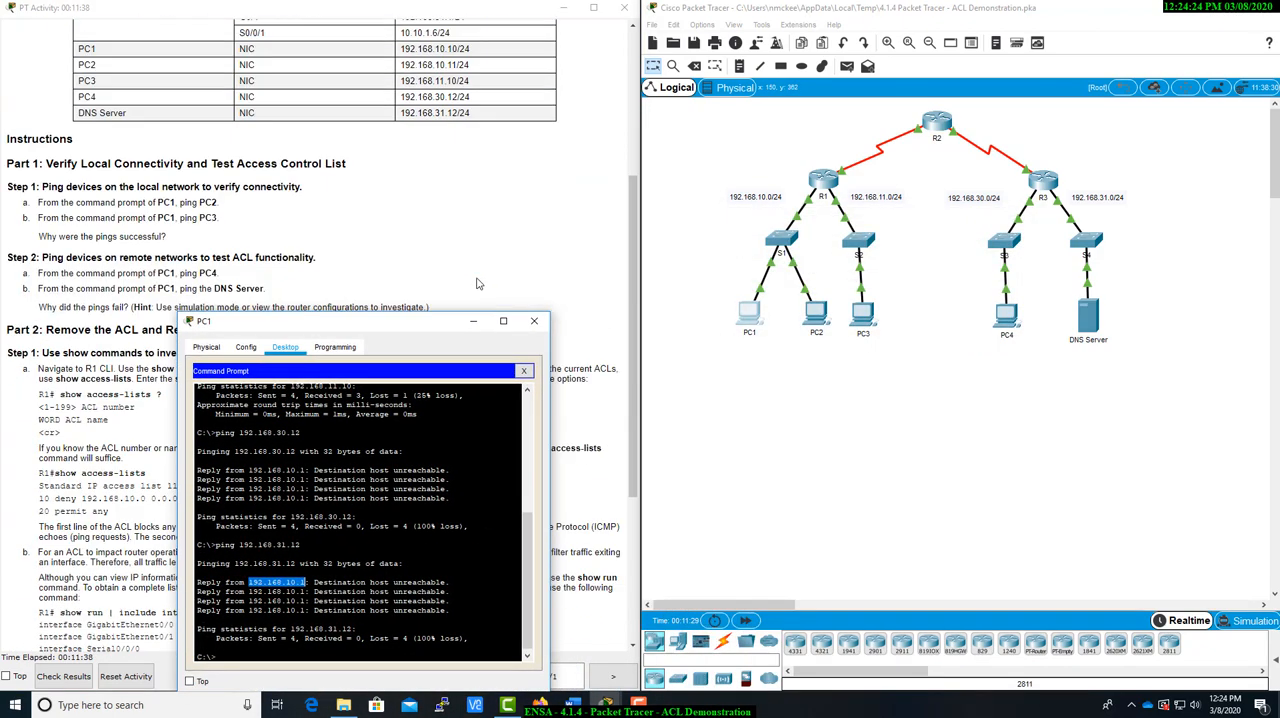
drag(356, 326, 872, 308)
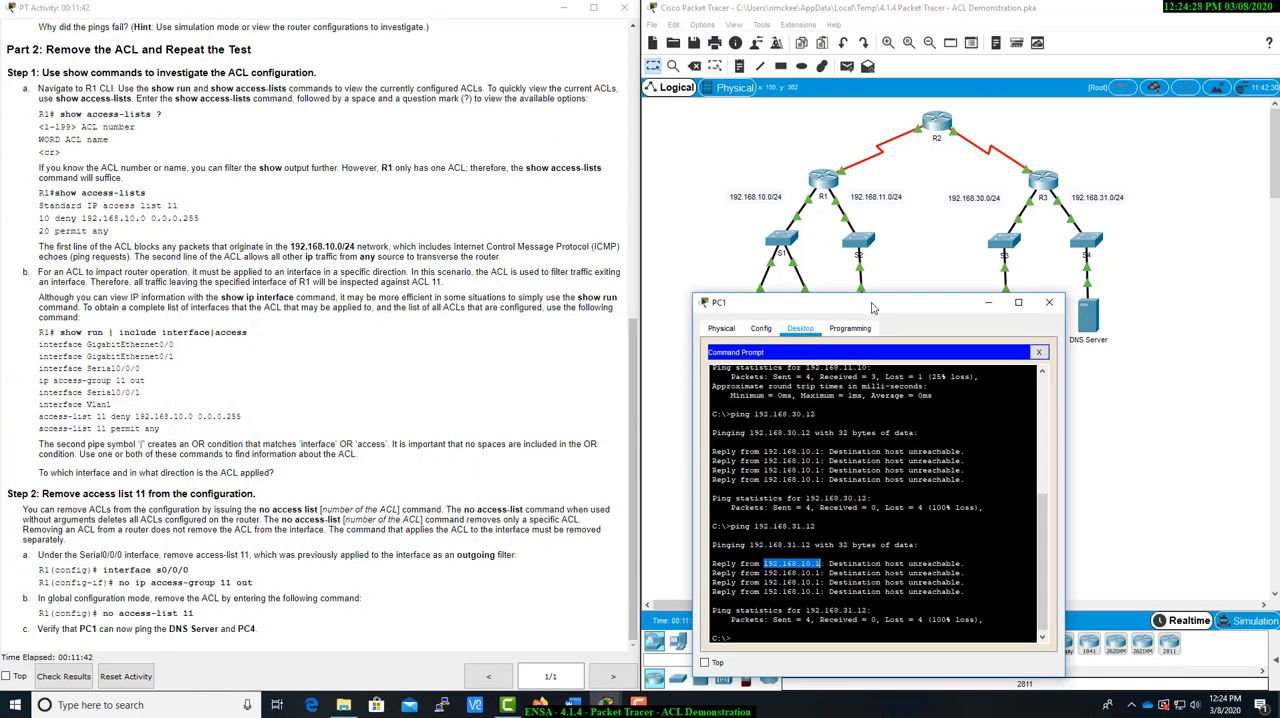
drag(872, 308, 331, 384)
scroll(358, 215, up, 10)
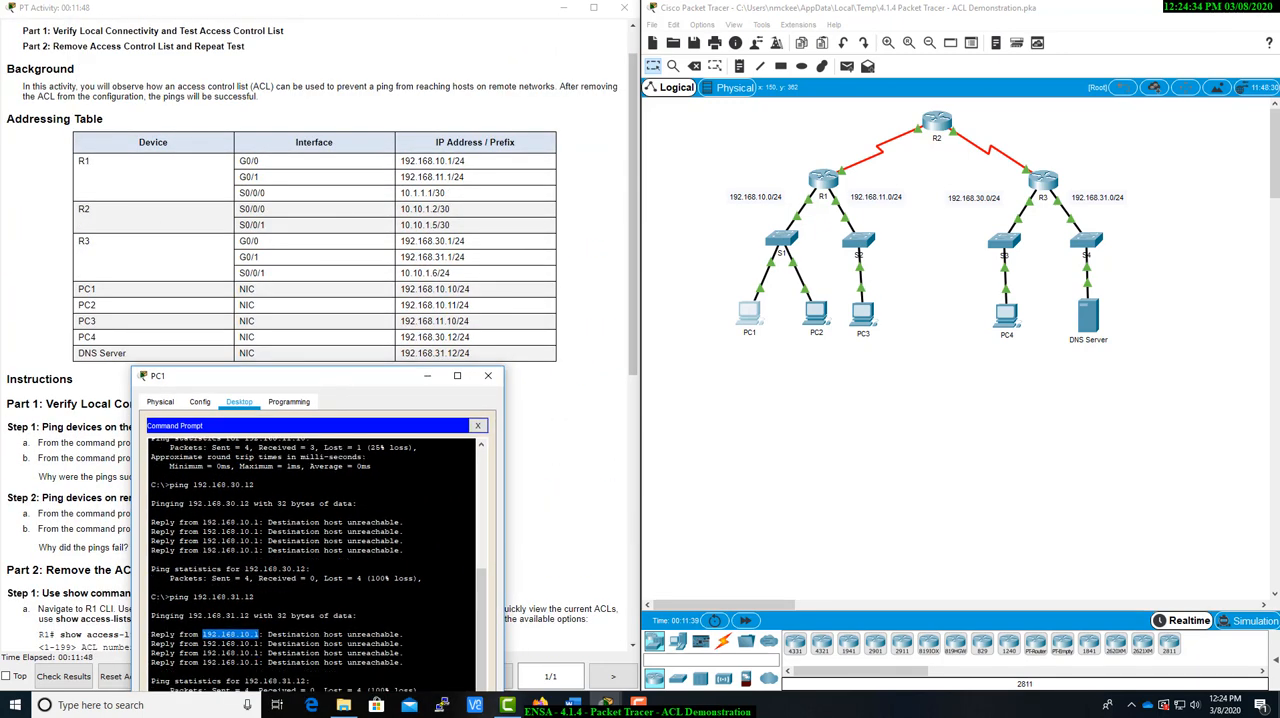
scroll(600, 415, down, 4)
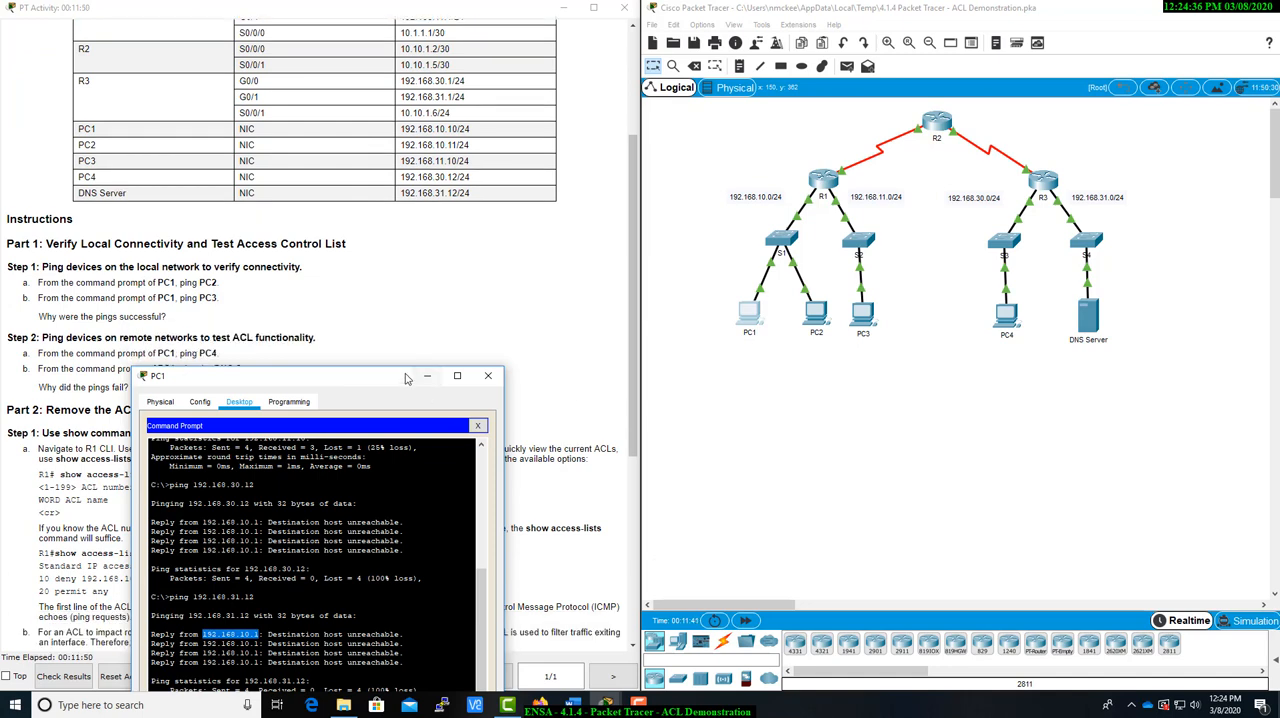
drag(406, 378, 388, 218)
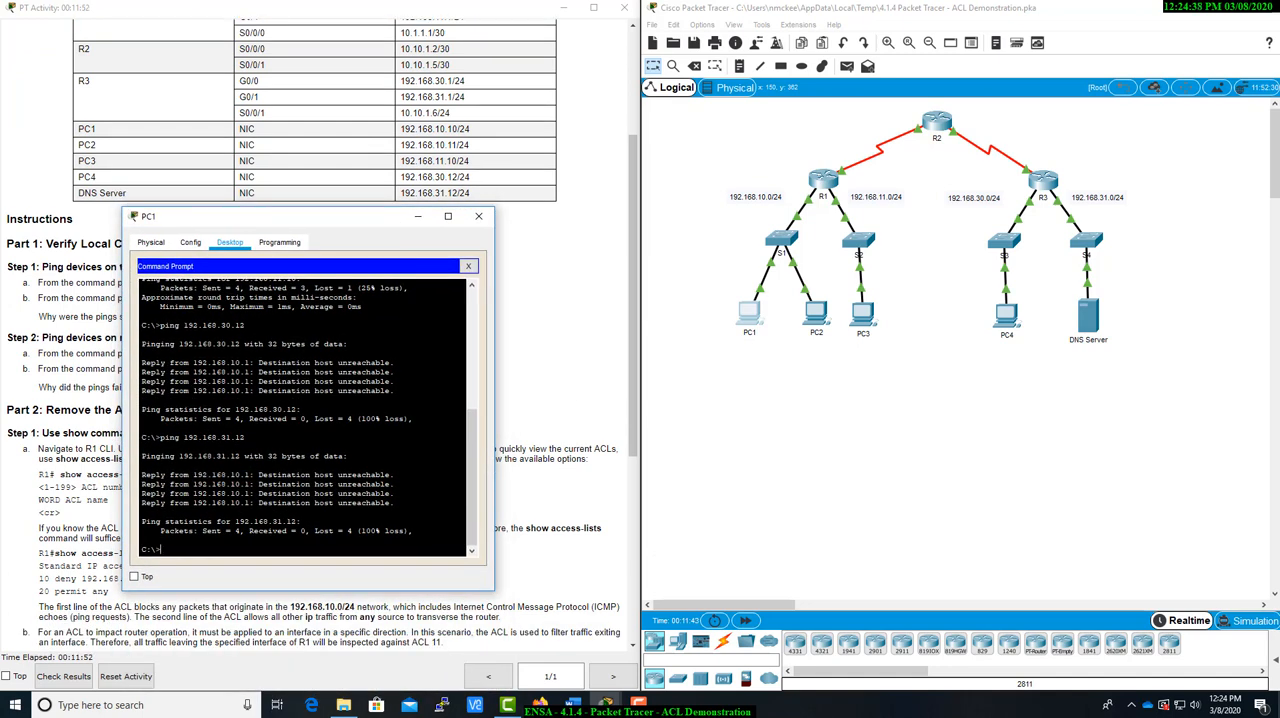
key(Up)
key(Return)
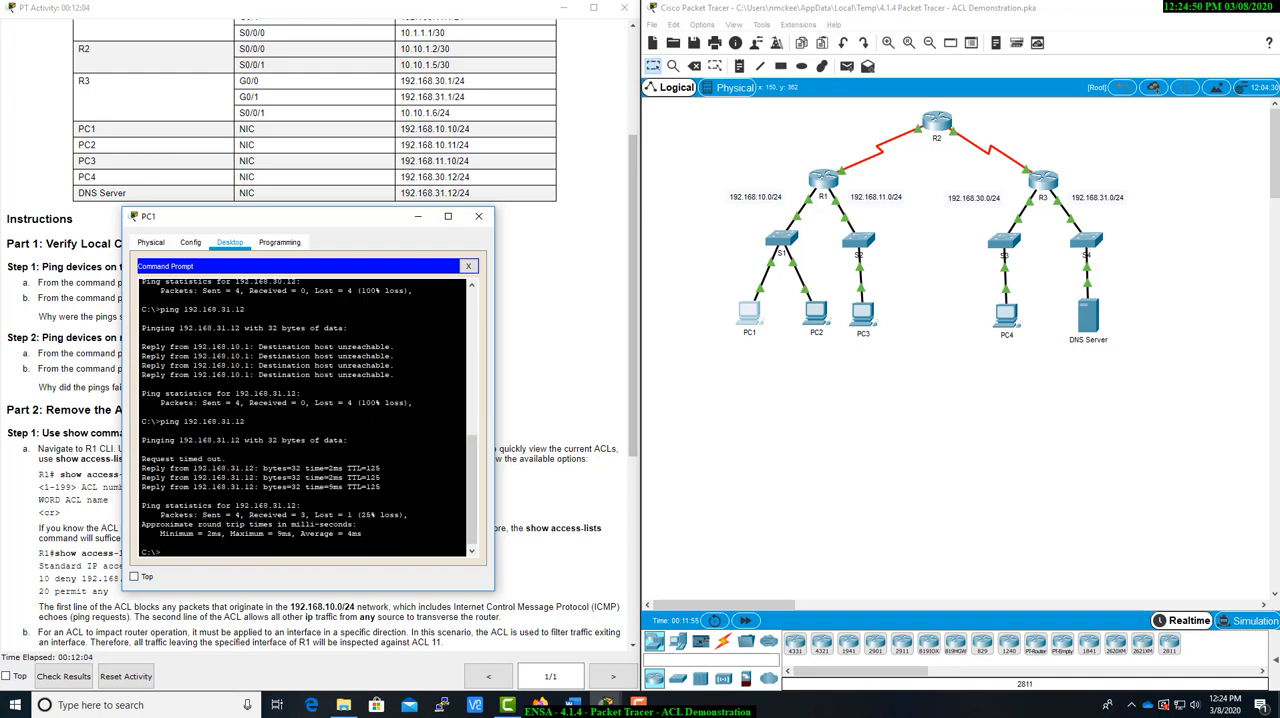
Ping PC4 at 192.168.30.12 from PC1 and return to the final verification step in the instructions
key(Up)
text(0.12)
key(Return)
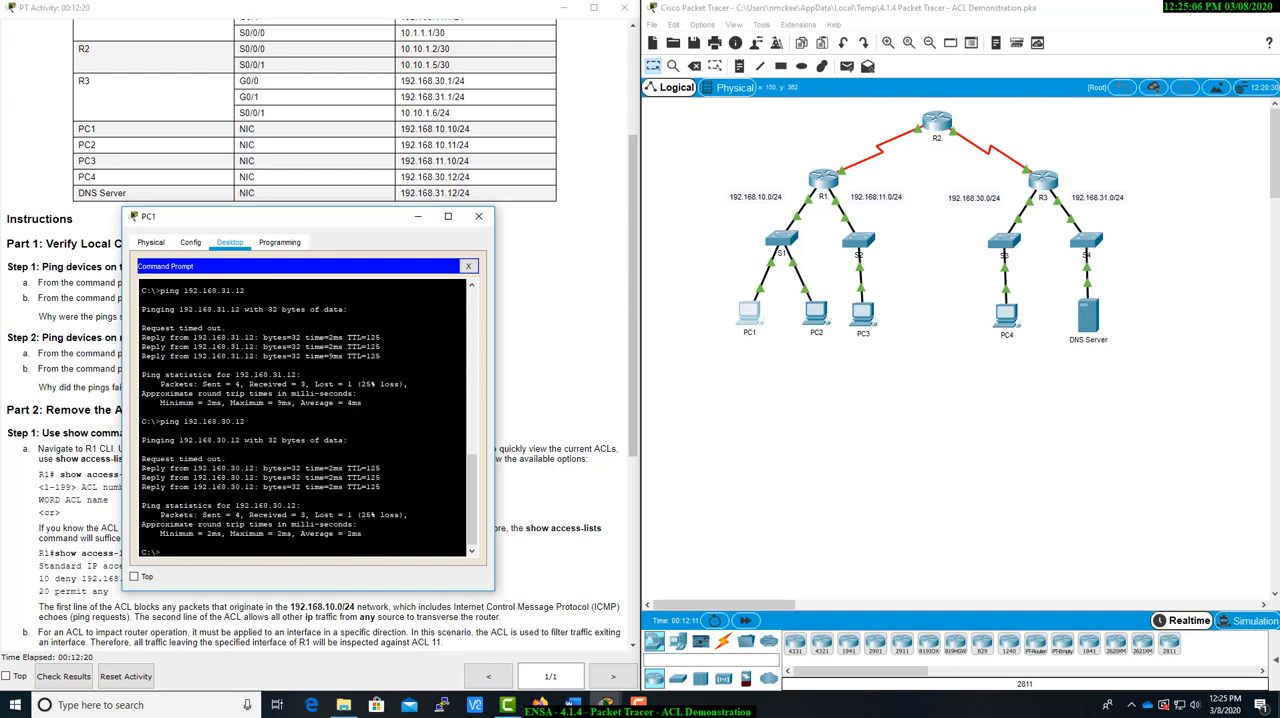
drag(349, 219, 937, 194)
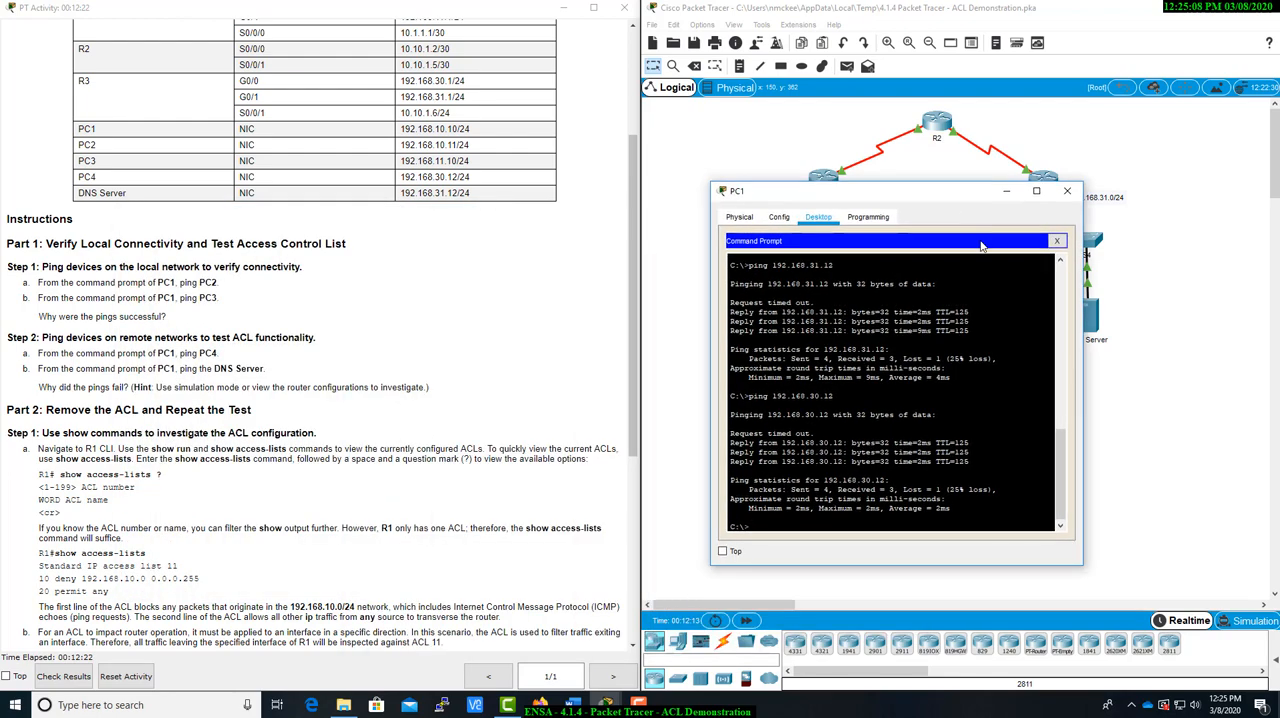
scroll(332, 549, down, 3)
scroll(332, 549, down, 6)
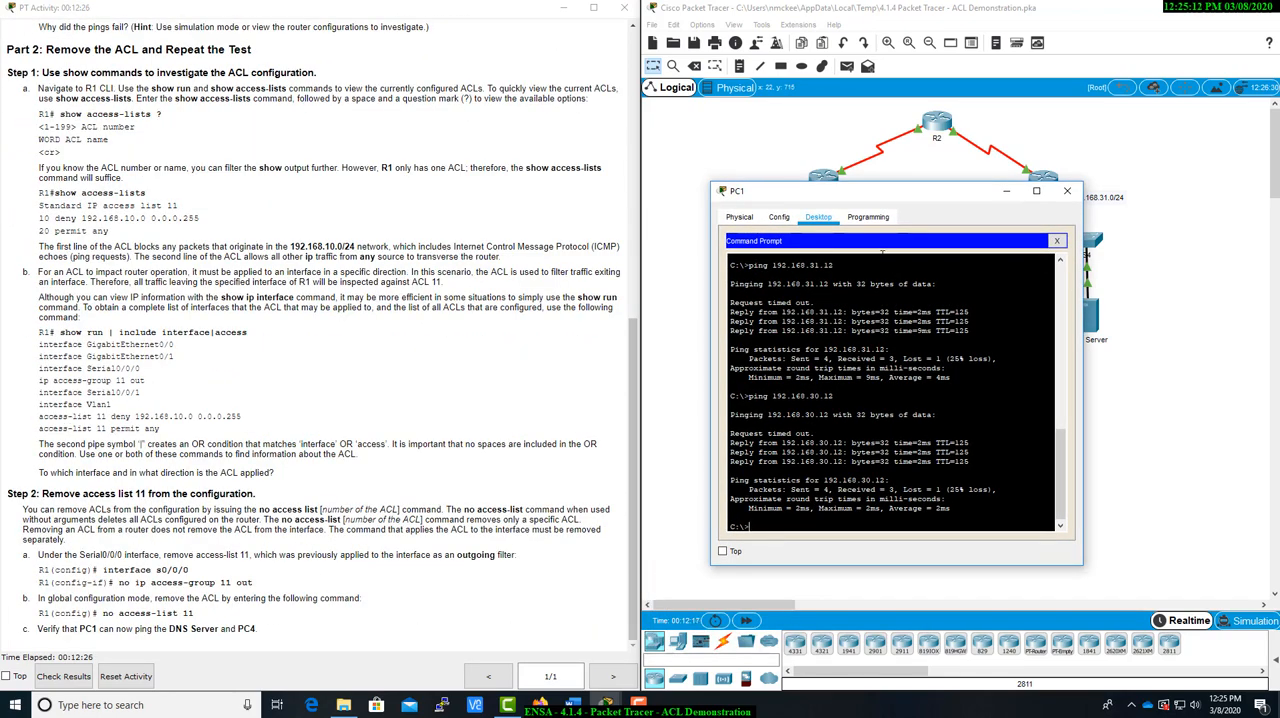
Minimize PC1's window and display R1's running configuration with do show run, paging to the interface sections
drag(897, 192, 617, 272)
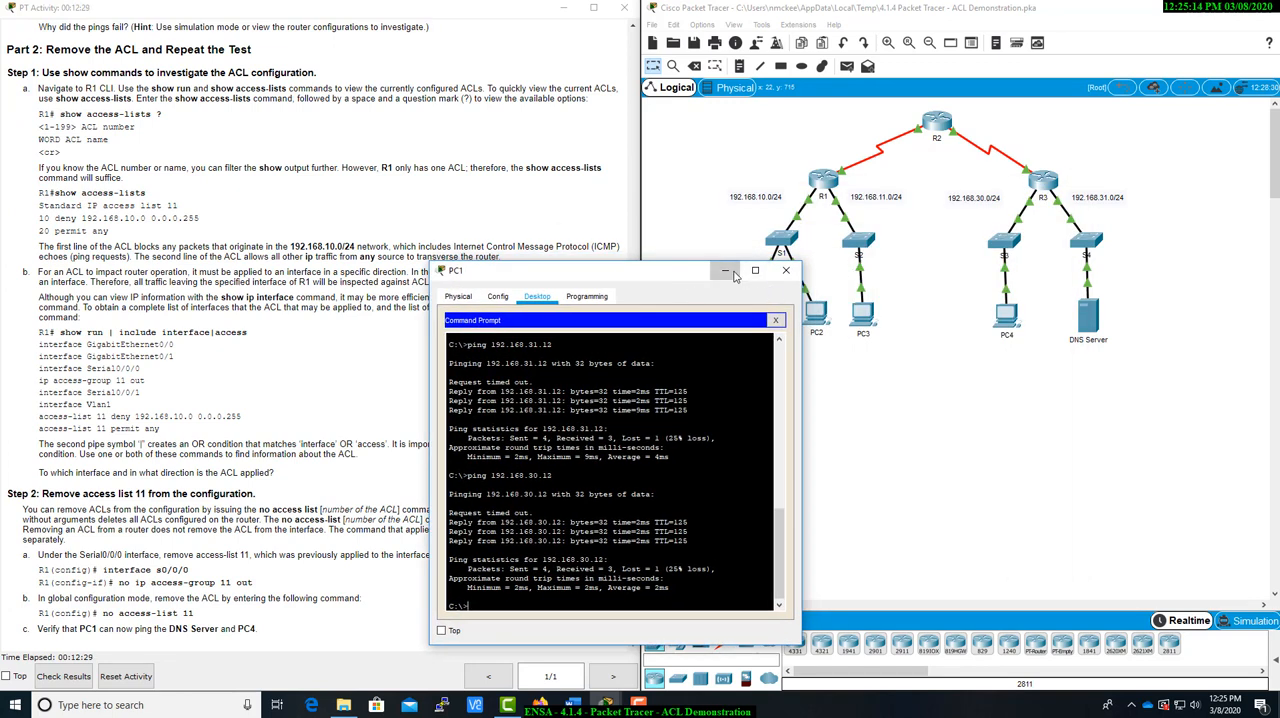
click(725, 270)
click(822, 180)
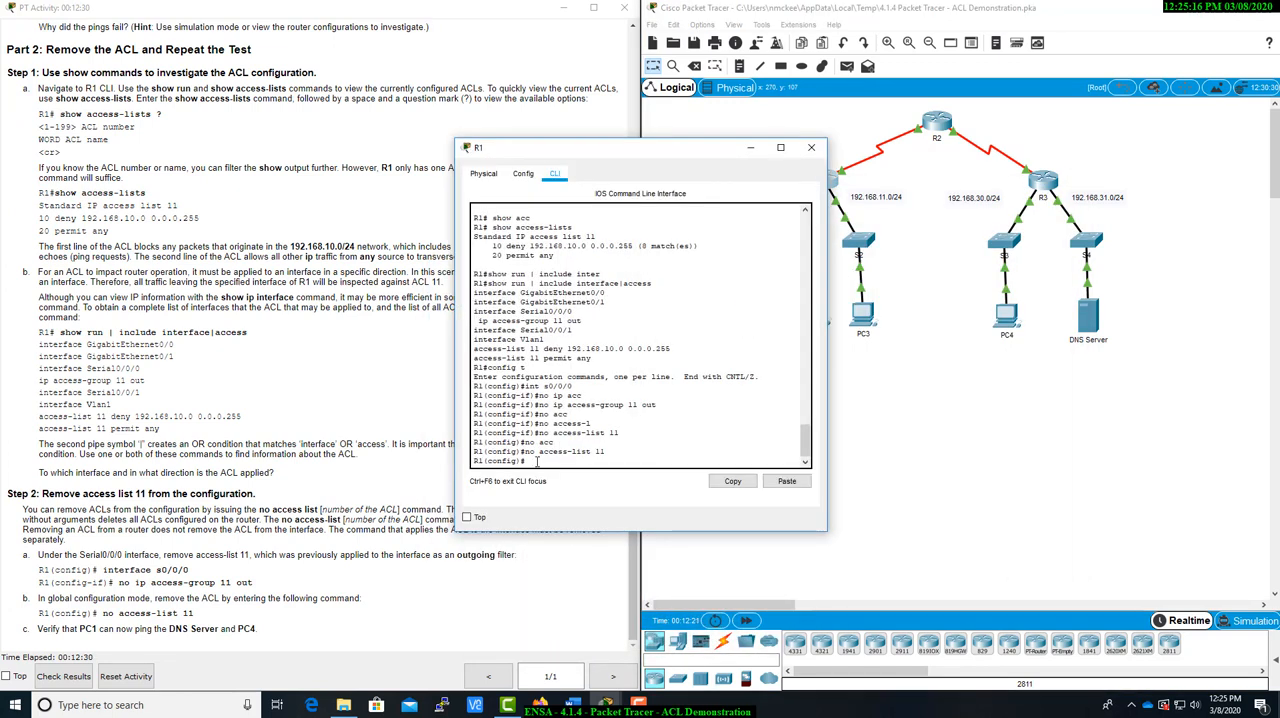
text(do show run)
key(Return)
key(space)
key(space)
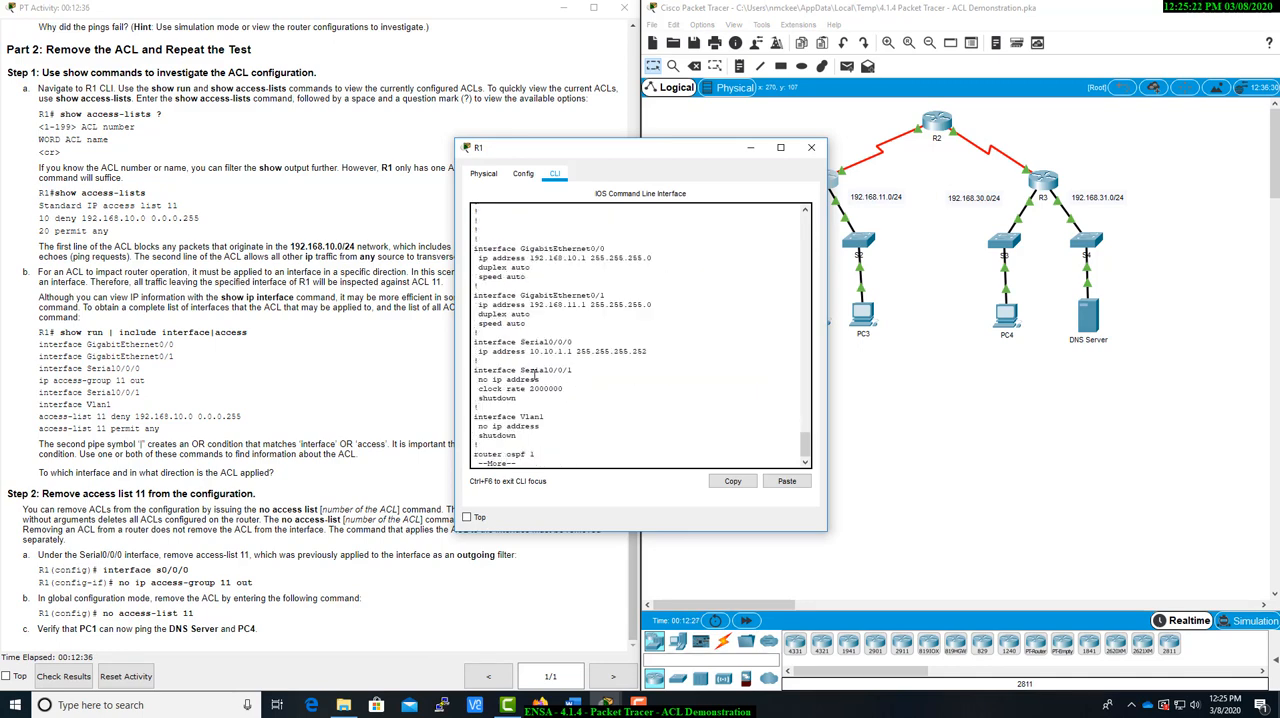
Examine the Serial0/0/0 section and the rest of R1's running configuration for any remaining ACL entries
drag(479, 341, 662, 347)
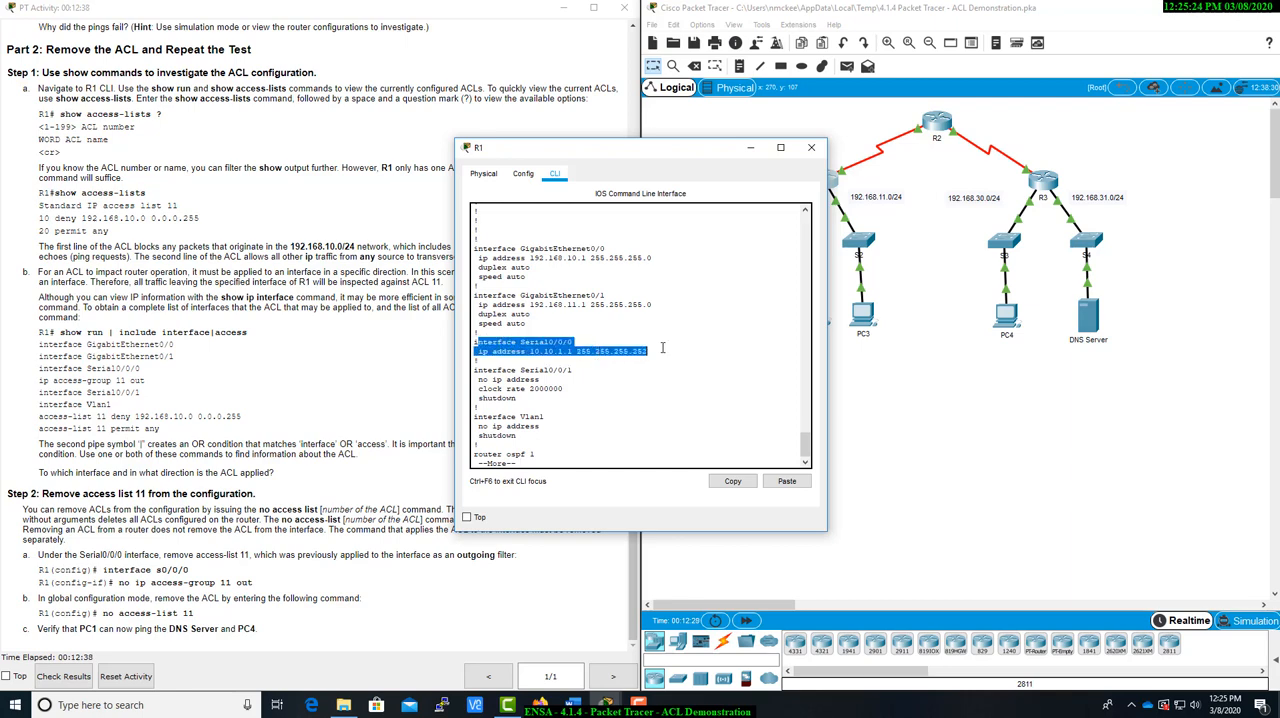
drag(690, 149, 547, 152)
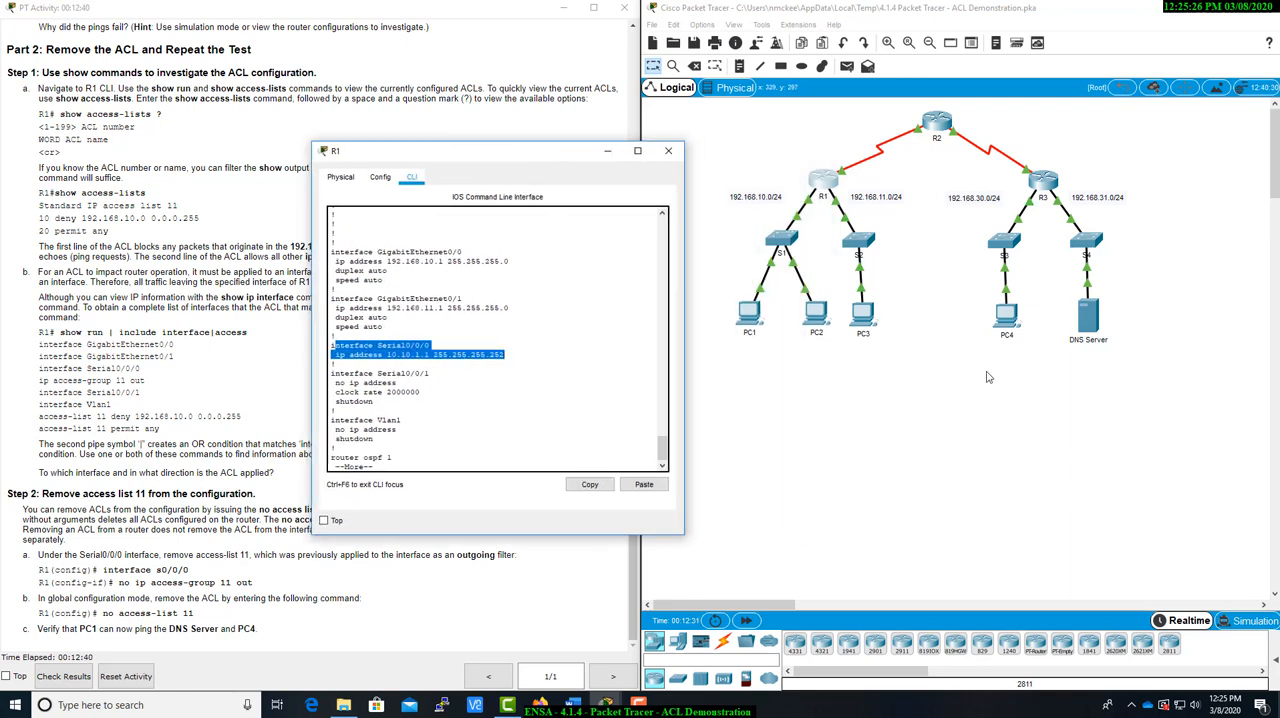
click(873, 201)
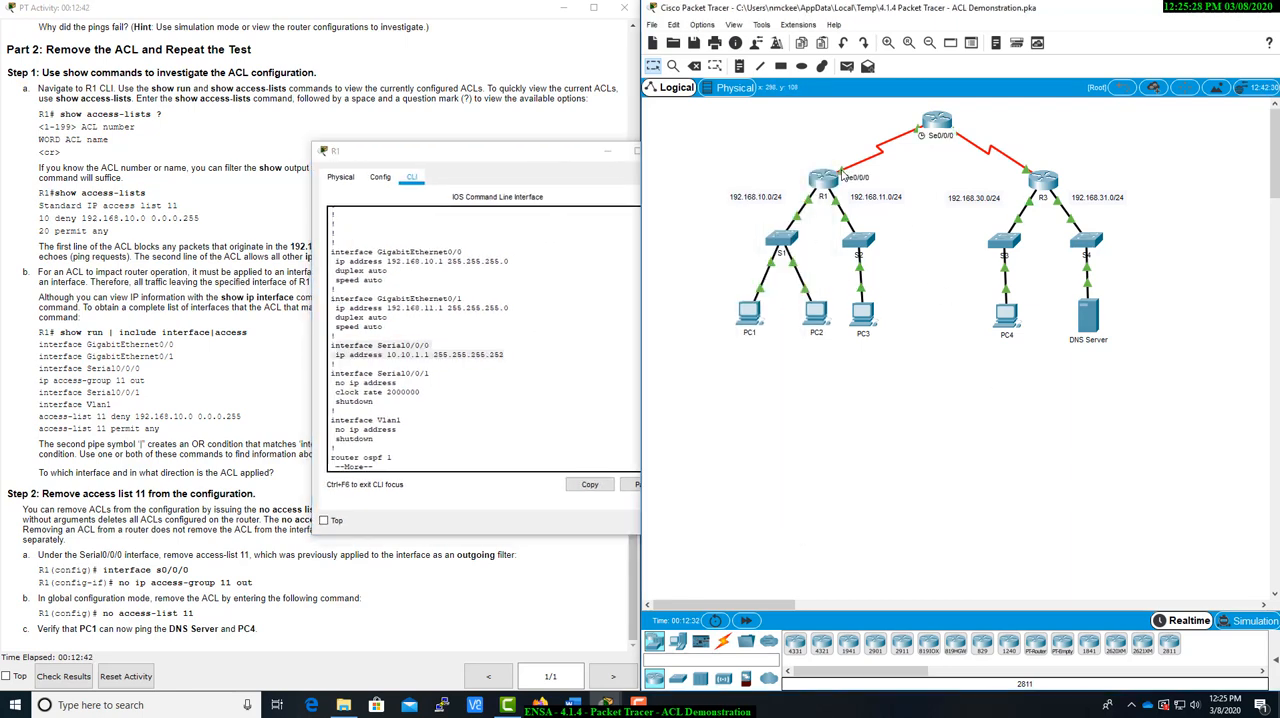
click(467, 394)
drag(331, 344, 490, 377)
key(space)
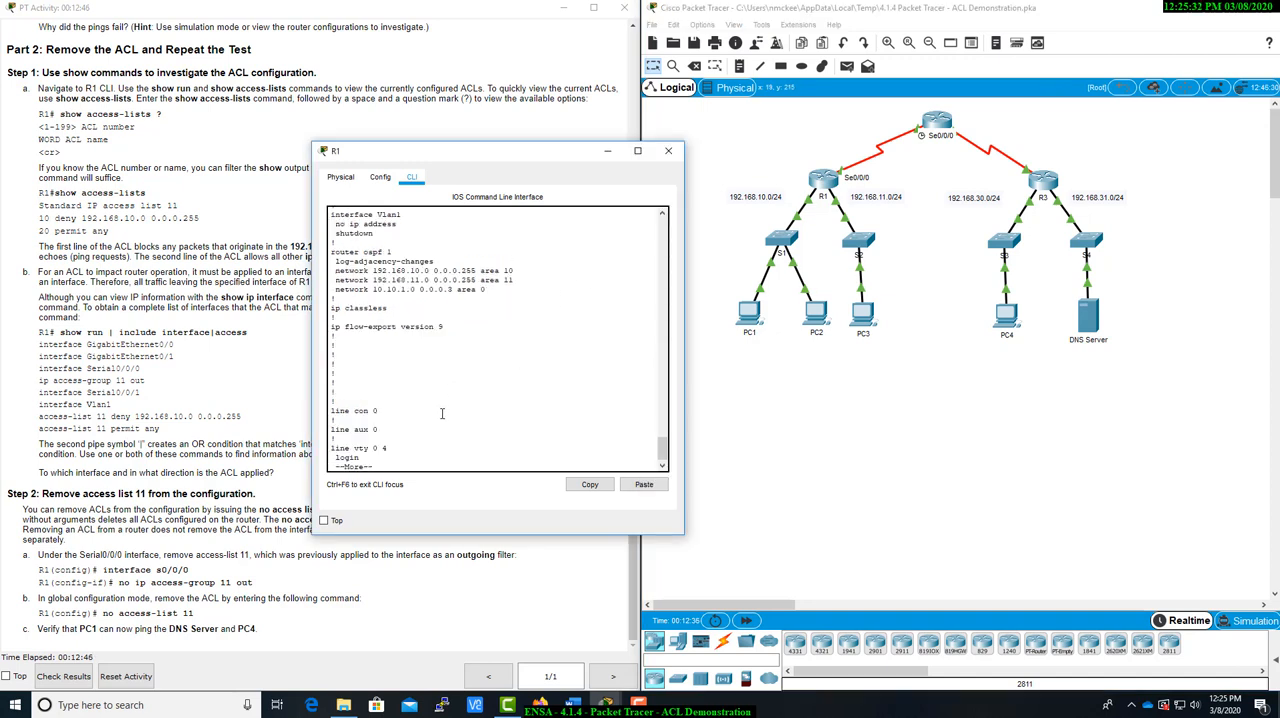
scroll(441, 413, up, 2)
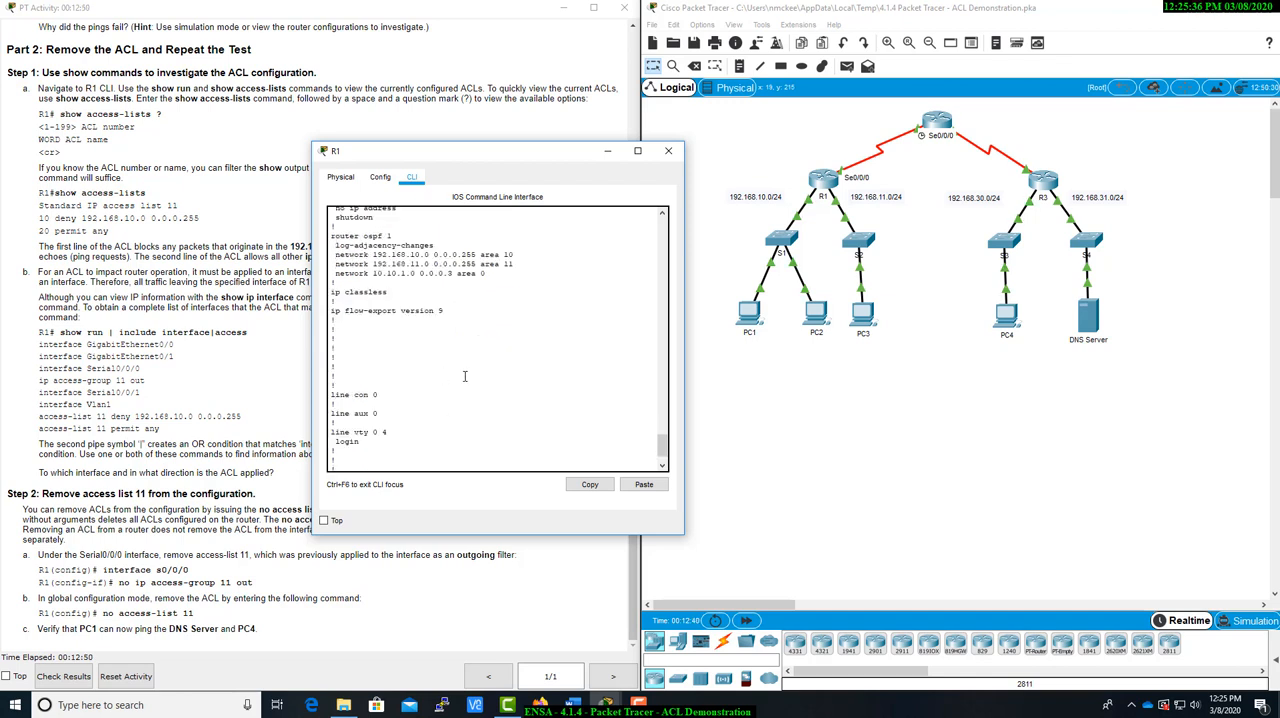
scroll(473, 343, down, 1)
scroll(490, 343, up, 3)
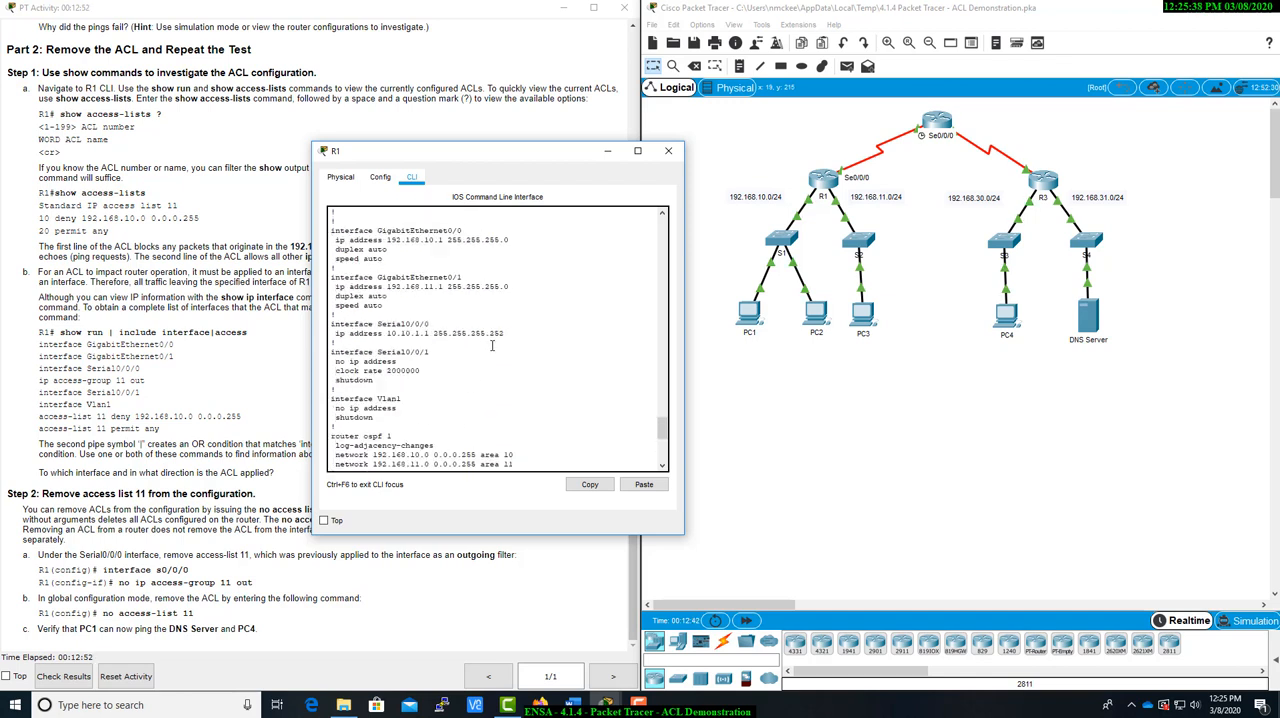
scroll(500, 345, down, 4)
Move R1's window aside and review the activity's questions on the pings and the ACL's interface and direction
drag(500, 148, 995, 323)
scroll(430, 383, up, 5)
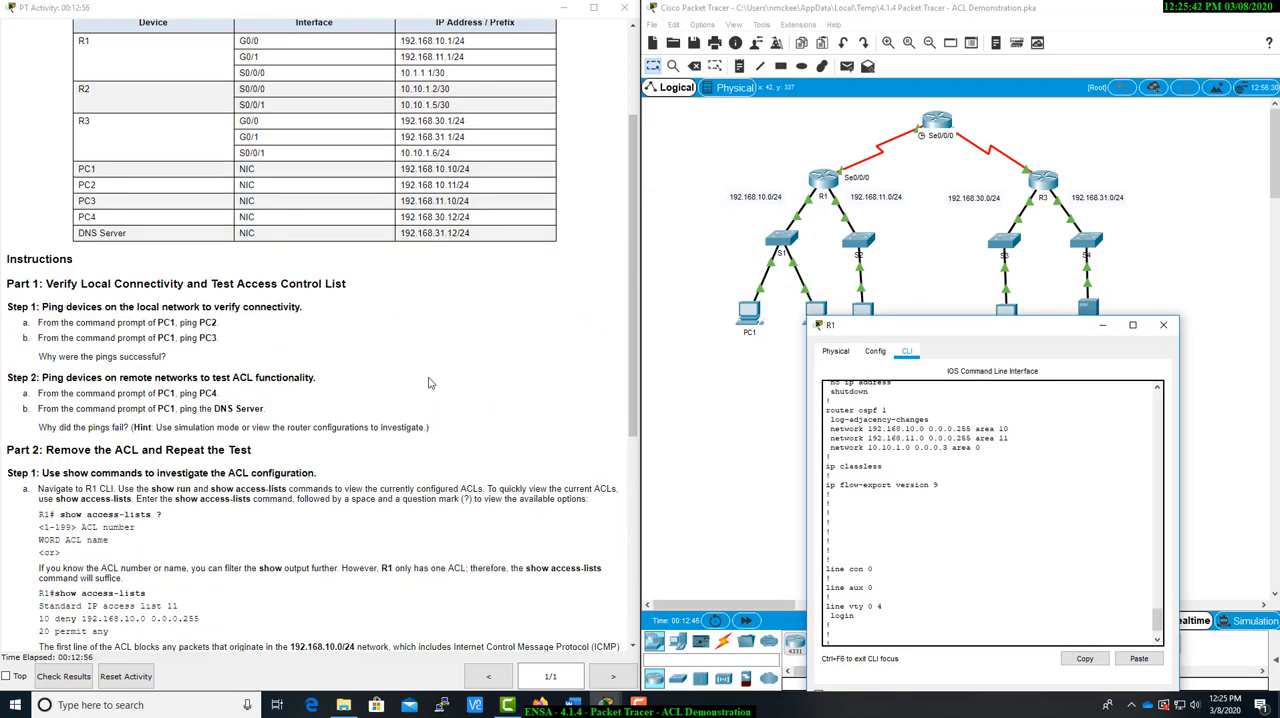
scroll(299, 459, down, 3)
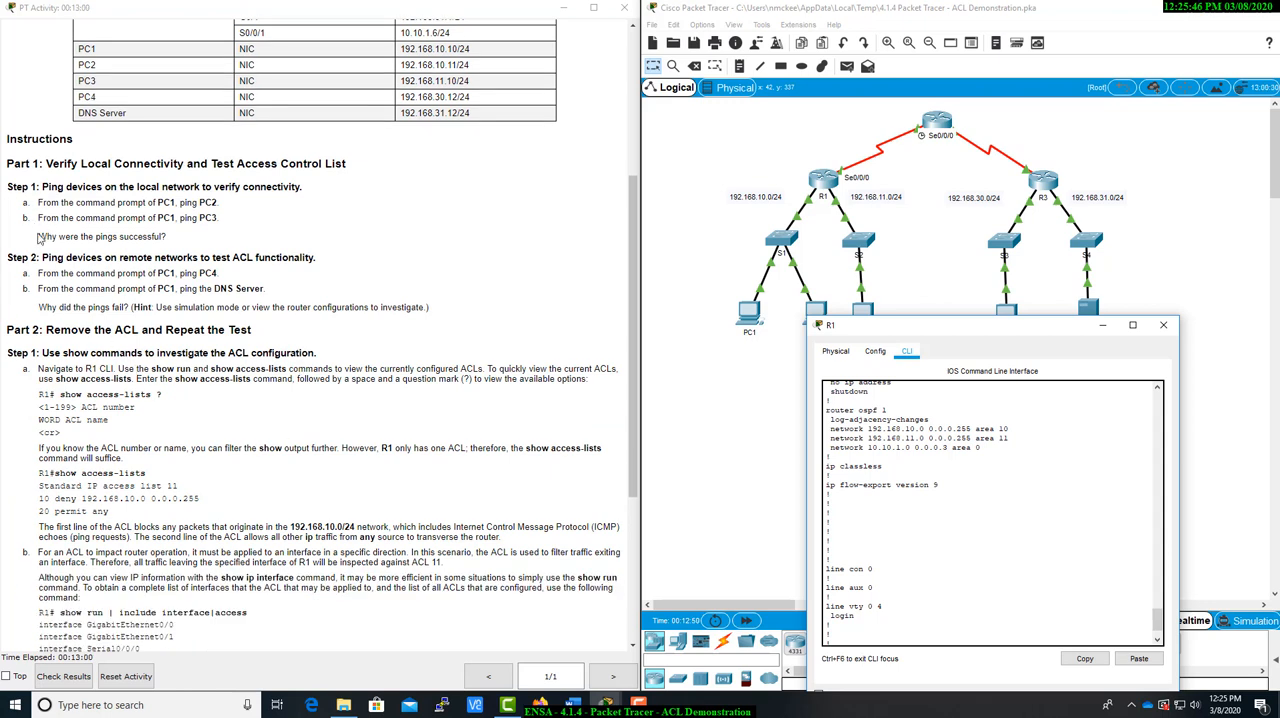
drag(38, 237, 162, 237)
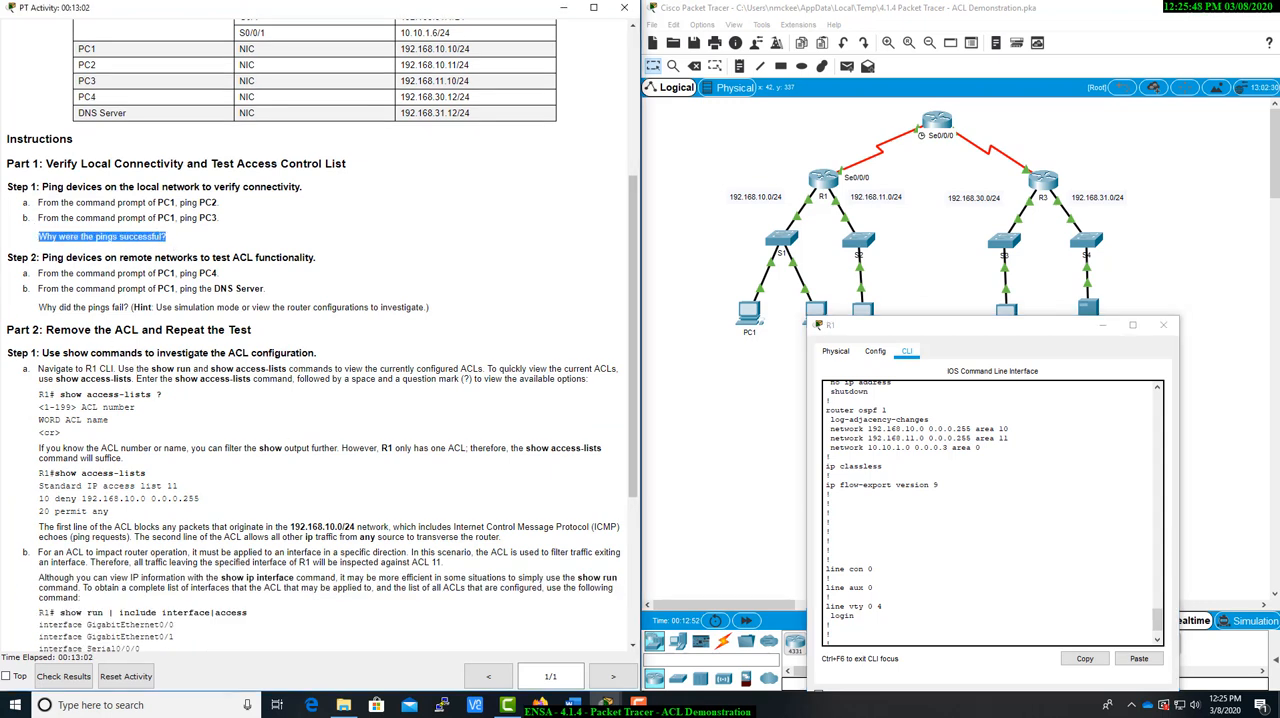
click(40, 239)
drag(40, 239, 167, 237)
drag(39, 307, 440, 312)
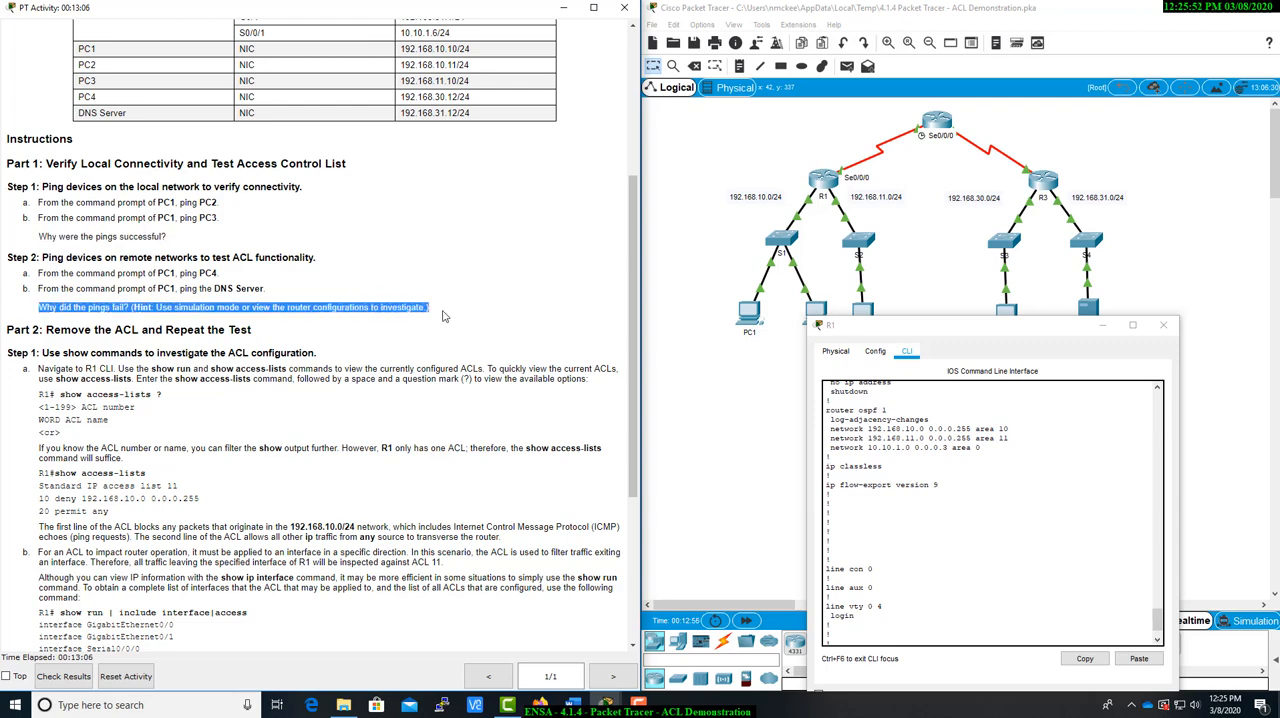
scroll(240, 375, down, 2)
scroll(240, 381, down, 3)
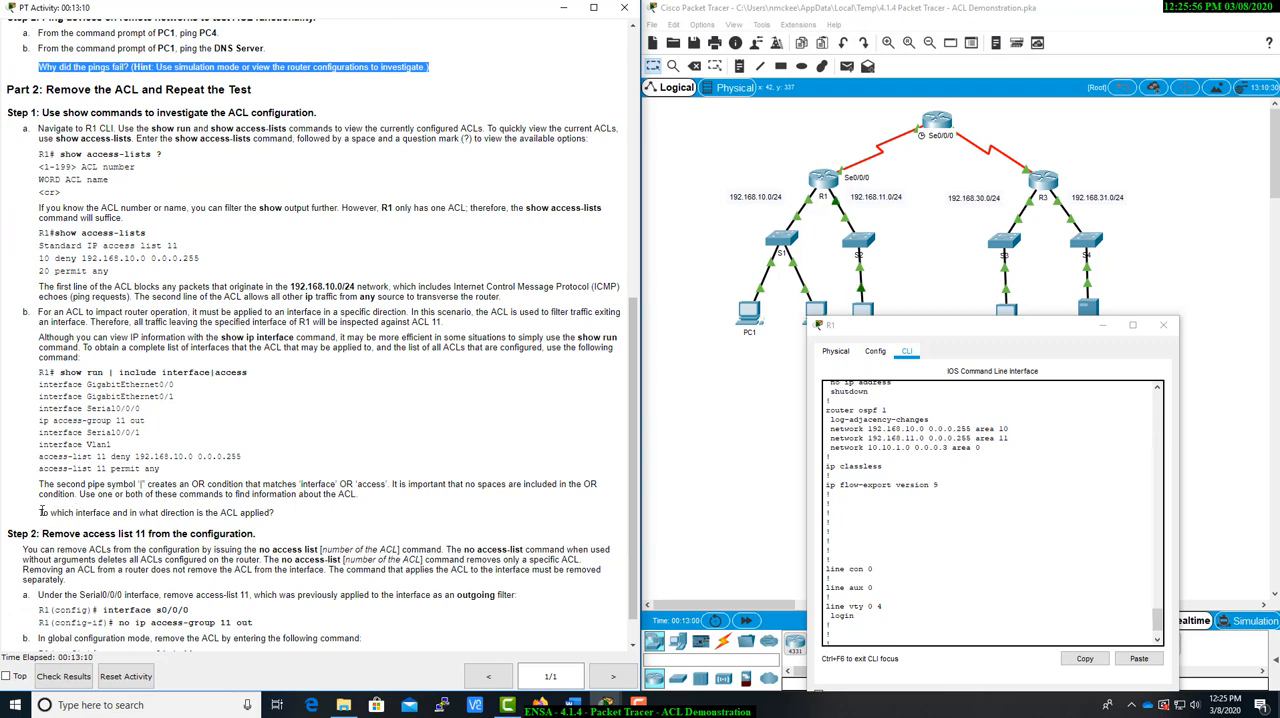
drag(39, 512, 307, 518)
scroll(307, 518, down, 1)
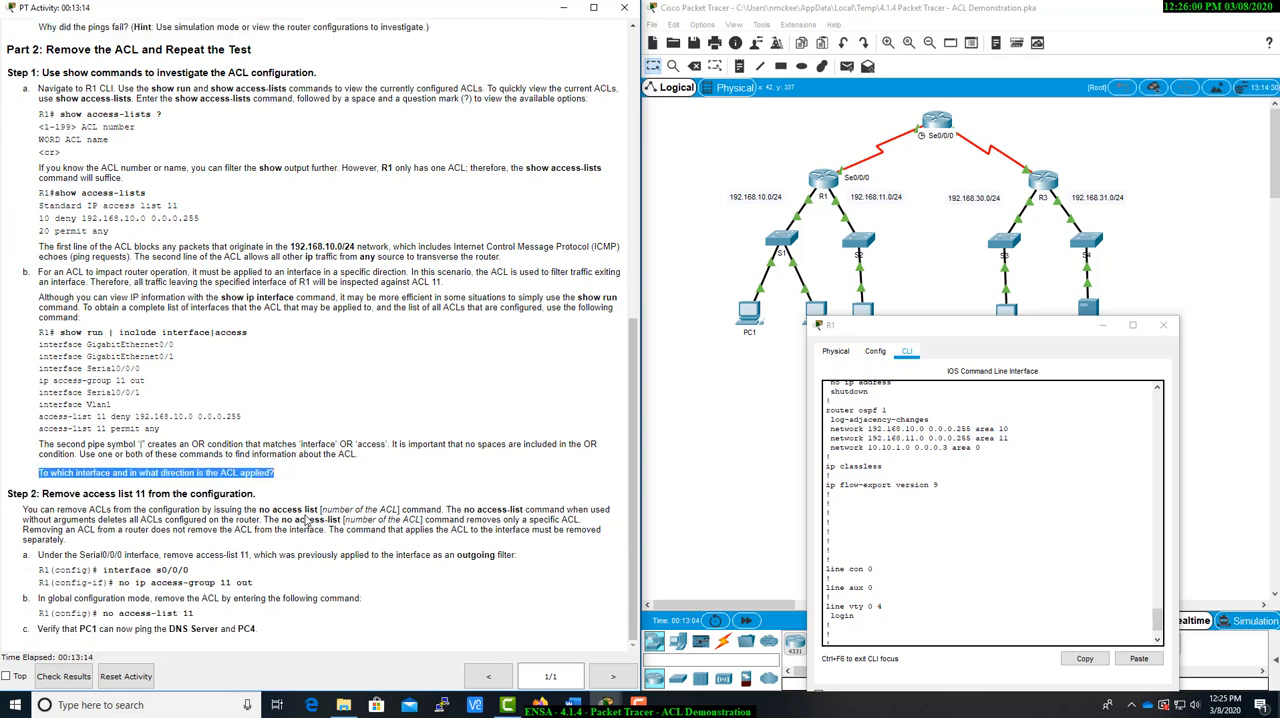